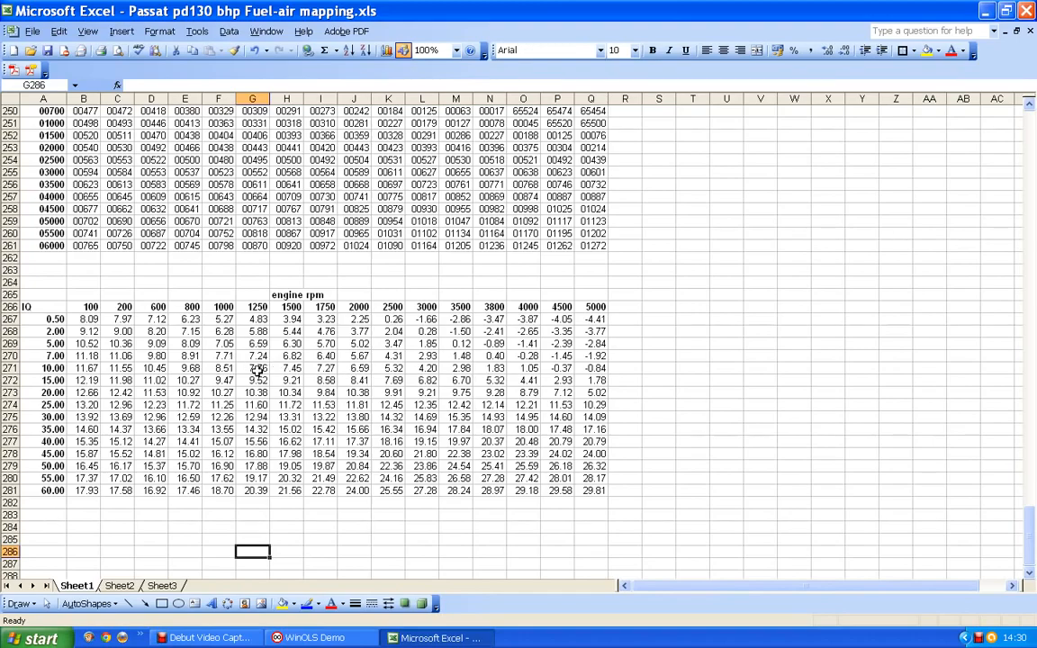
- Review the PD130 maps throughout the worksheet, from the accelerator request and smoke maps through torque, boost and boost limiting
{"action": "scroll", "coordinate": [336, 368], "scroll_direction": "up", "scroll_amount": 20}
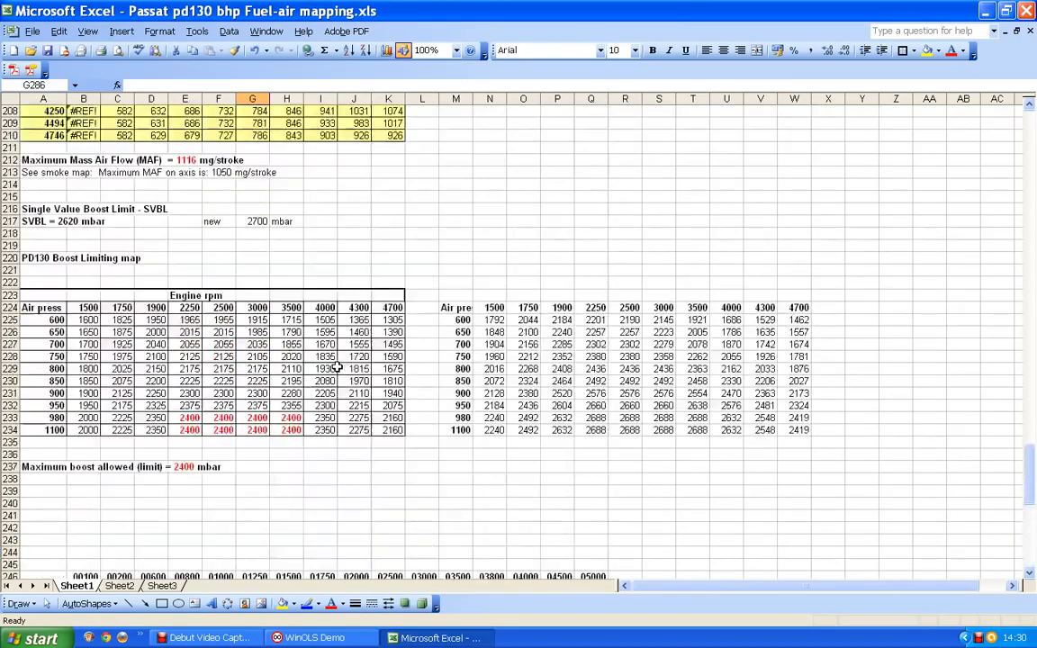
{"action": "scroll", "coordinate": [336, 367], "scroll_direction": "up", "scroll_amount": 20}
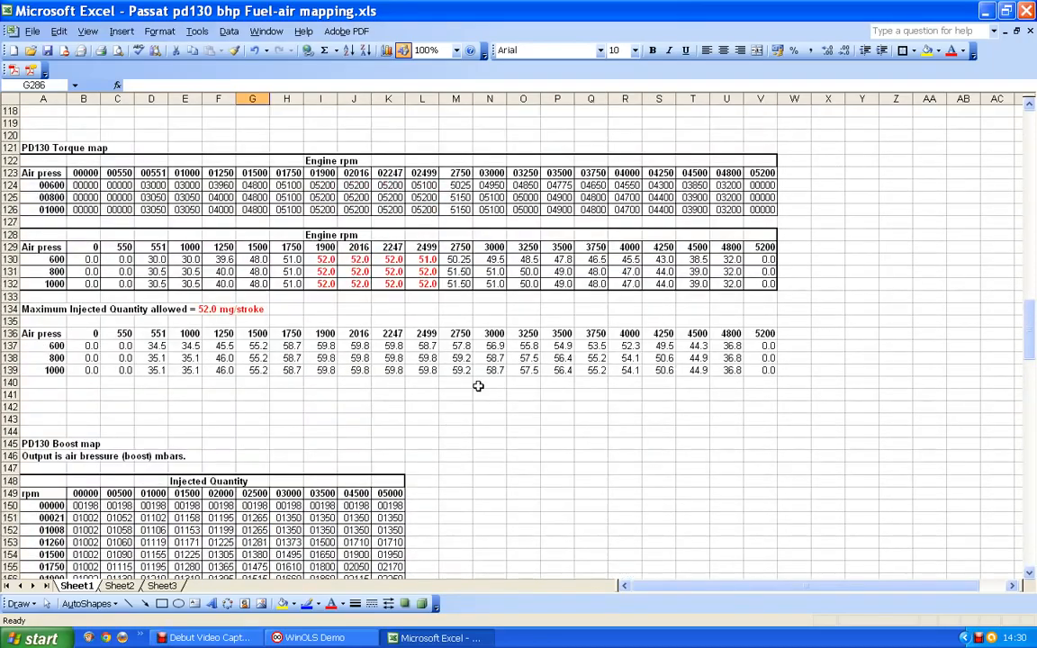
{"action": "scroll", "coordinate": [478, 387], "scroll_direction": "up", "scroll_amount": 13}
{"action": "scroll", "coordinate": [478, 386], "scroll_direction": "up", "scroll_amount": 20}
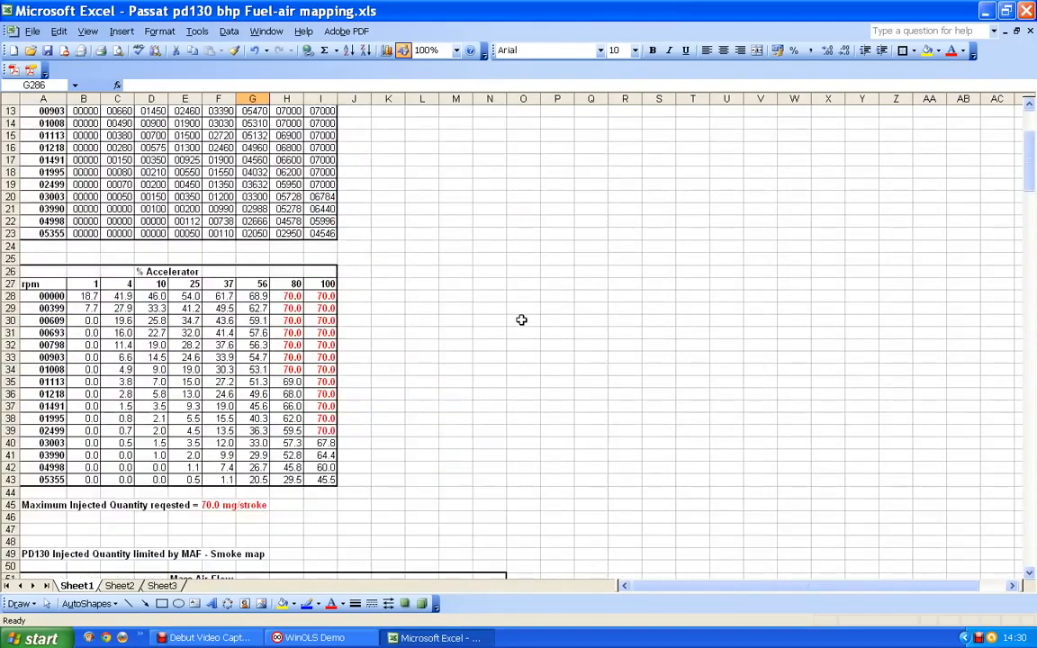
{"action": "scroll", "coordinate": [521, 320], "scroll_direction": "down", "scroll_amount": 8}
{"action": "scroll", "coordinate": [522, 319], "scroll_direction": "down", "scroll_amount": 9}
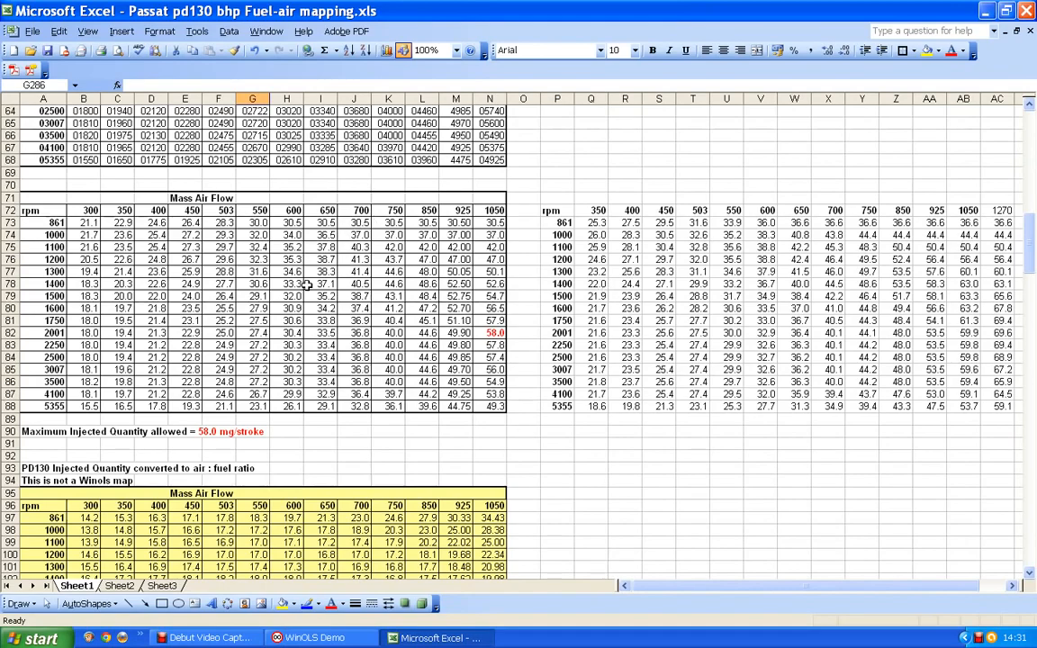
{"action": "scroll", "coordinate": [430, 258], "scroll_direction": "down", "scroll_amount": 14}
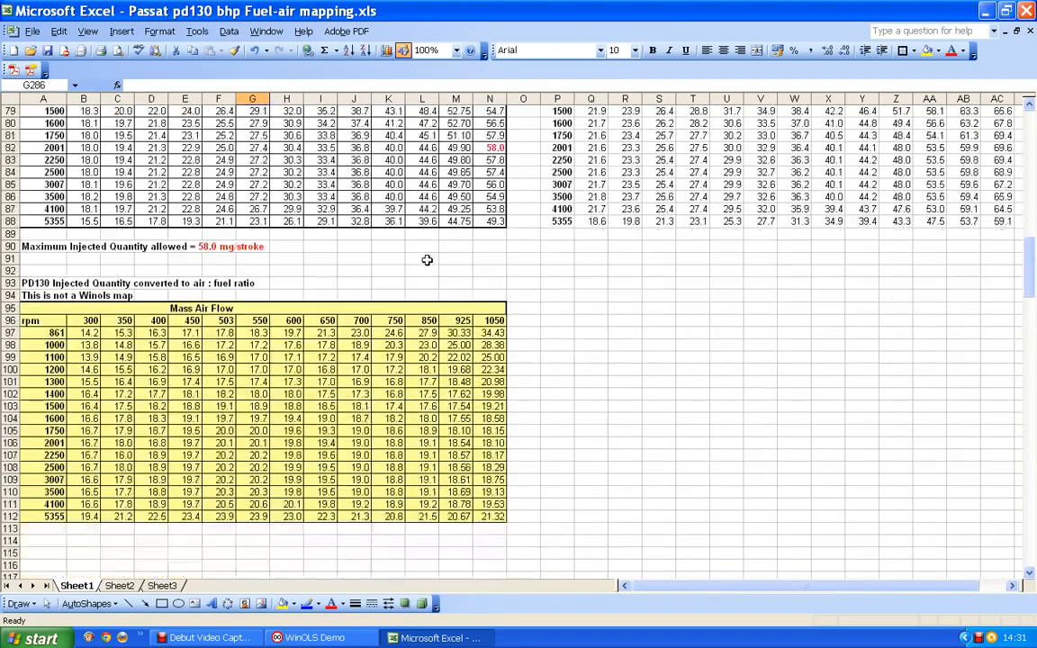
{"action": "scroll", "coordinate": [432, 261], "scroll_direction": "down", "scroll_amount": 18}
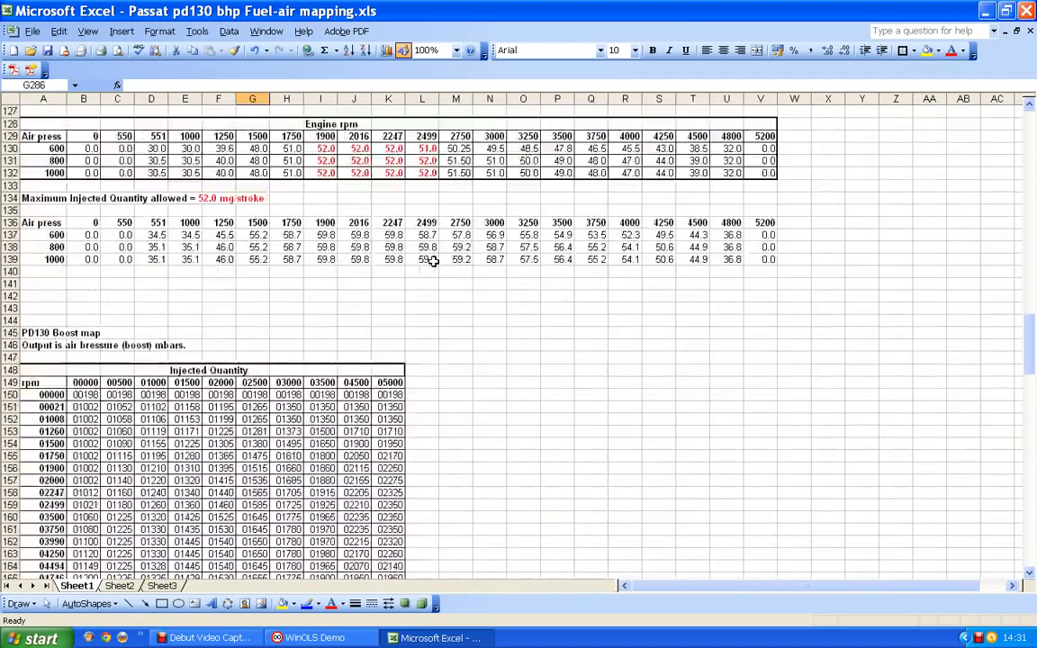
{"action": "scroll", "coordinate": [496, 259], "scroll_direction": "down", "scroll_amount": 6}
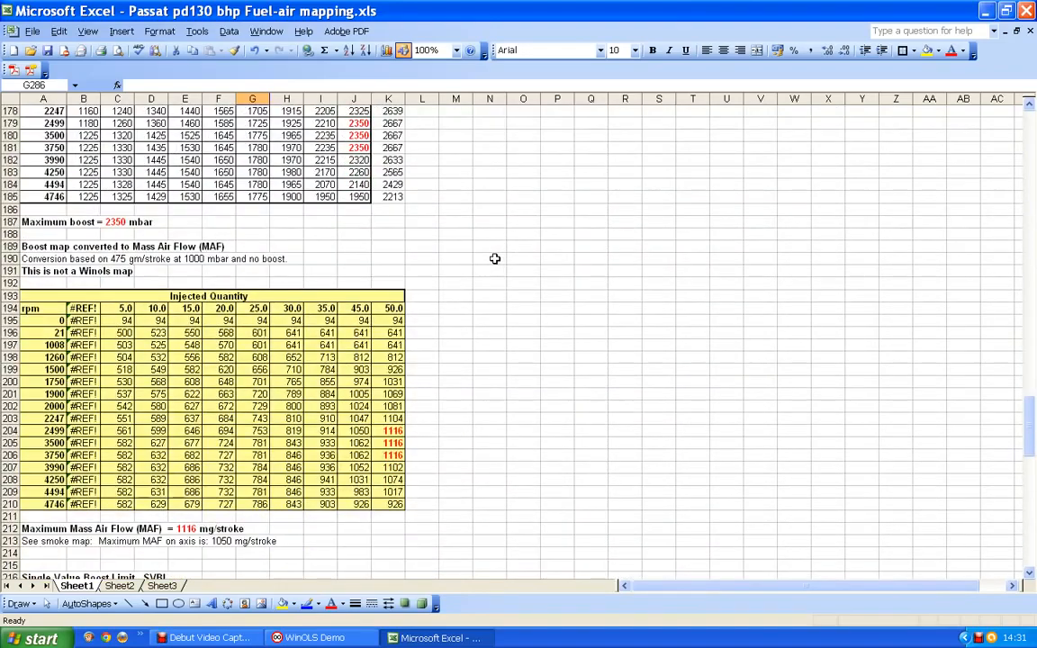
{"action": "scroll", "coordinate": [500, 271], "scroll_direction": "down", "scroll_amount": 15}
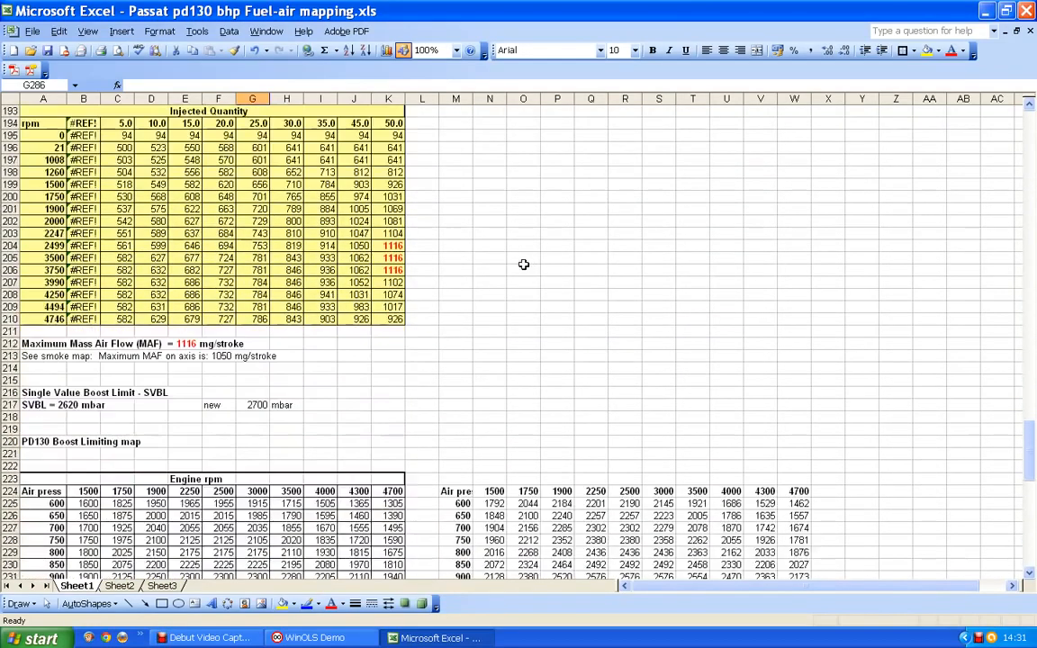
{"action": "scroll", "coordinate": [519, 269], "scroll_direction": "down", "scroll_amount": 2}
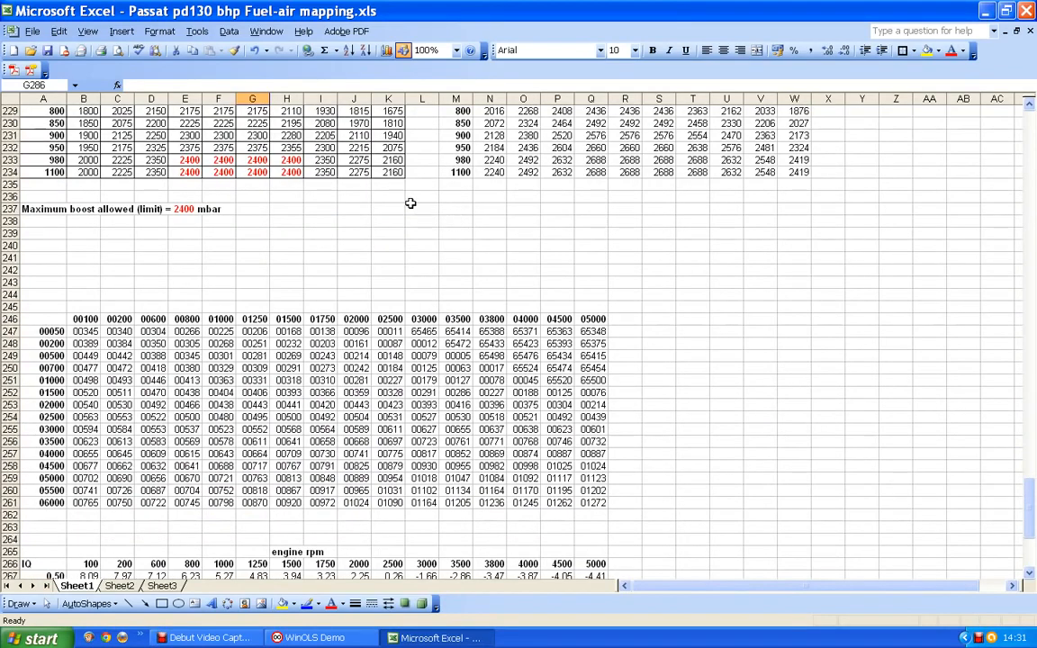
- Examine the raw map starting at row 246 and its converted IQ versus engine rpm table starting at row 265
{"action": "scroll", "coordinate": [410, 202], "scroll_direction": "down", "scroll_amount": 10}
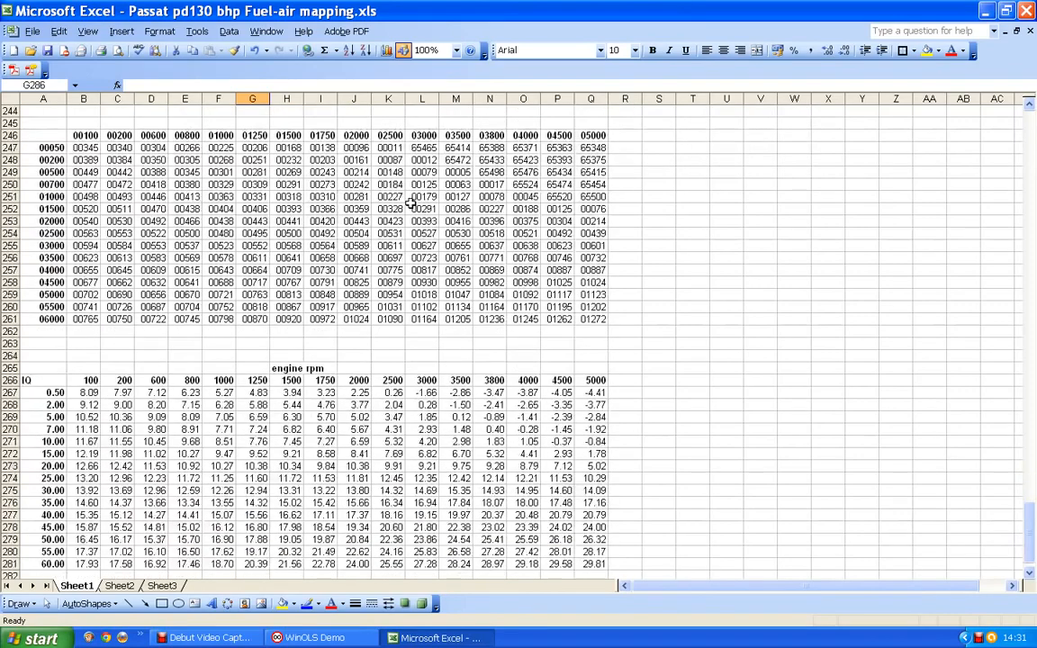
{"action": "scroll", "coordinate": [410, 203], "scroll_direction": "up", "scroll_amount": 3}
{"action": "scroll", "coordinate": [410, 202], "scroll_direction": "up", "scroll_amount": 1}
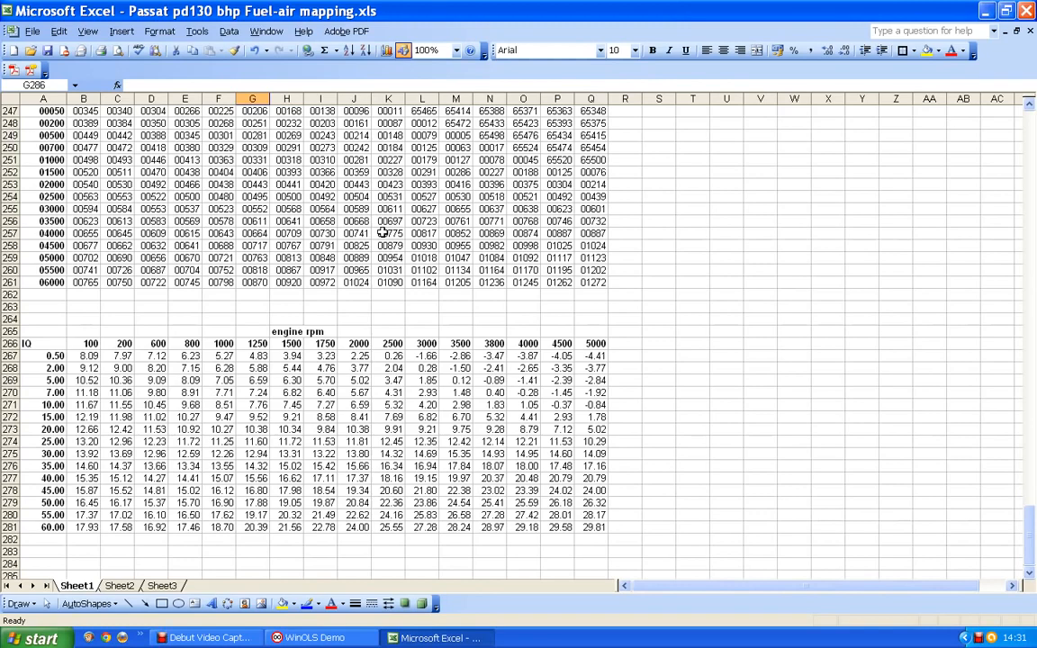
{"action": "scroll", "coordinate": [384, 238], "scroll_direction": "down", "scroll_amount": 1}
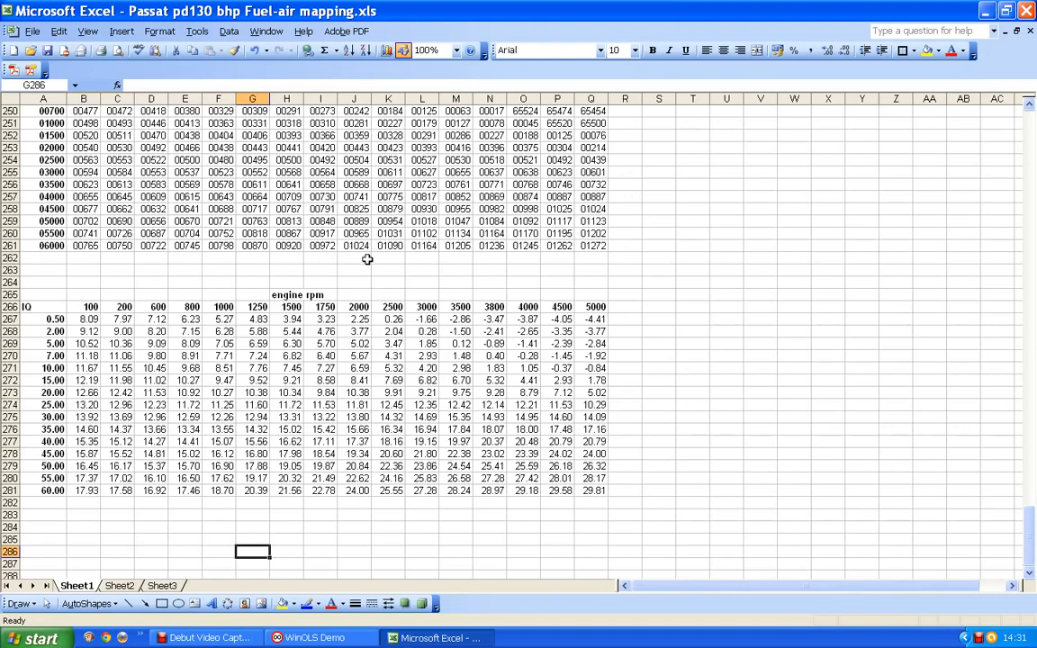
{"action": "scroll", "coordinate": [326, 216], "scroll_direction": "up", "scroll_amount": 2}
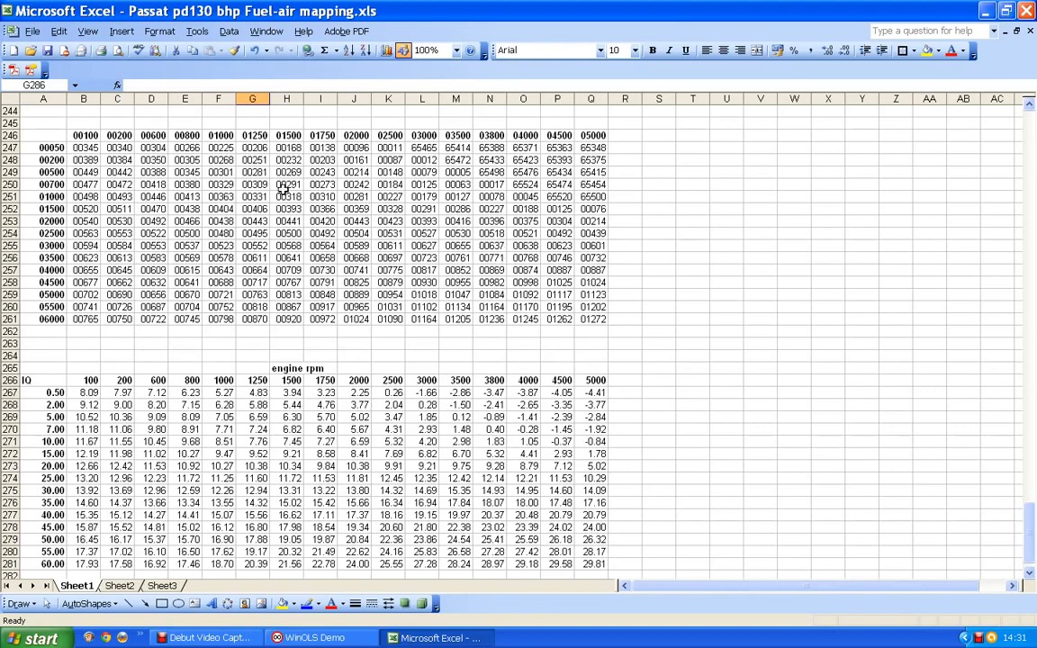
{"action": "scroll", "coordinate": [352, 196], "scroll_direction": "down", "scroll_amount": 4}
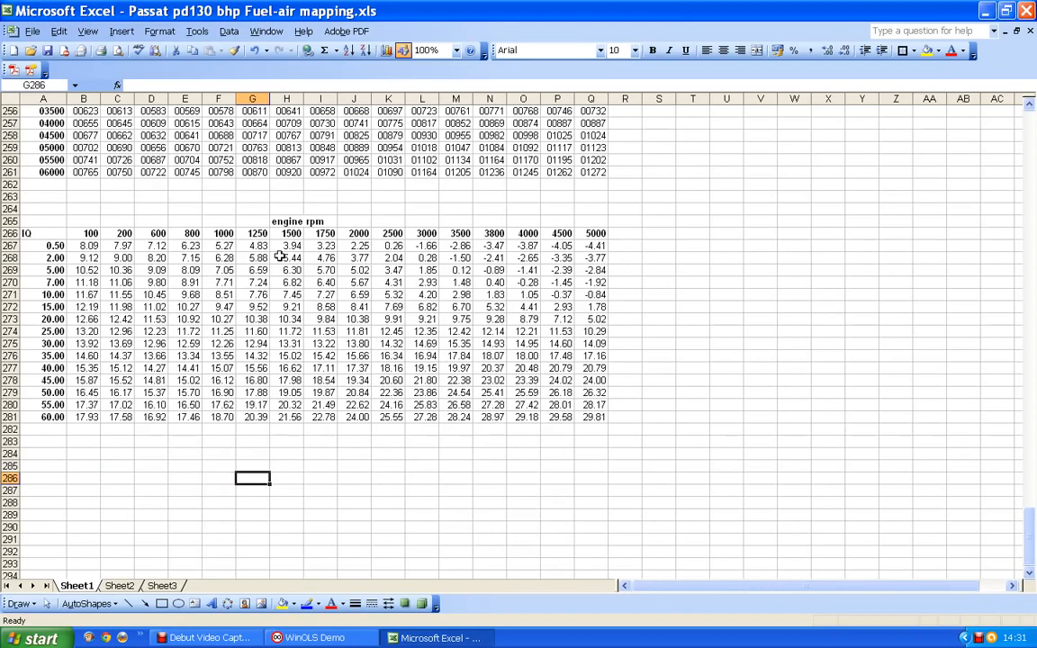
{"action": "scroll", "coordinate": [297, 270], "scroll_direction": "down", "scroll_amount": 1}
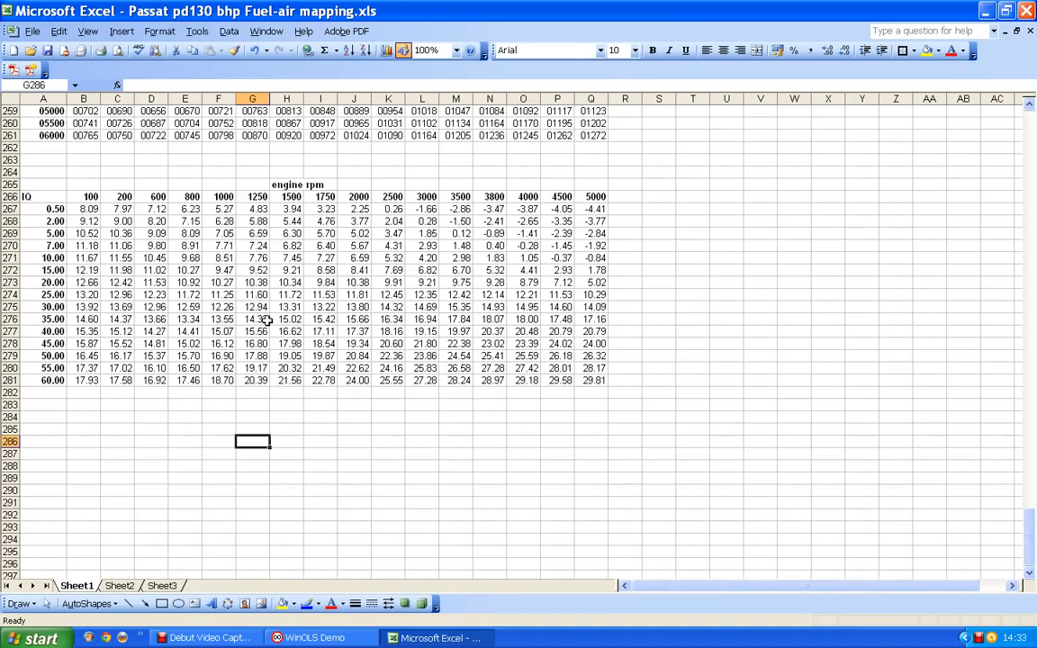
- Extend the IQ axis below the 60.00 row with 65 in A282 and 70 in A283
{"action": "left_click", "coordinate": [51, 392]}
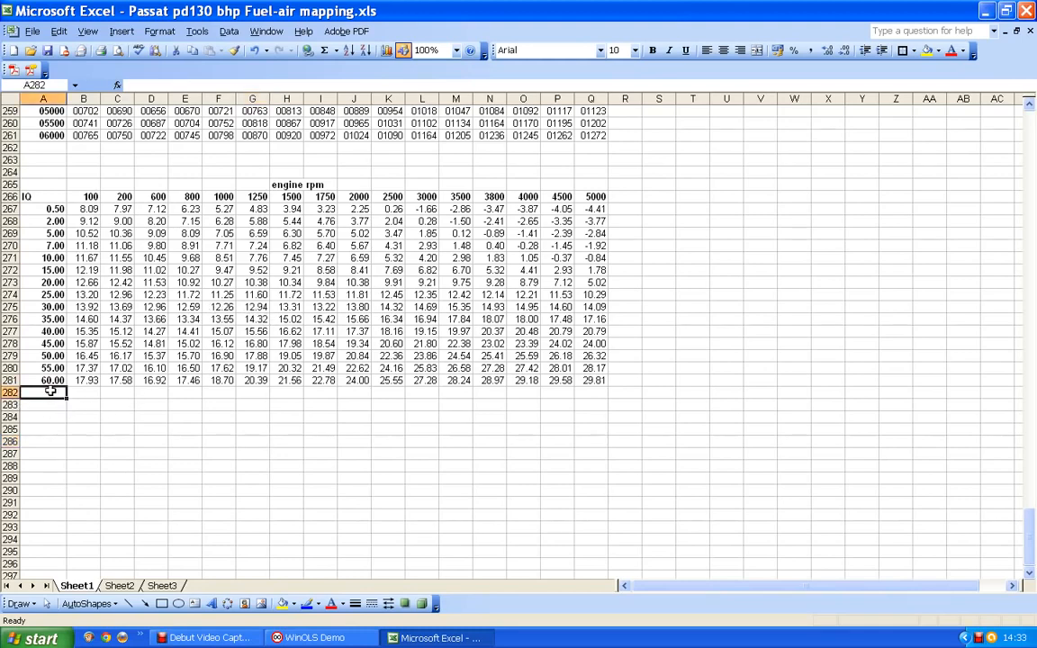
{"action": "type", "text": "65"}
{"action": "key", "text": "Return"}
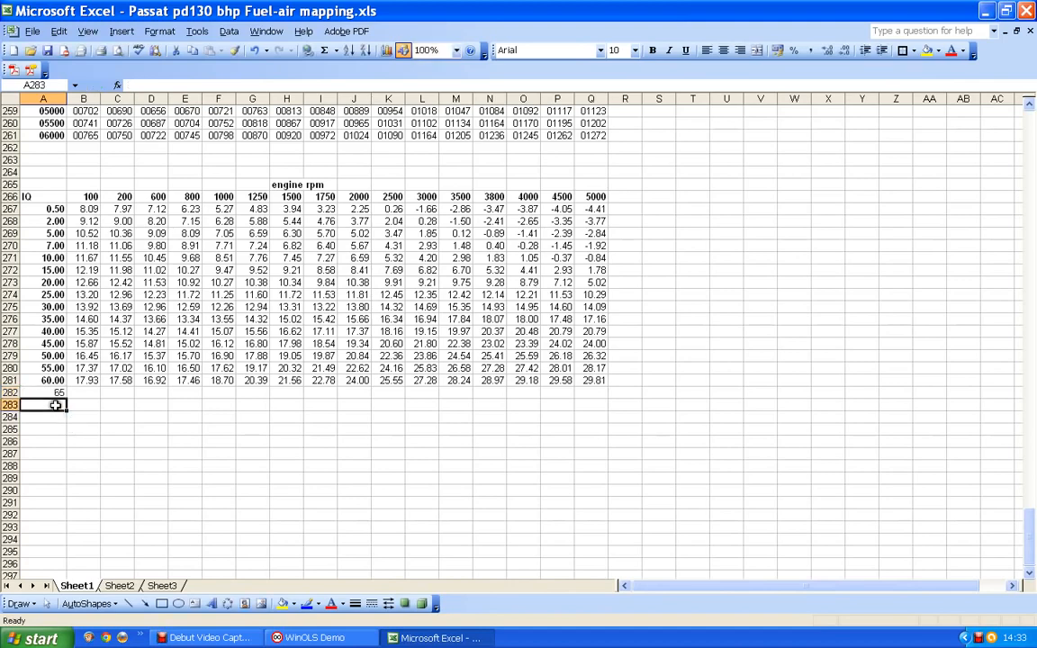
{"action": "type", "text": "70"}
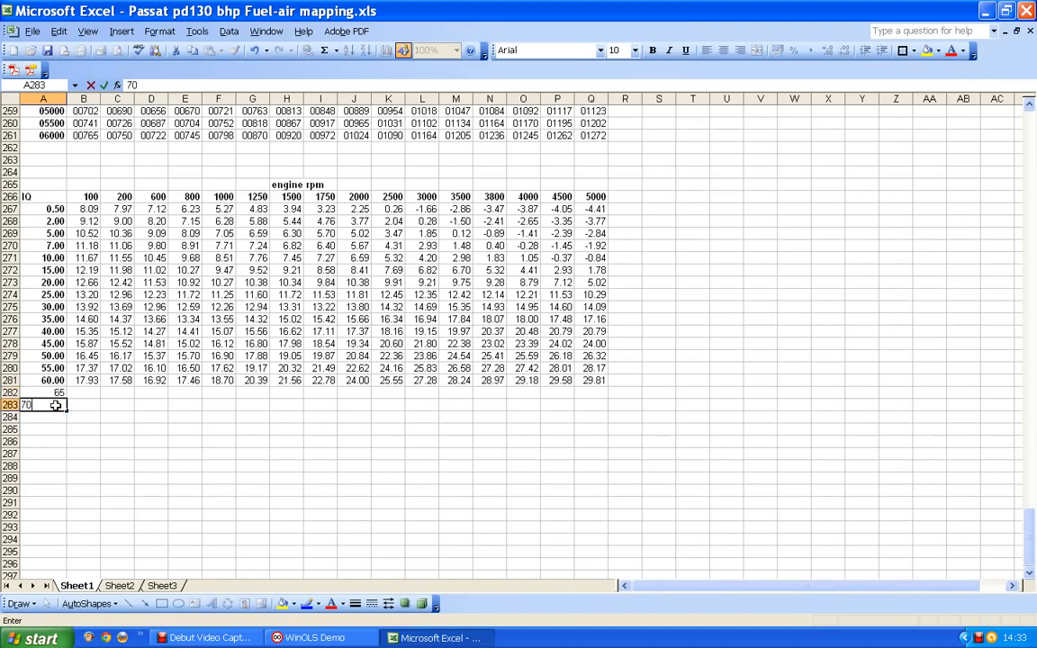
{"action": "key", "text": "Return"}
- Make the new IQ axis values in A282:A283 bold and apply the Number format with two decimals
{"action": "left_click_drag", "start_coordinate": [50, 392], "coordinate": [51, 405]}
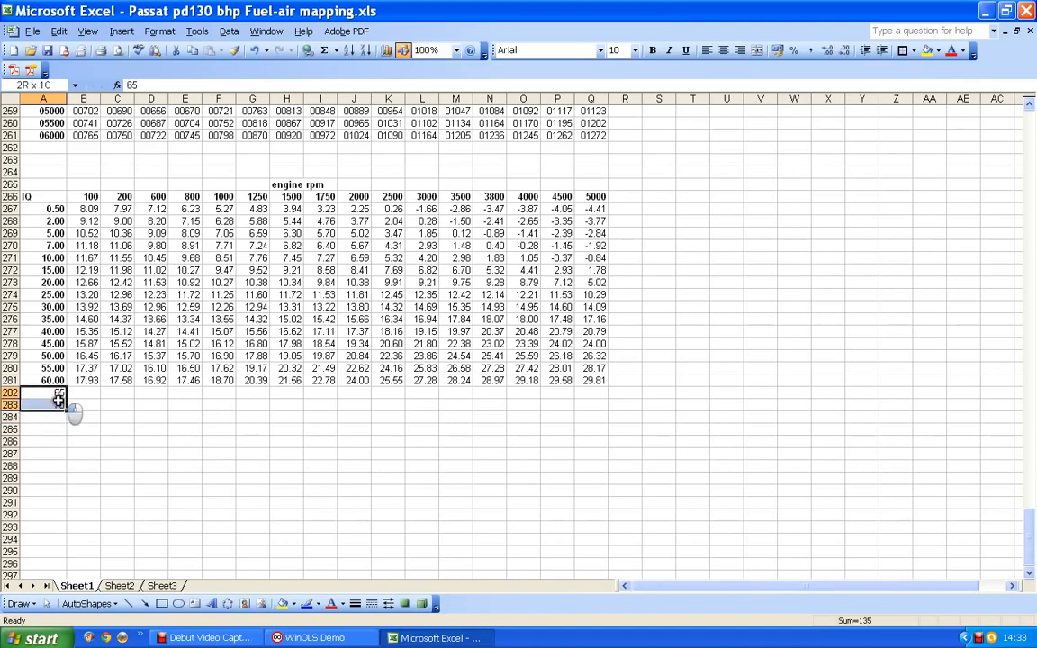
{"action": "left_click", "coordinate": [653, 51]}
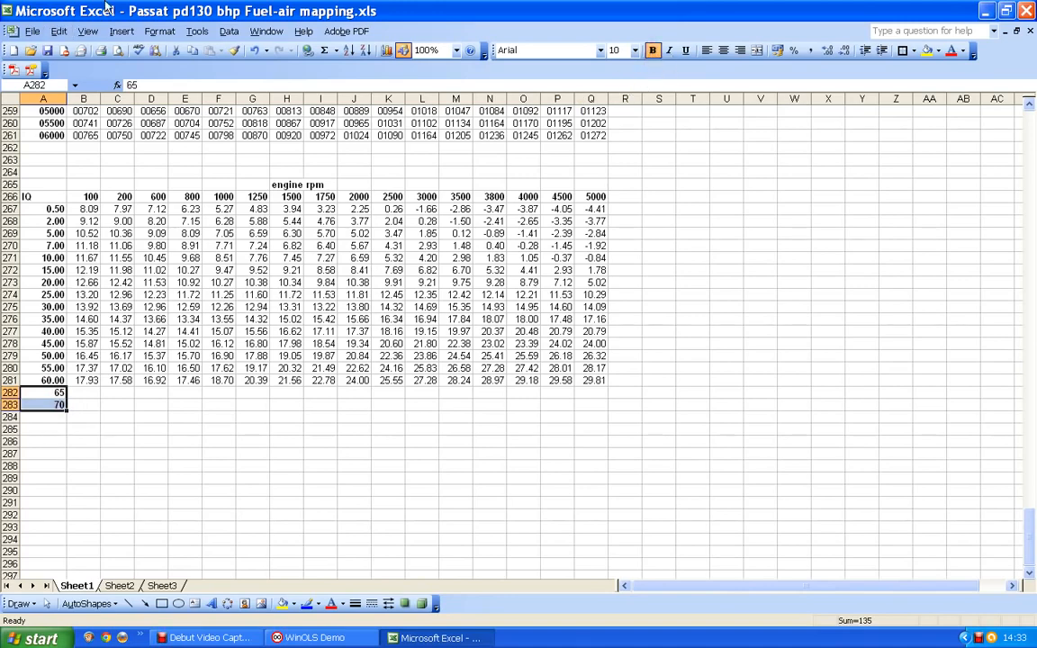
{"action": "left_click", "coordinate": [159, 31]}
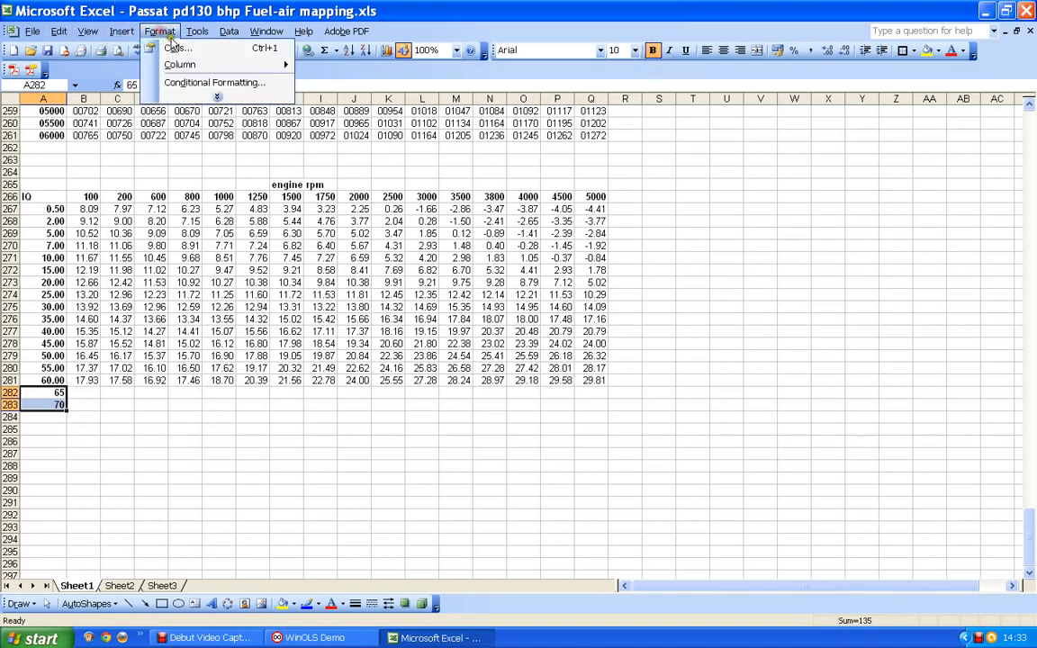
{"action": "left_click", "coordinate": [177, 49]}
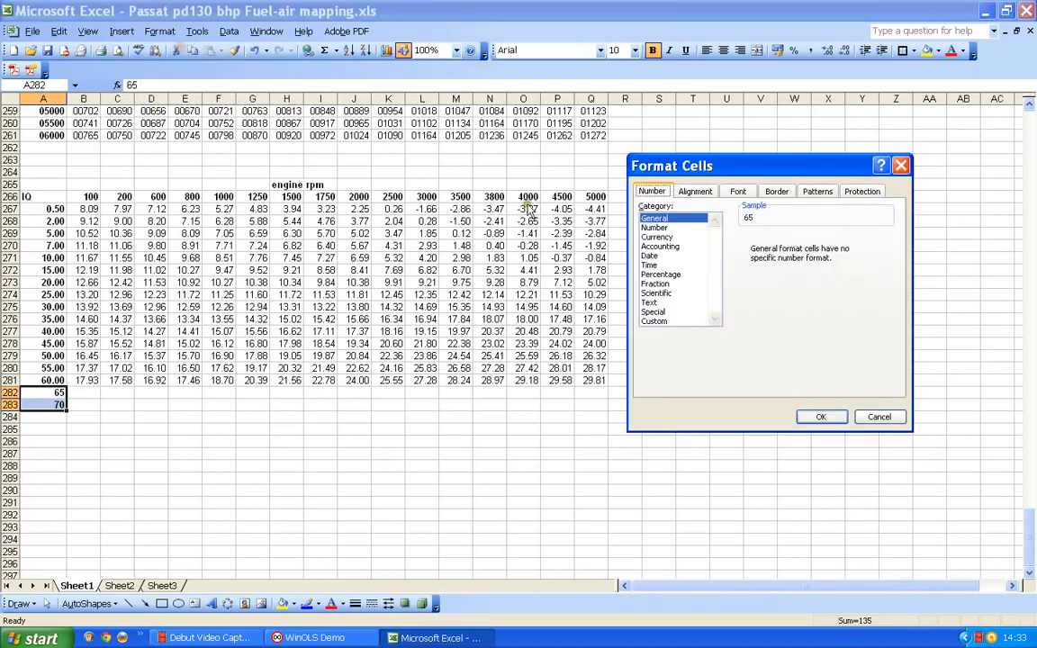
{"action": "left_click", "coordinate": [655, 227]}
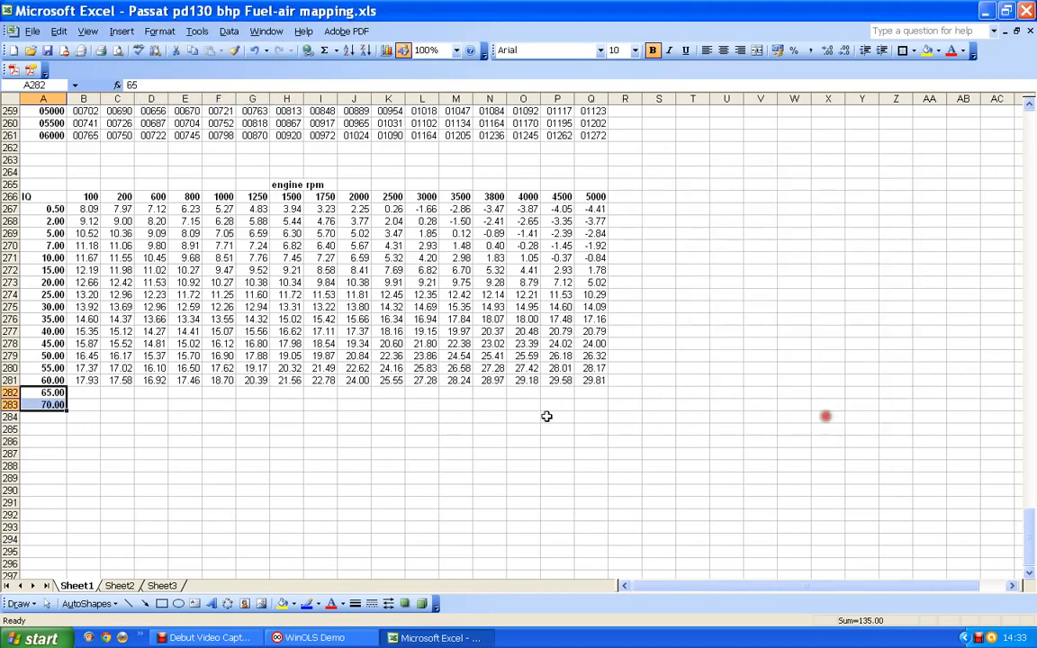
{"action": "left_click", "coordinate": [820, 417]}
- Colour the new IQ axis values in A282:A283 red
{"action": "left_click", "coordinate": [76, 408]}
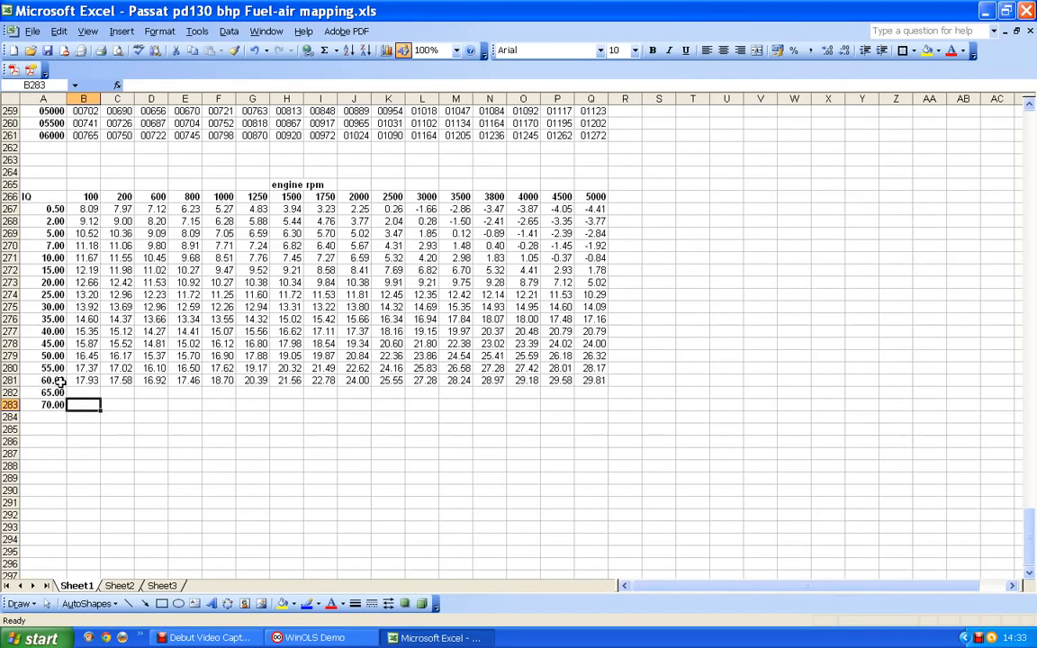
{"action": "left_click_drag", "start_coordinate": [52, 393], "coordinate": [56, 406]}
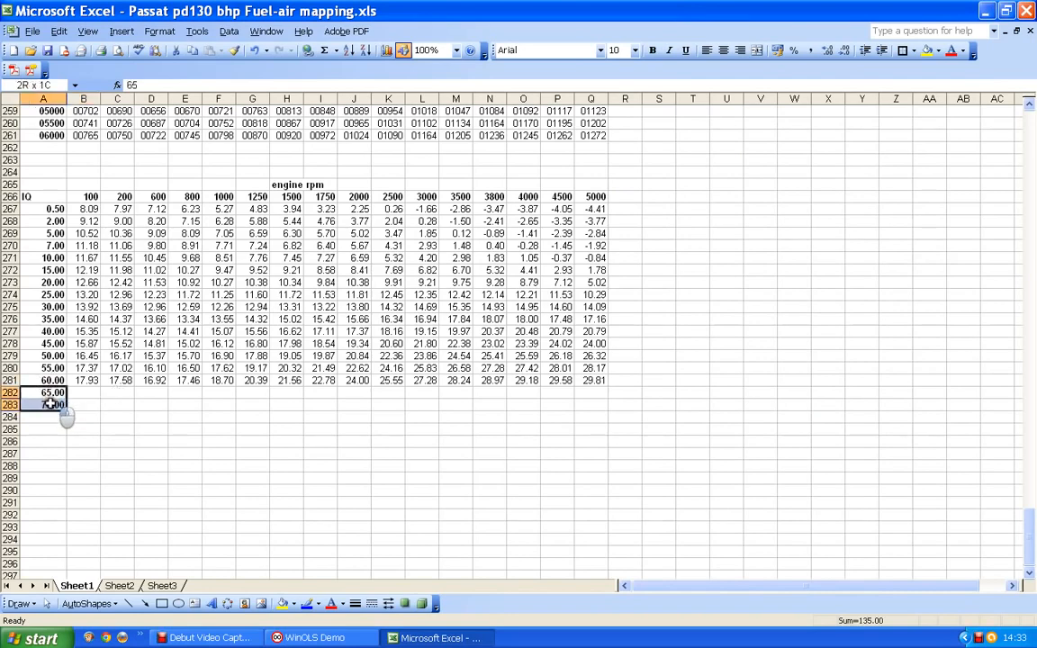
{"action": "left_click", "coordinate": [950, 50]}
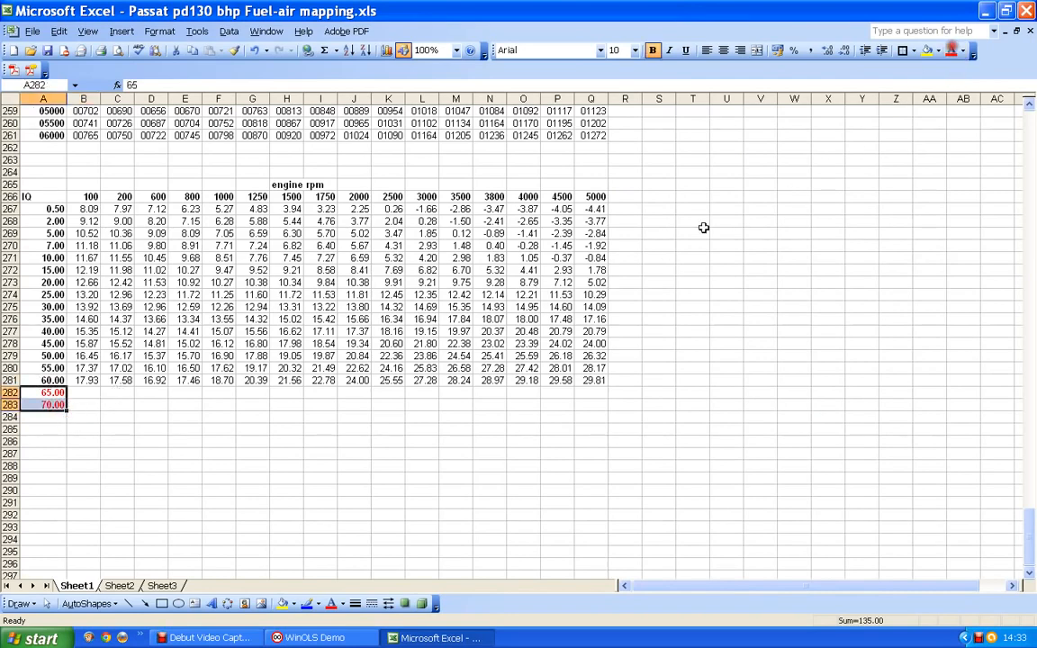
{"action": "left_click", "coordinate": [116, 415]}
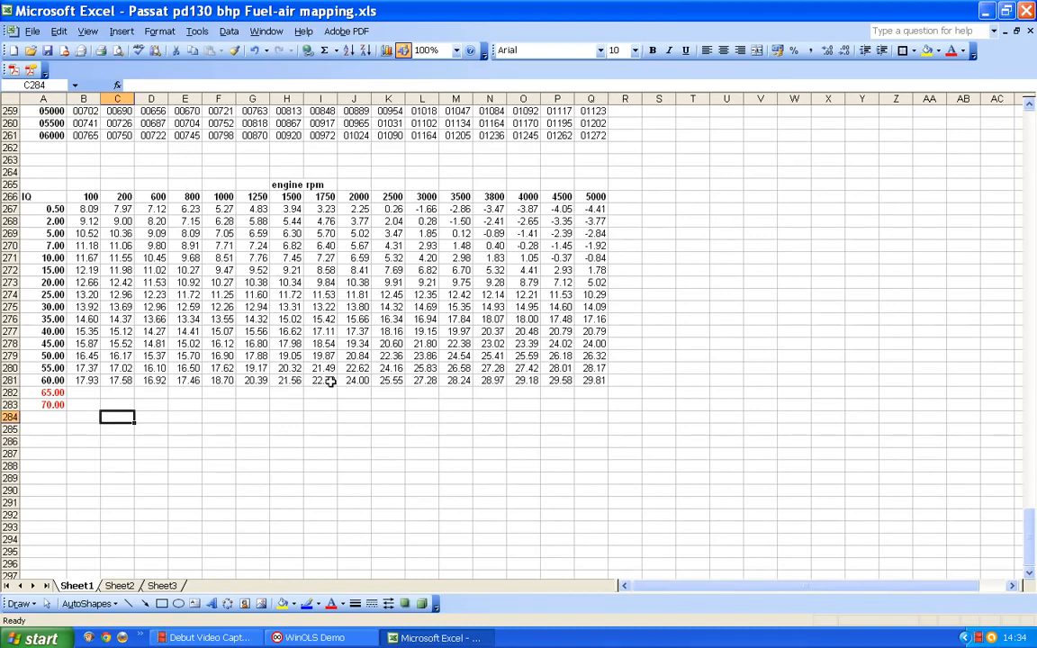
- In the 1500 rpm column, enter 22.78 for IQ 65 in H282 and 24.00 for IQ 70 in H283
{"action": "left_click", "coordinate": [287, 393]}
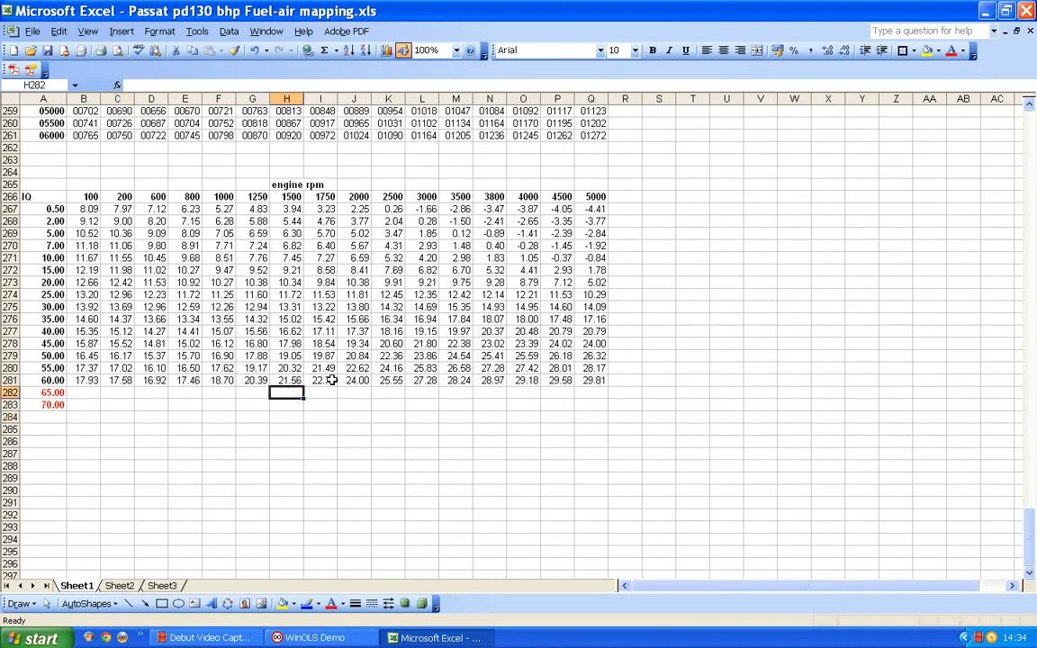
{"action": "type", "text": "22"}
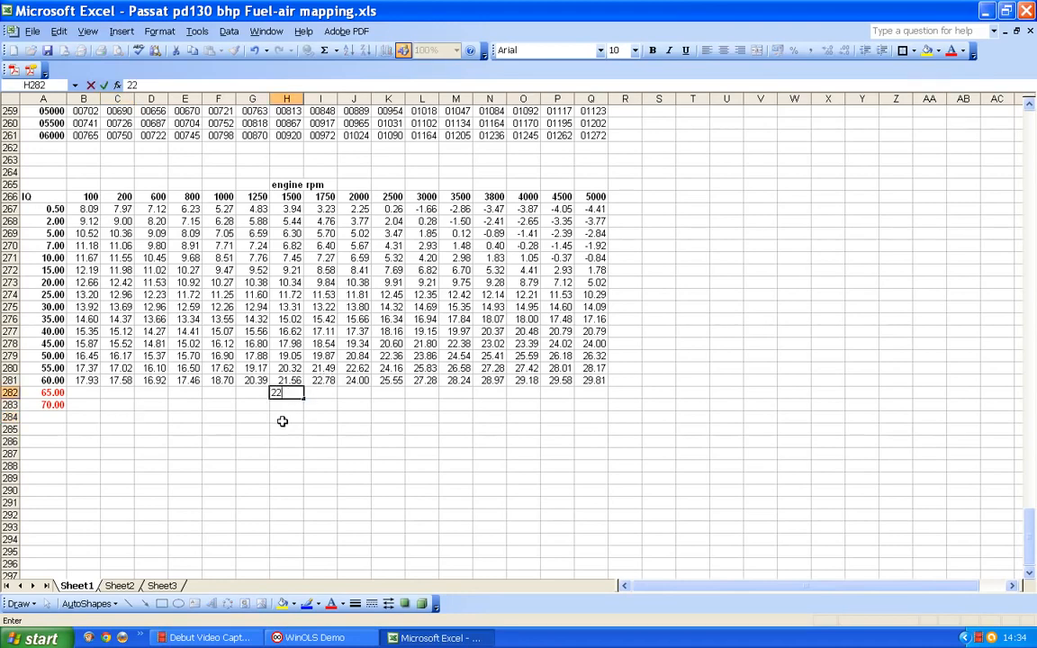
{"action": "type", "text": ".78"}
{"action": "key", "text": "Return"}
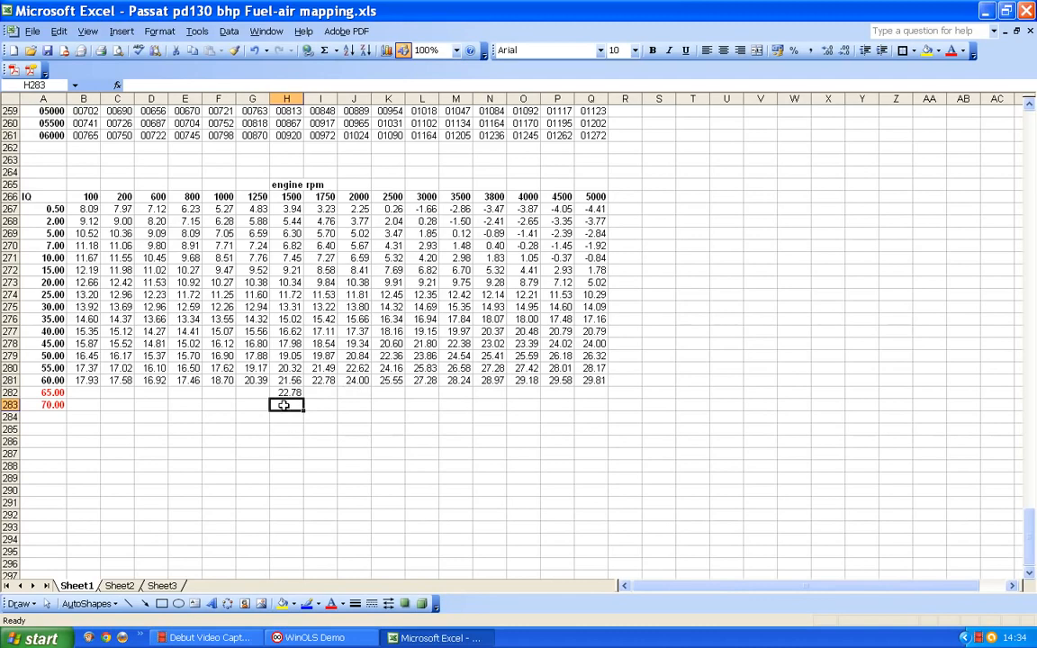
{"action": "type", "text": "24.00"}
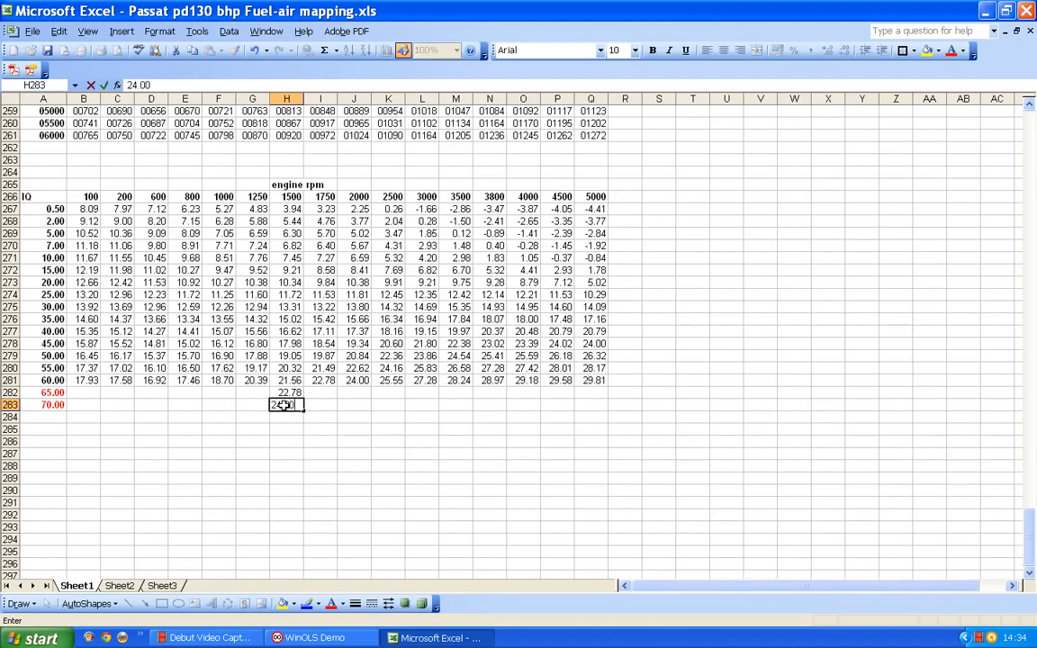
- In the 1750 rpm column, enter 24 for IQ 65 in I282 and 25.55 for IQ 70 in I283
{"action": "left_click", "coordinate": [326, 396]}
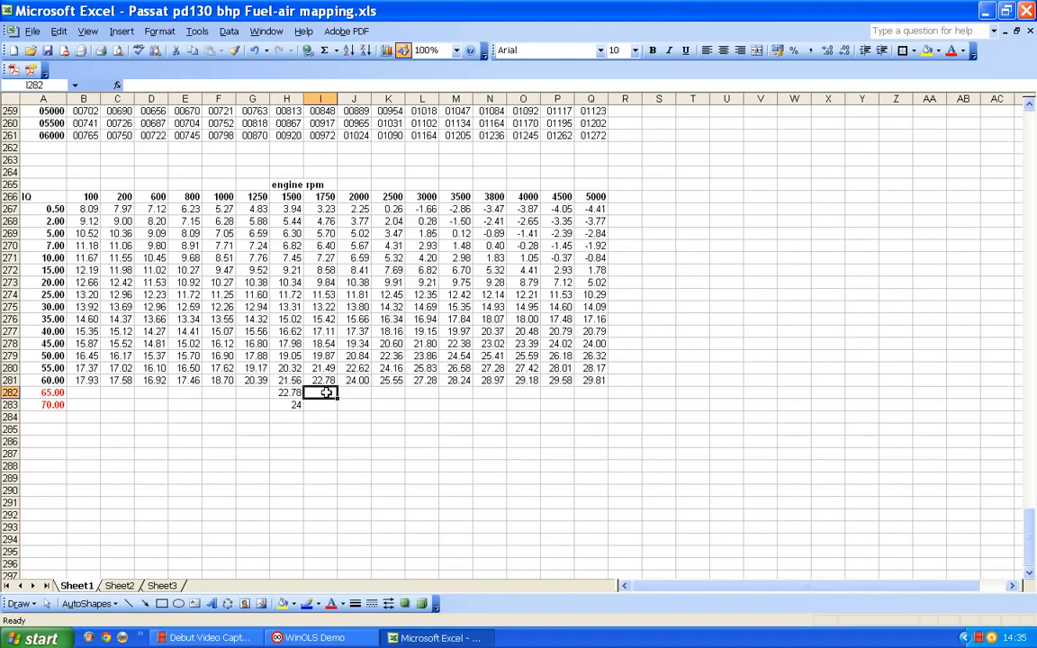
{"action": "type", "text": "2"}
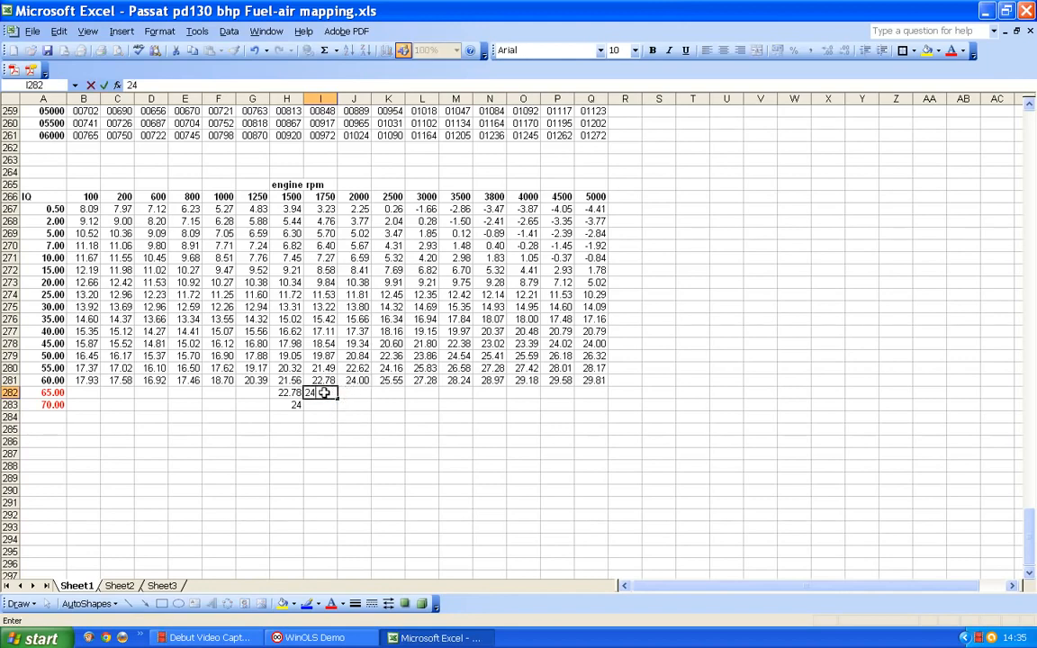
{"action": "type", "text": "4"}
{"action": "key", "text": "Return"}
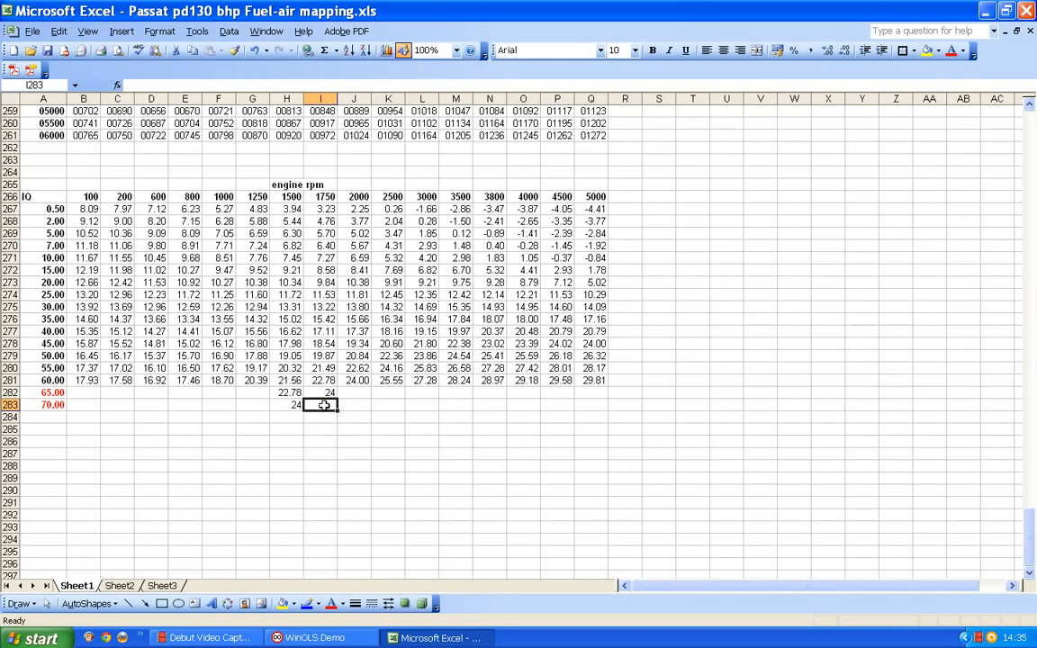
{"action": "type", "text": "25."}
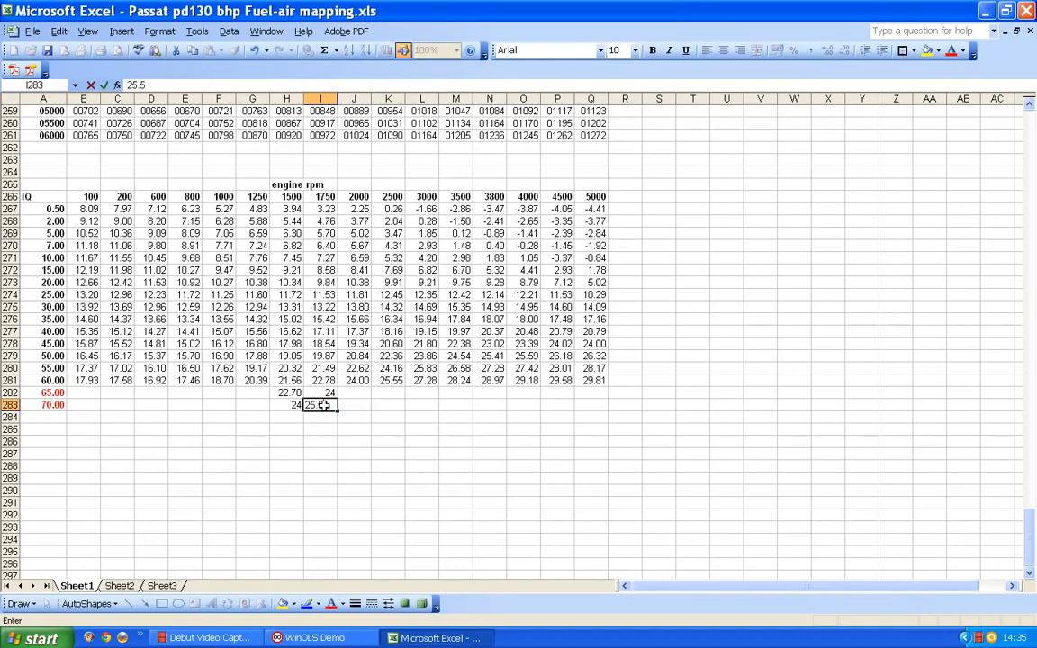
{"action": "type", "text": "55"}
- In the 2000 rpm column, enter 25.55 for IQ 65 in J282 and 27.28 for IQ 70 in J283
{"action": "left_click", "coordinate": [351, 393]}
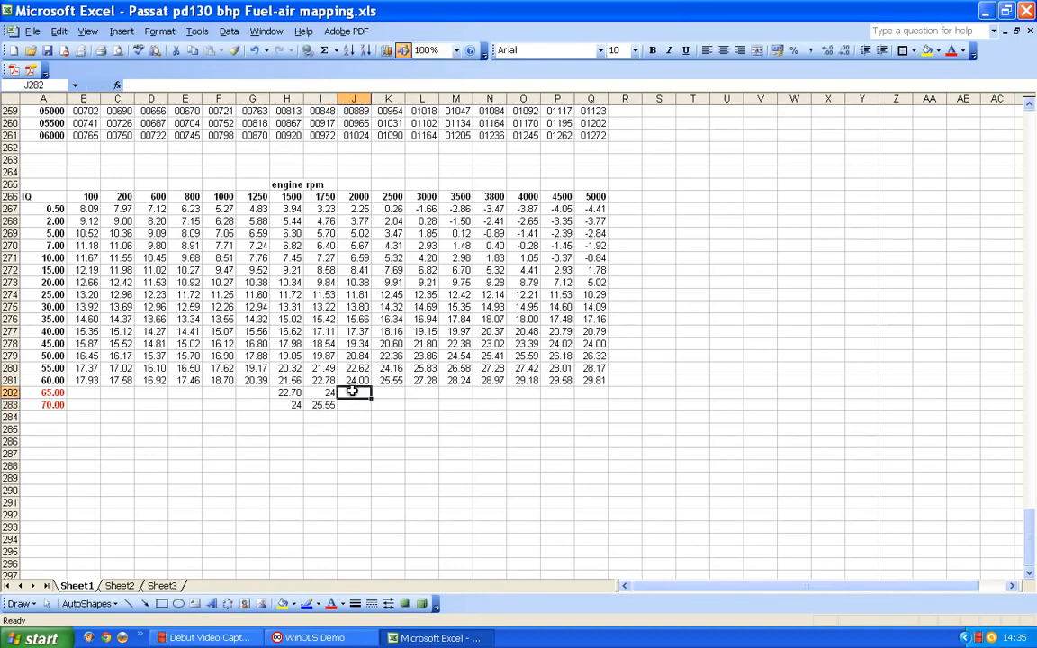
{"action": "type", "text": "25"}
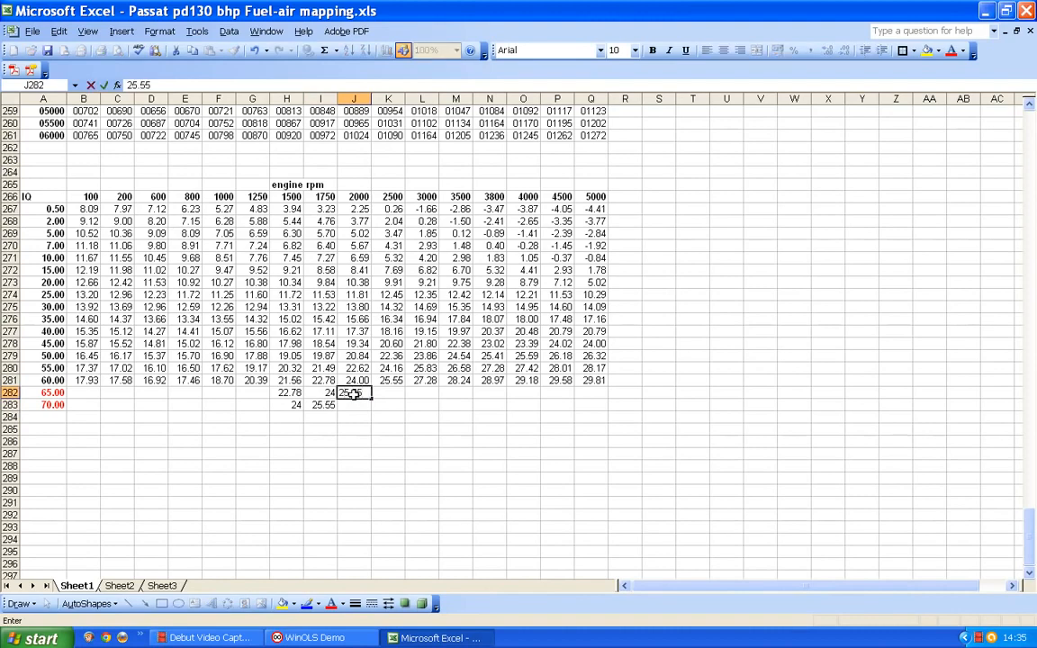
{"action": "type", "text": ".55"}
{"action": "key", "text": "Return"}
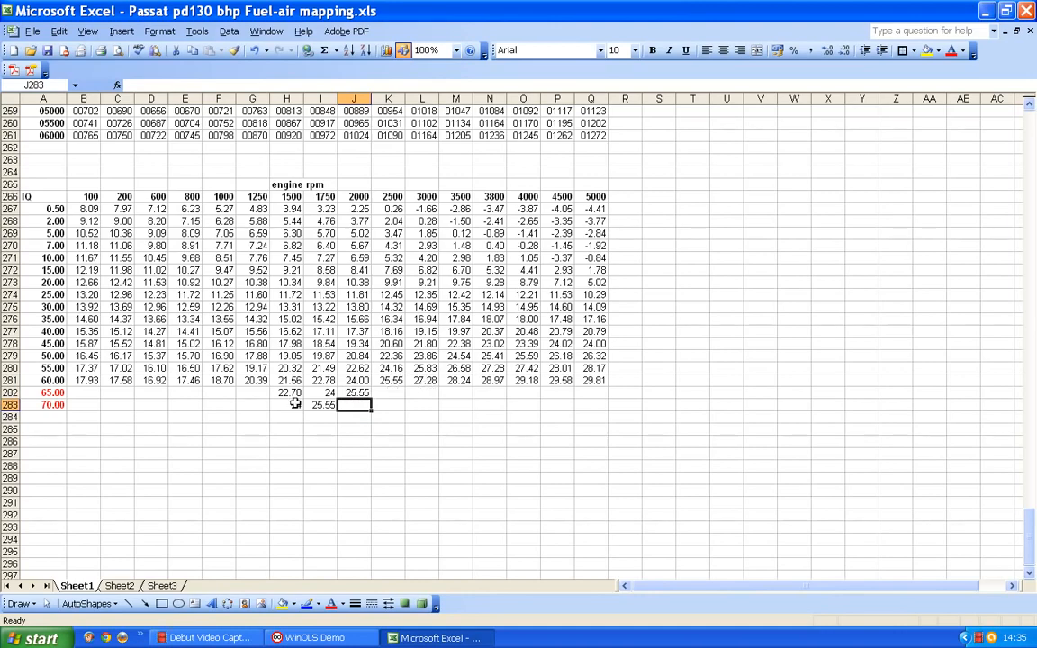
{"action": "type", "text": "2"}
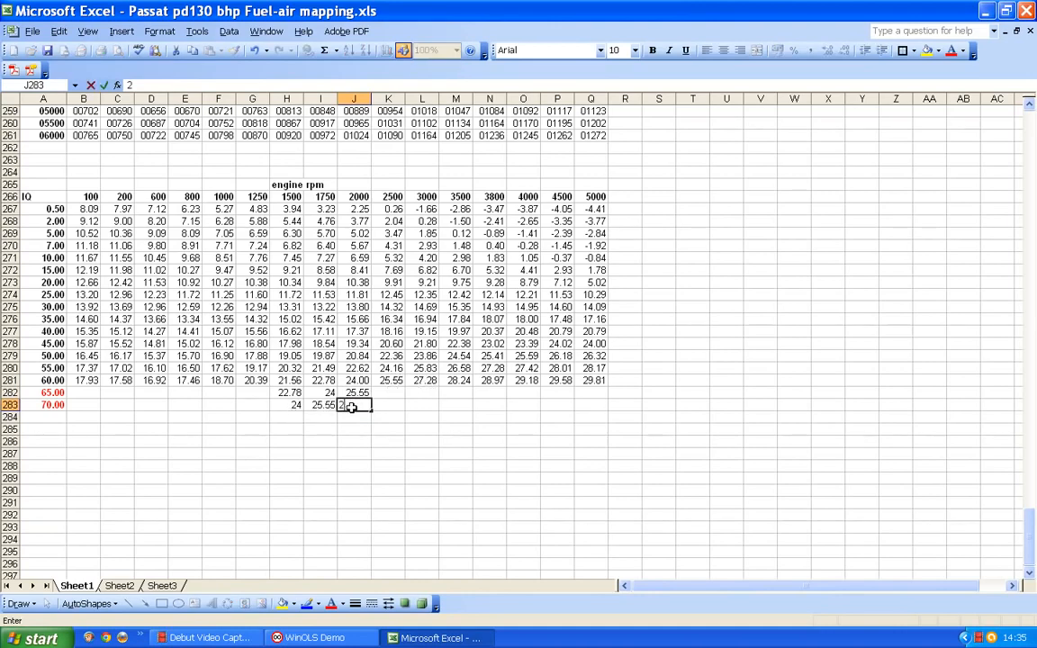
{"action": "type", "text": "7.28"}
- In the 2500 rpm column, enter 27.28 for IQ 65 in K282 and 28.24 for IQ 70 in K283
{"action": "left_click", "coordinate": [388, 392]}
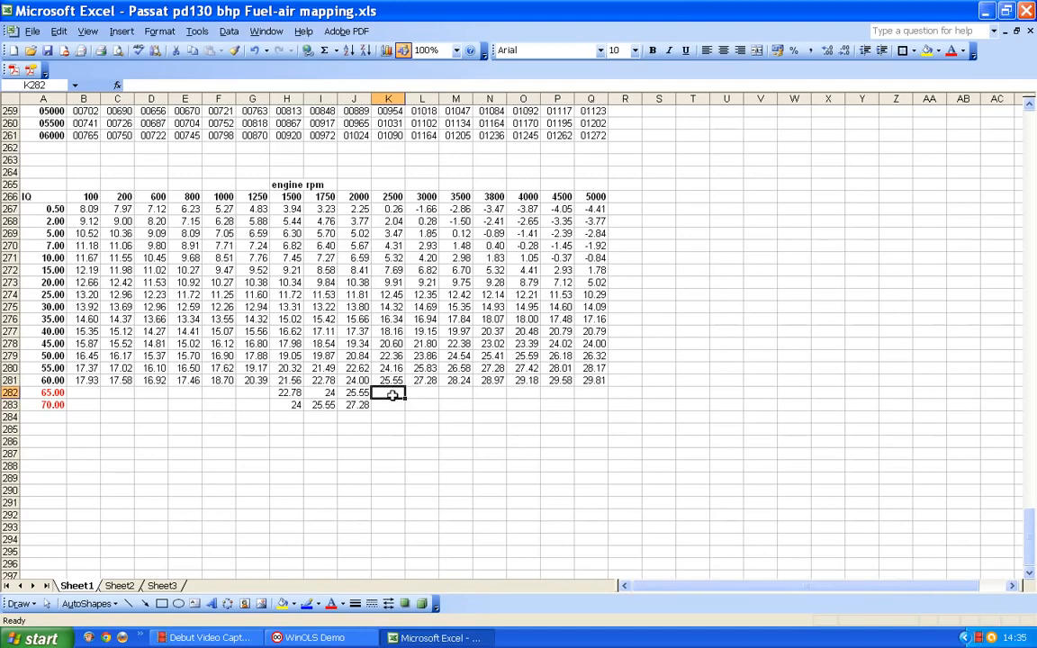
{"action": "type", "text": "27"}
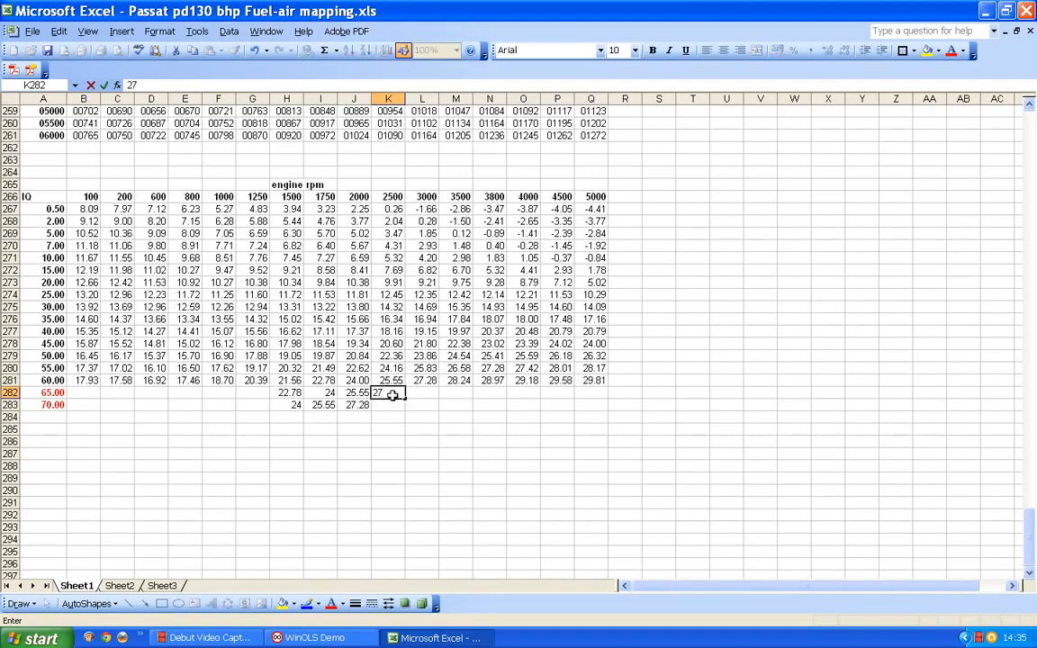
{"action": "type", "text": ".28"}
{"action": "left_click", "coordinate": [389, 408]}
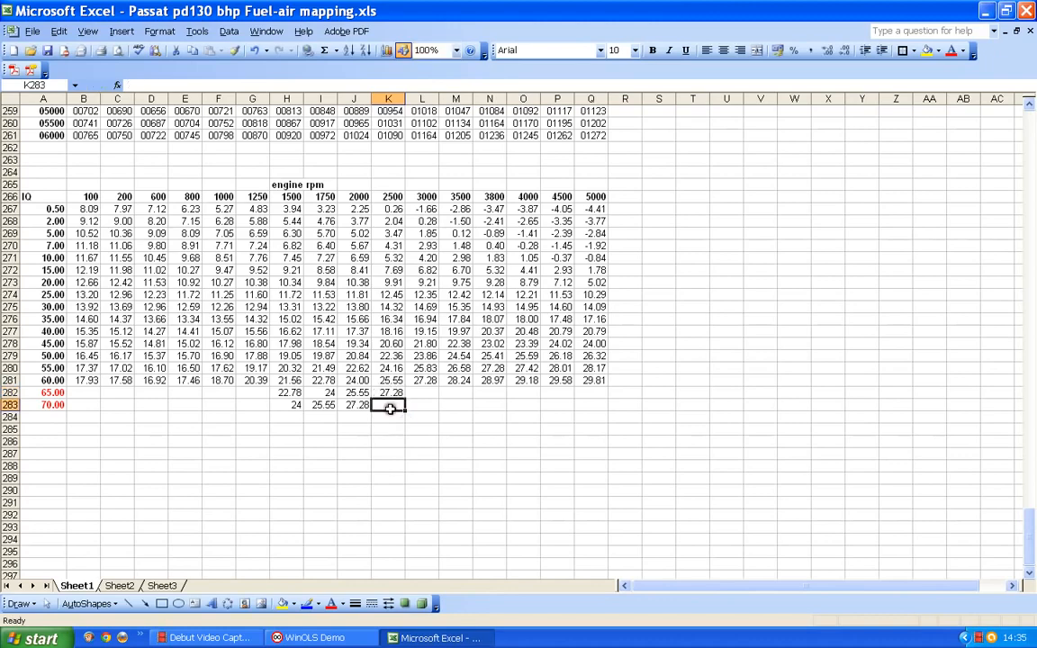
{"action": "type", "text": "28"}
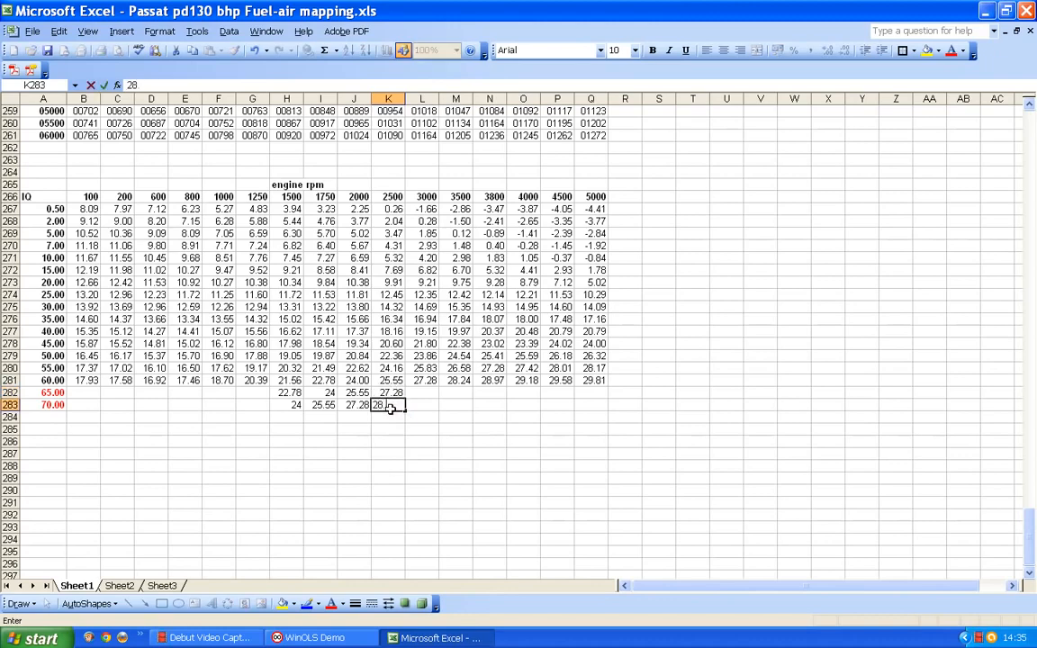
{"action": "type", "text": ".24"}
- In the 3000 rpm column, enter 28.24 for IQ 65 in L282 and 28.97 for IQ 70 in L283
{"action": "left_click", "coordinate": [422, 392]}
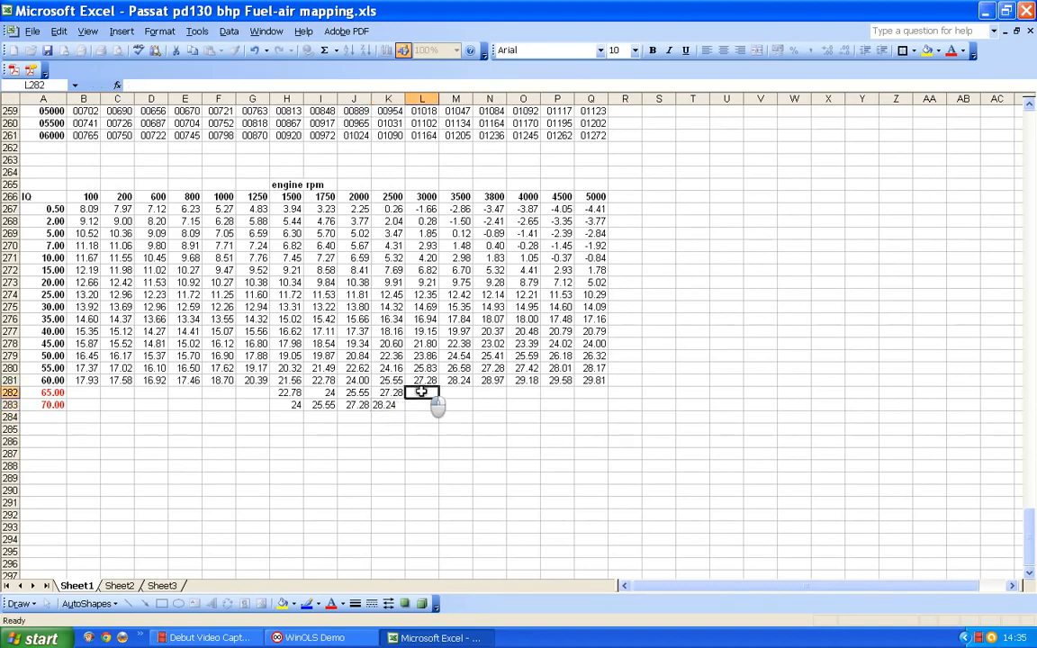
{"action": "type", "text": "28"}
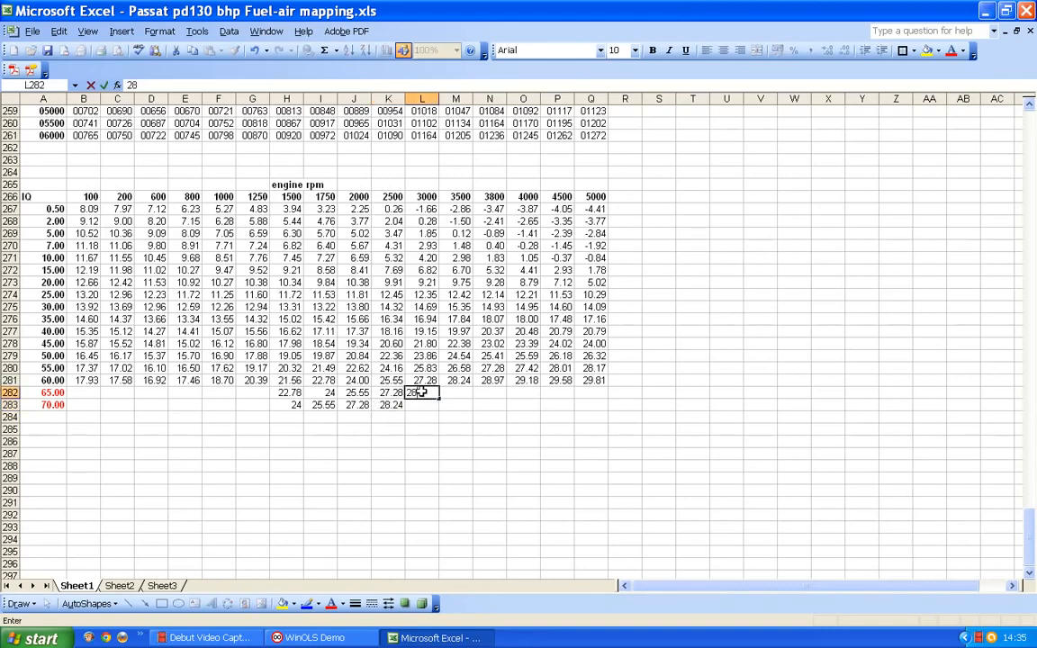
{"action": "type", "text": ".24"}
{"action": "left_click", "coordinate": [420, 405]}
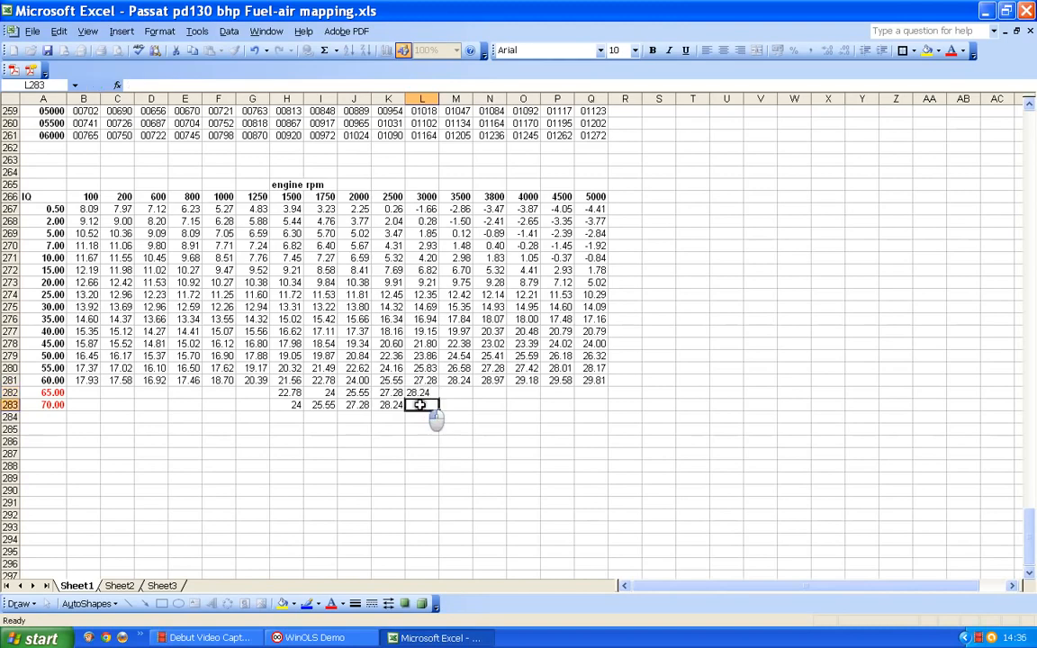
{"action": "type", "text": "2"}
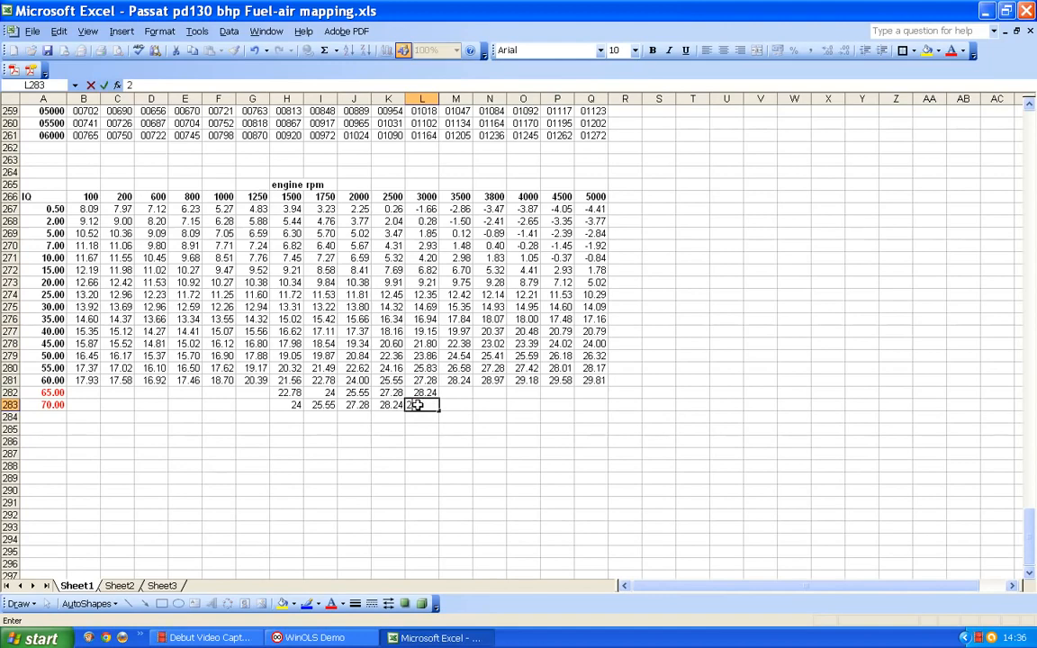
{"action": "type", "text": "8.97"}
- In the 3500 rpm column, enter 28.97 for IQ 65 in M282 and 29.18 for IQ 70 in M283
{"action": "left_click", "coordinate": [452, 392]}
{"action": "type", "text": "2"}
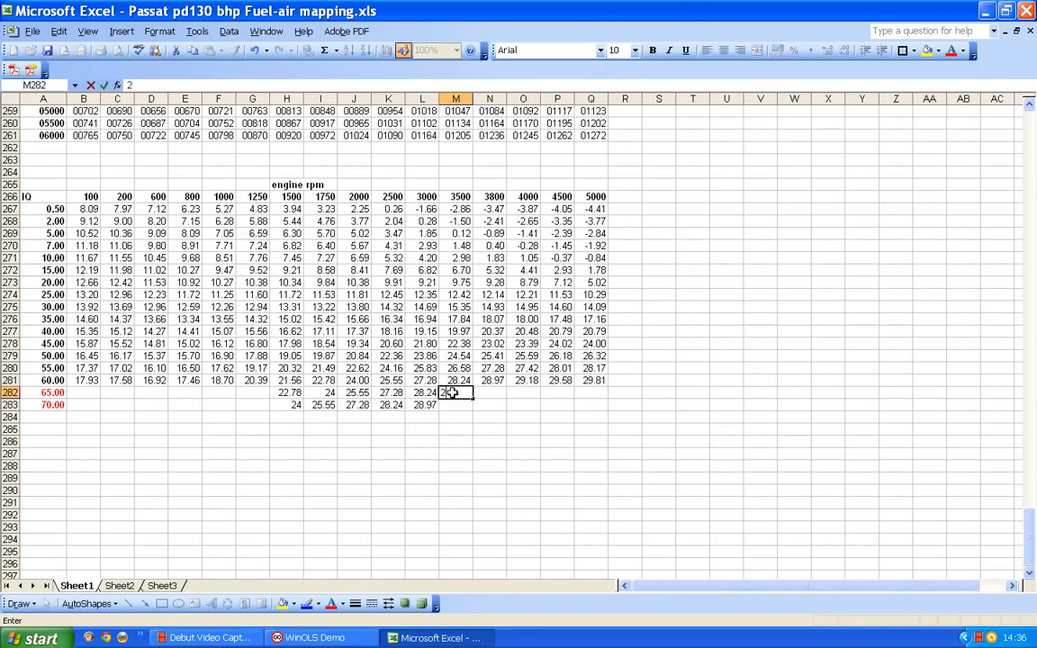
{"action": "type", "text": "8.97"}
{"action": "left_click", "coordinate": [452, 406]}
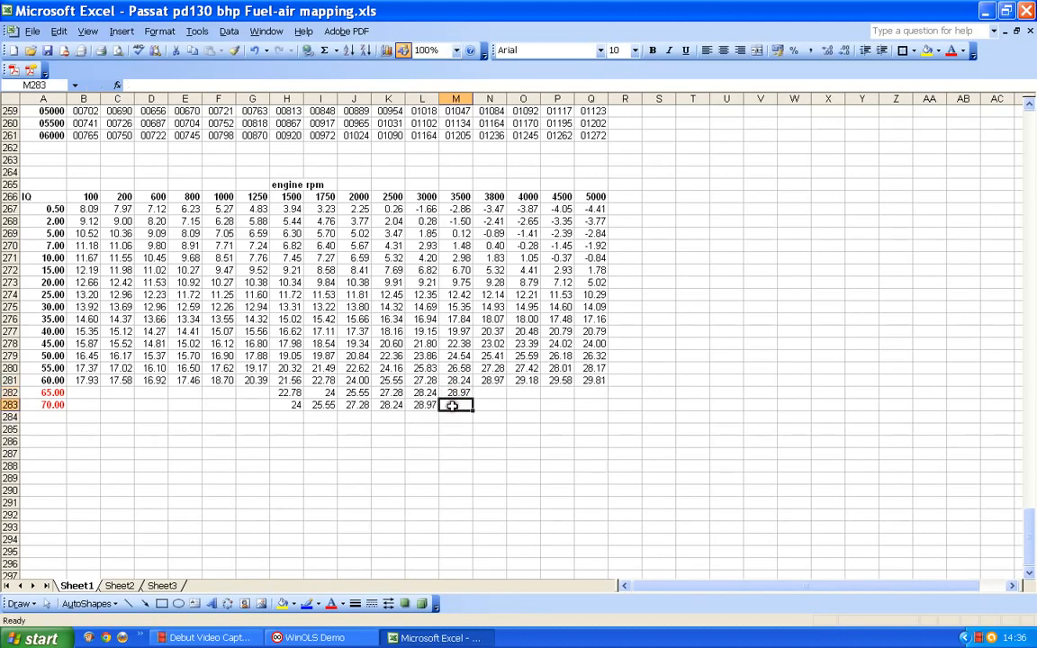
{"action": "type", "text": "29"}
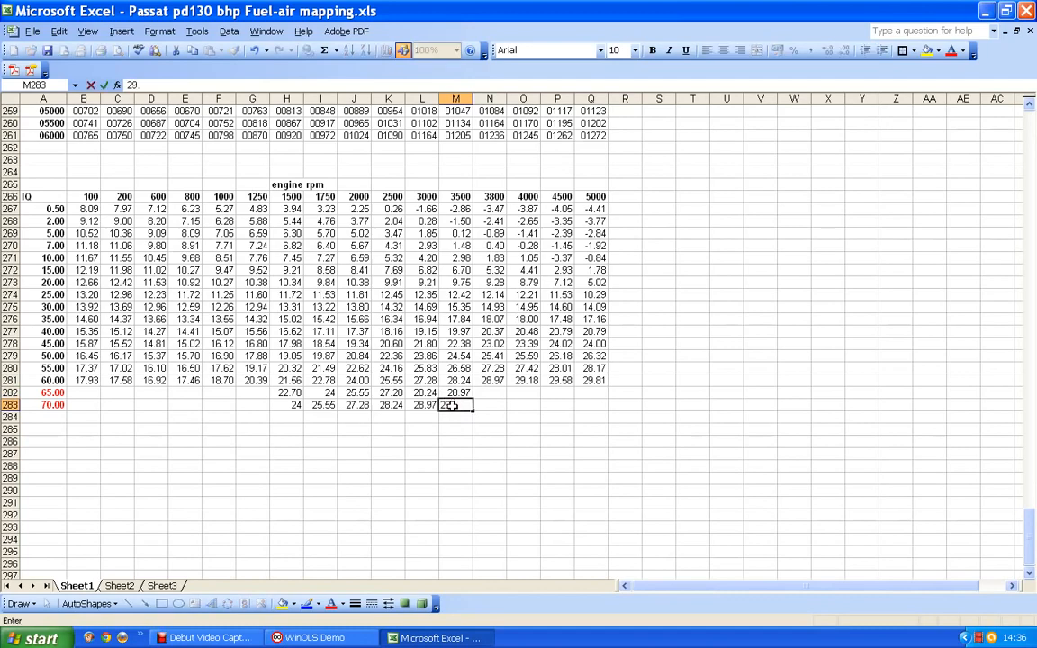
{"action": "type", "text": ".18"}
- In the 3800 rpm column, enter 29.18 for IQ 65 in N282 and 29.58 for IQ 70 in N283
{"action": "left_click", "coordinate": [487, 392]}
{"action": "type", "text": "2"}
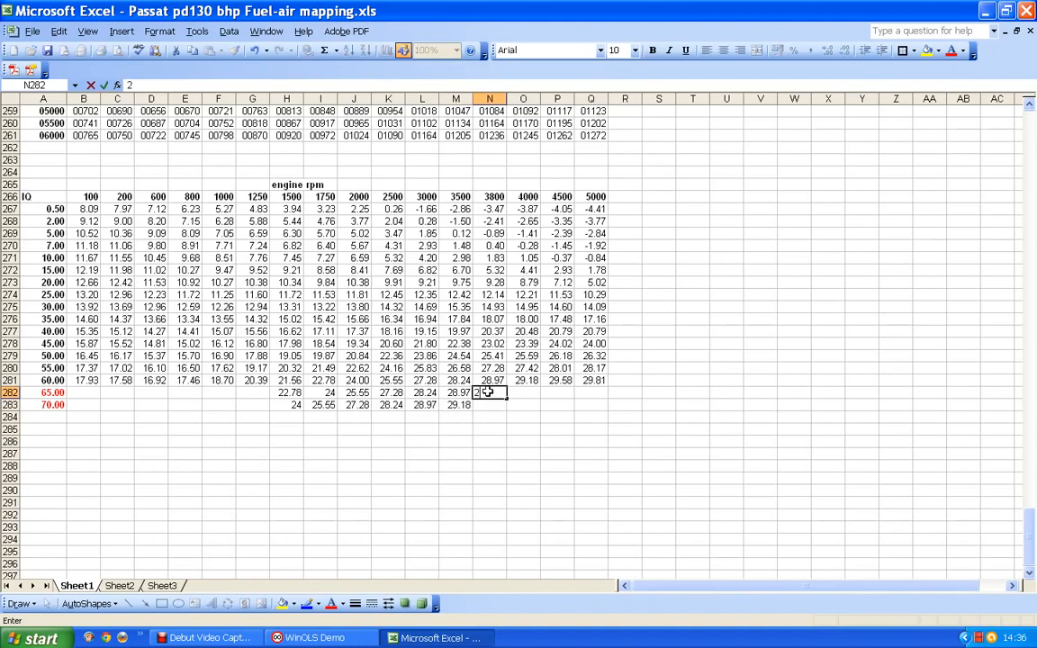
{"action": "type", "text": "9.18"}
{"action": "left_click", "coordinate": [494, 406]}
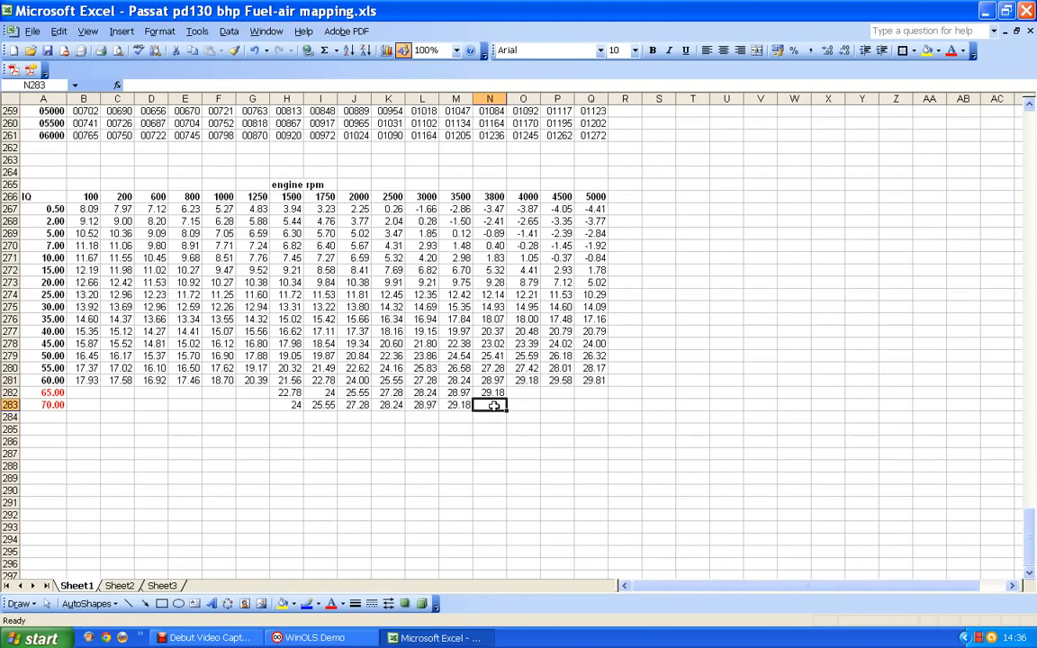
{"action": "type", "text": "29"}
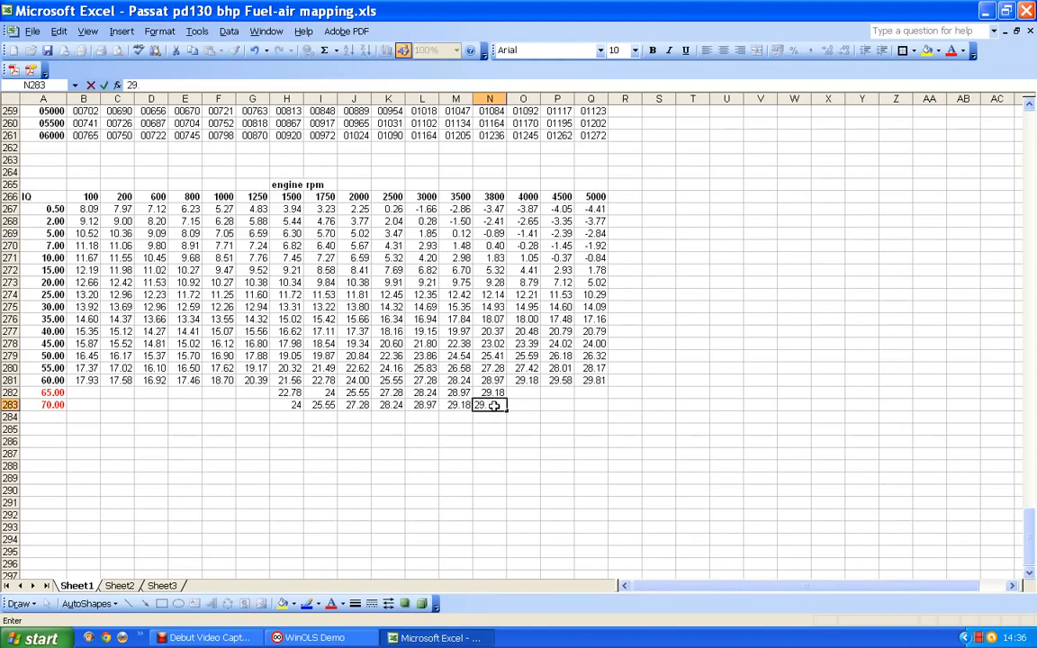
{"action": "type", "text": ".58"}
- In the 4000 rpm column, enter 29.58 for IQ 65 in O282 and 29.81 for IQ 70 in O283
{"action": "left_click", "coordinate": [524, 393]}
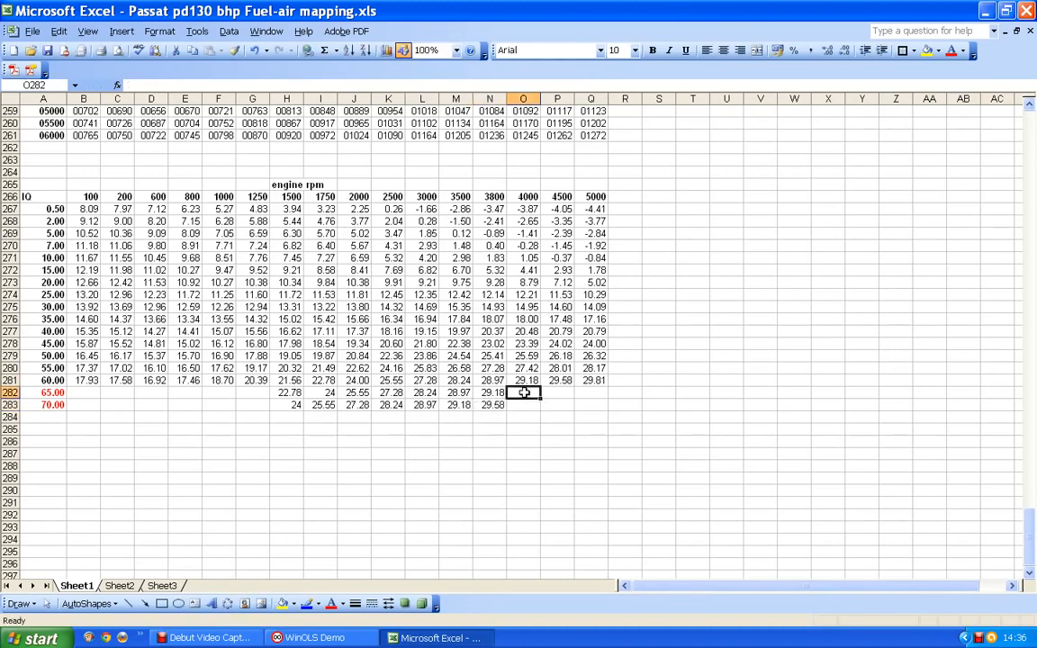
{"action": "type", "text": "29"}
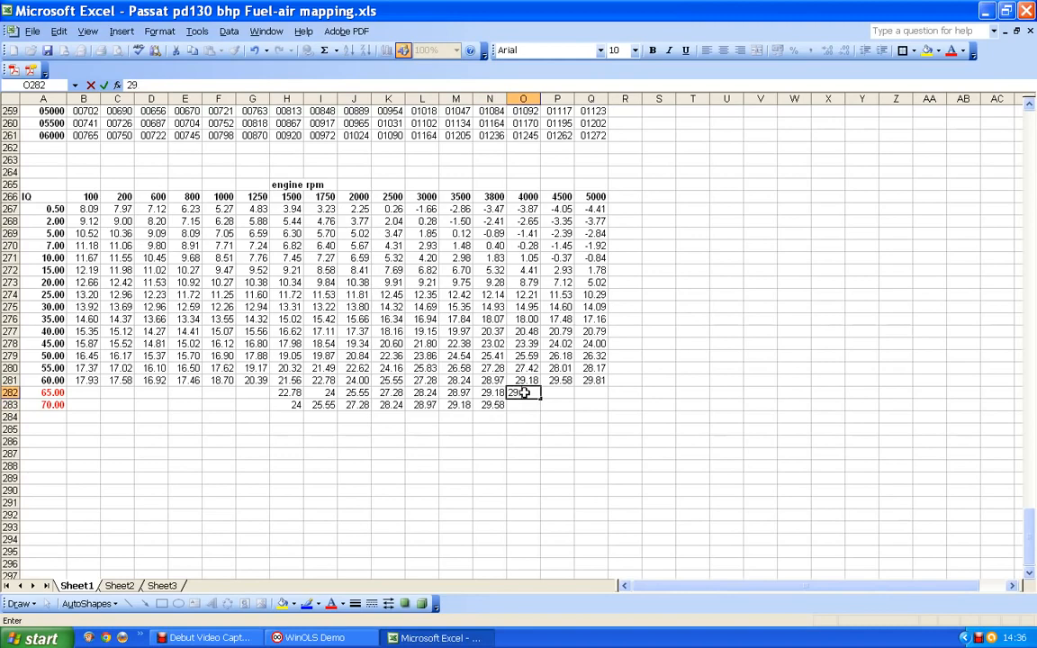
{"action": "type", "text": ".58"}
{"action": "left_click", "coordinate": [526, 406]}
{"action": "type", "text": "29"}
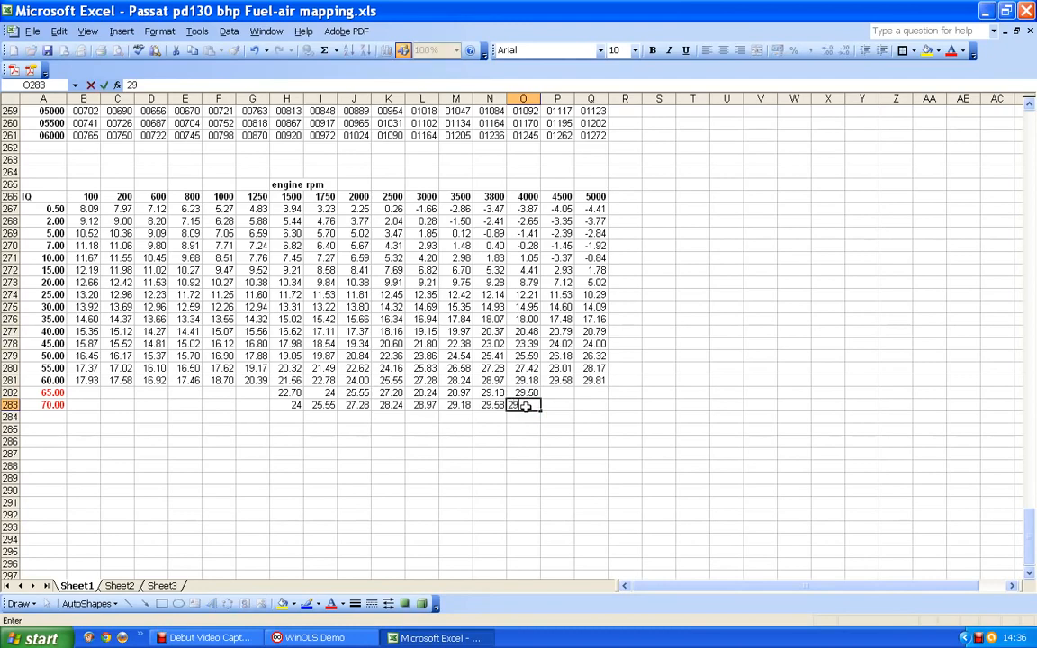
{"action": "type", "text": ".81"}
- In the 4500 rpm column, enter 29.81 for IQ 65 in P282
{"action": "left_click", "coordinate": [558, 392]}
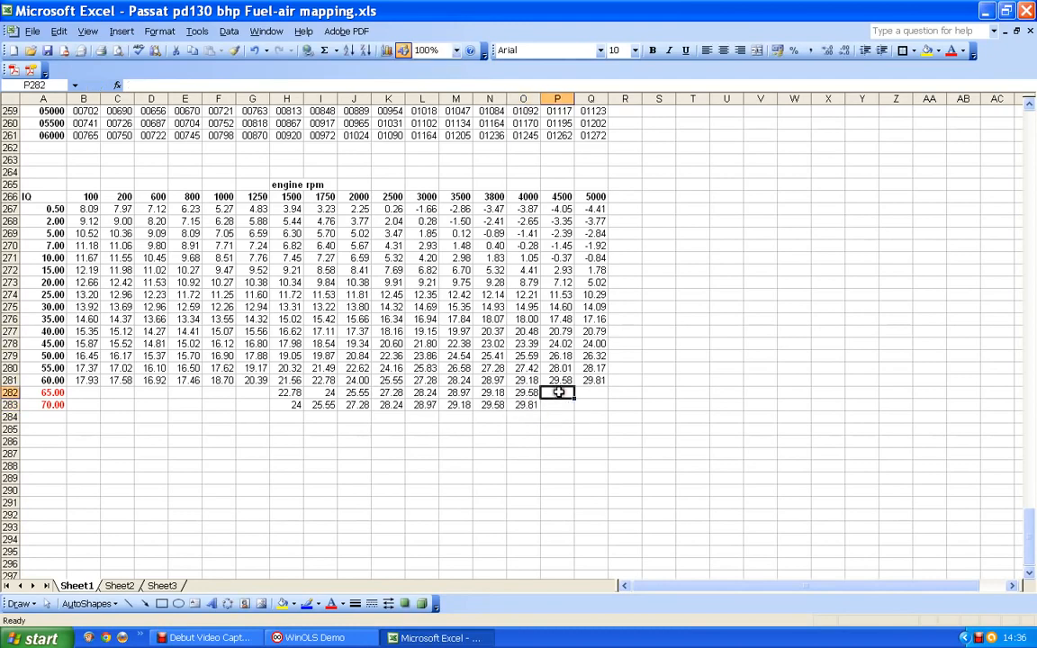
{"action": "type", "text": "29.81"}
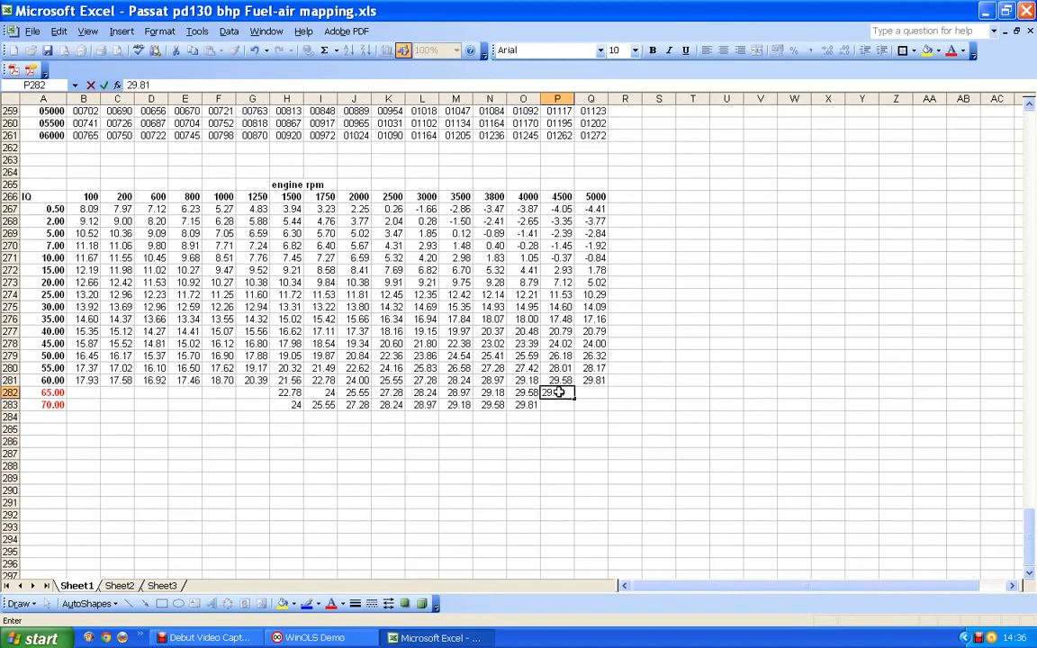
{"action": "left_click", "coordinate": [554, 405]}
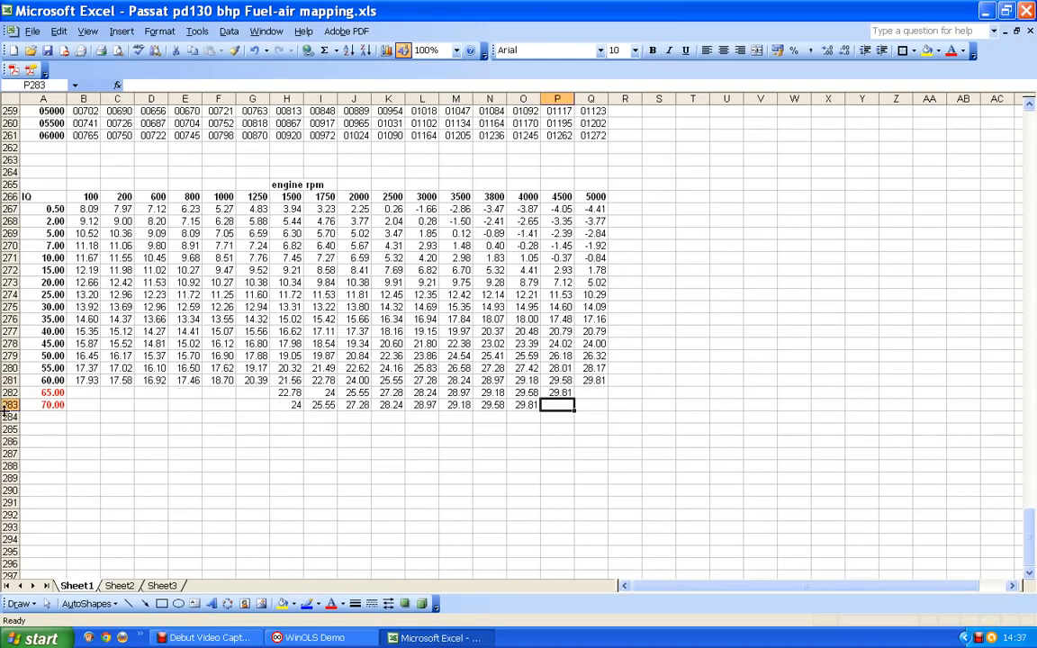
- In the 1250 rpm column, enter 21.56 for IQ 65 in G282 and 22.78 for IQ 70 in G283
{"action": "left_click", "coordinate": [255, 392]}
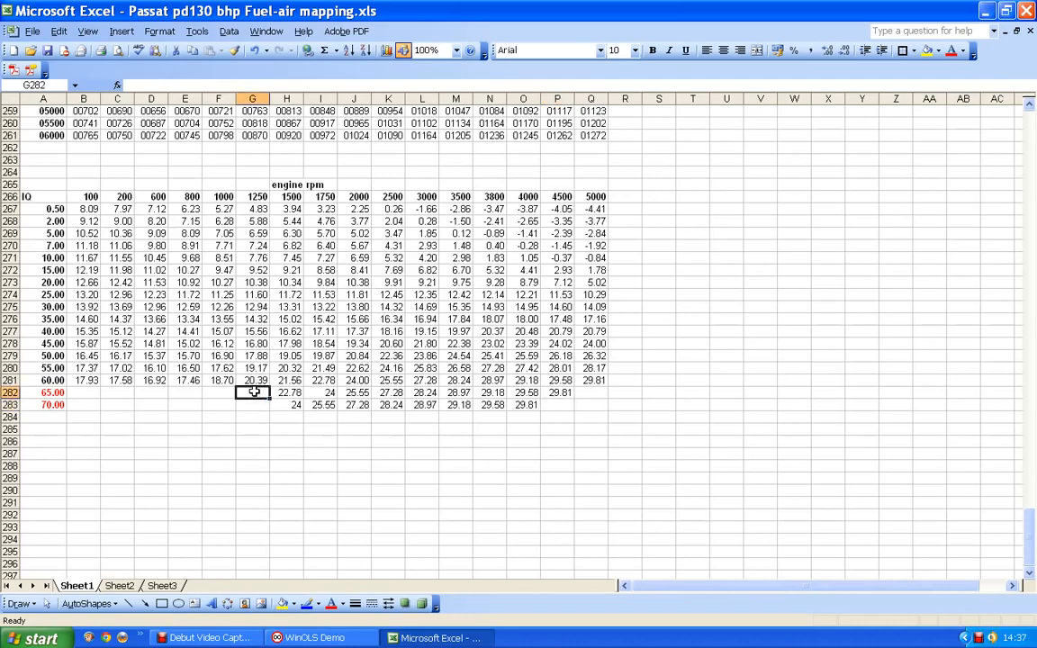
{"action": "type", "text": "21.5"}
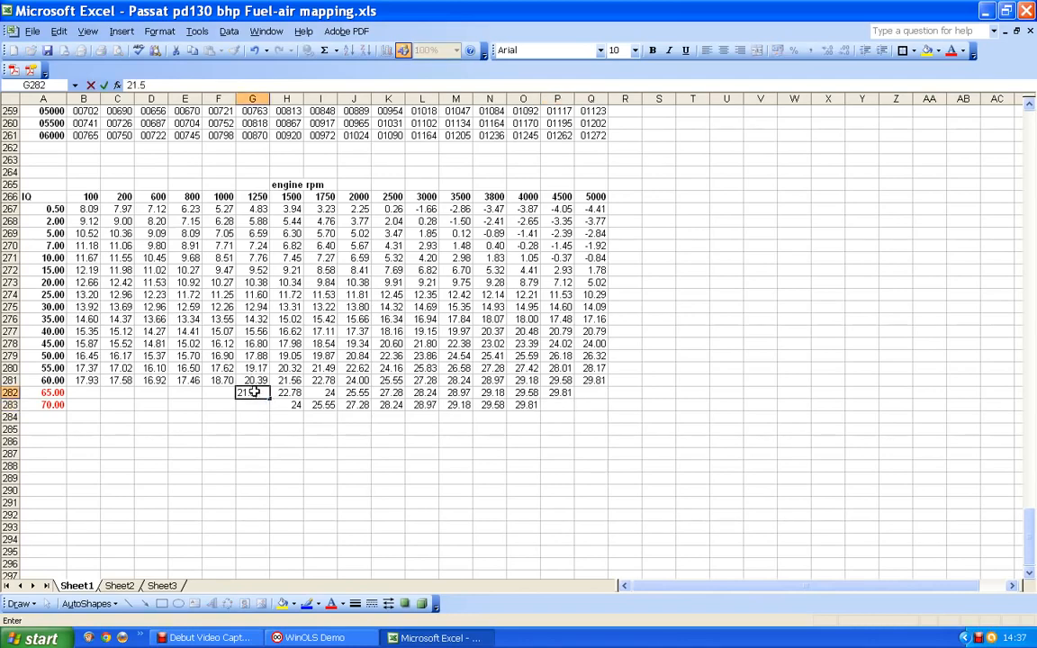
{"action": "type", "text": "6"}
{"action": "left_click", "coordinate": [247, 406]}
{"action": "type", "text": "22.78"}
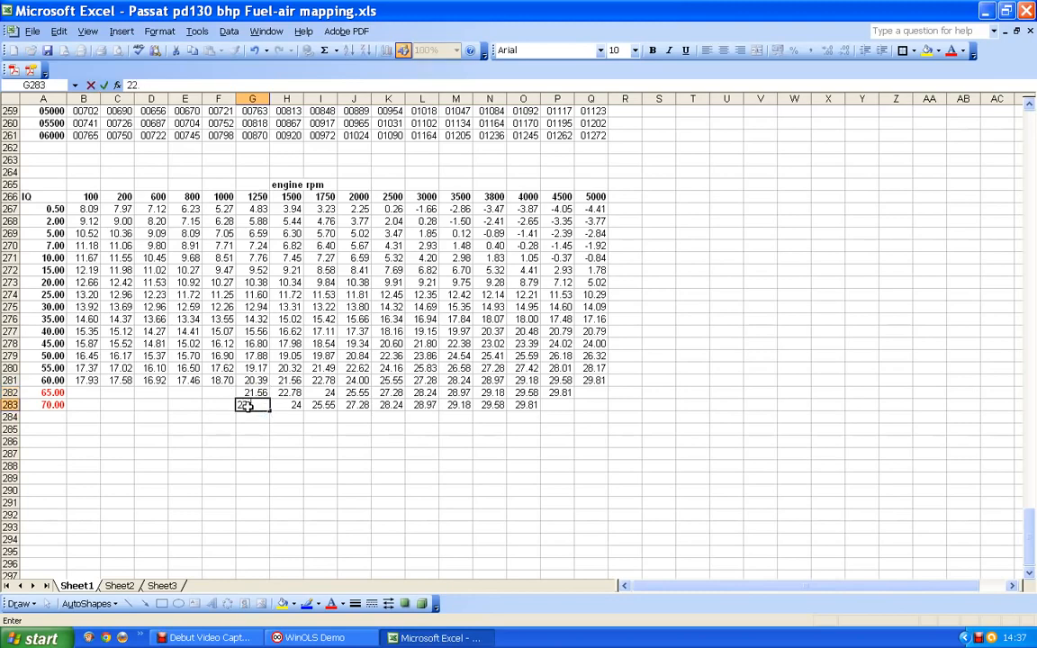
- In the 1000 rpm column, enter 20.39 for IQ 65 in F282 and 21.56 for IQ 70 in F283
{"action": "left_click", "coordinate": [224, 393]}
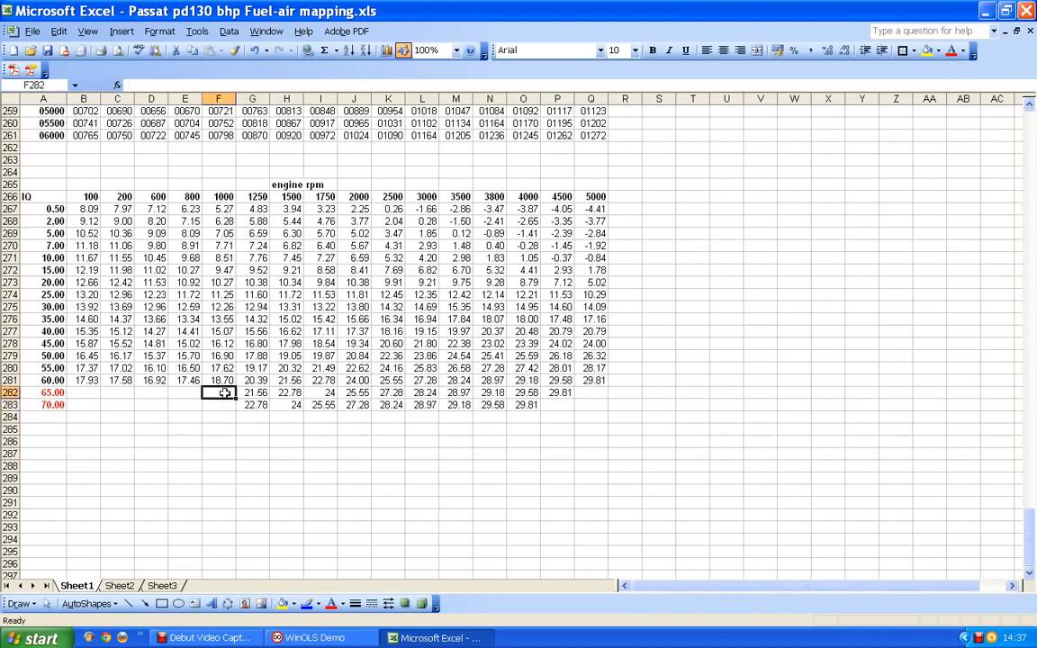
{"action": "type", "text": "20"}
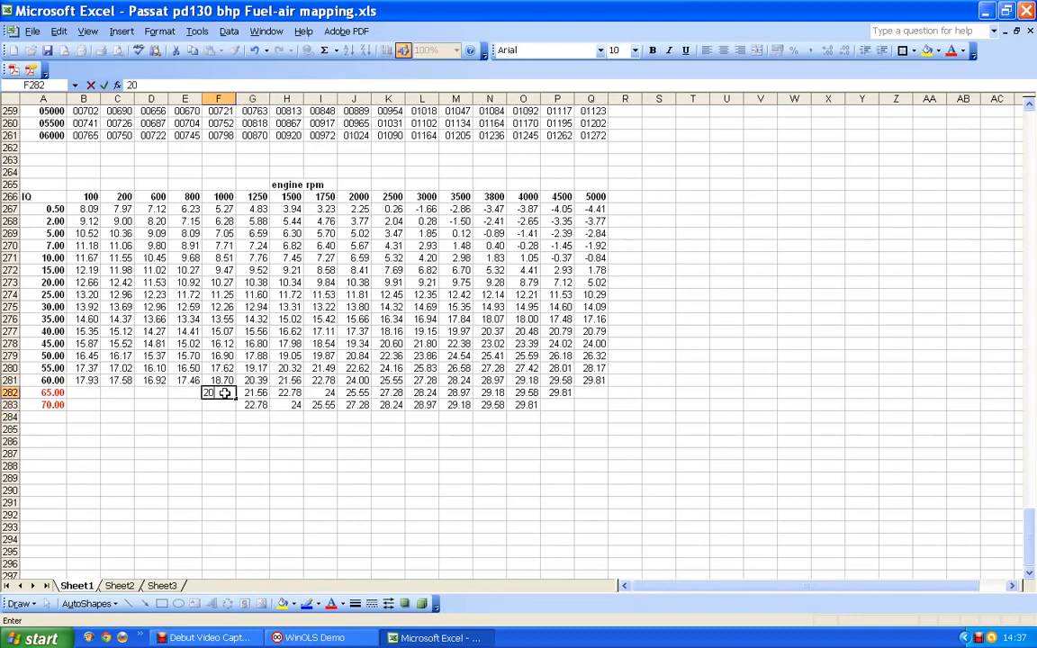
{"action": "type", "text": ".39"}
{"action": "left_click", "coordinate": [222, 407]}
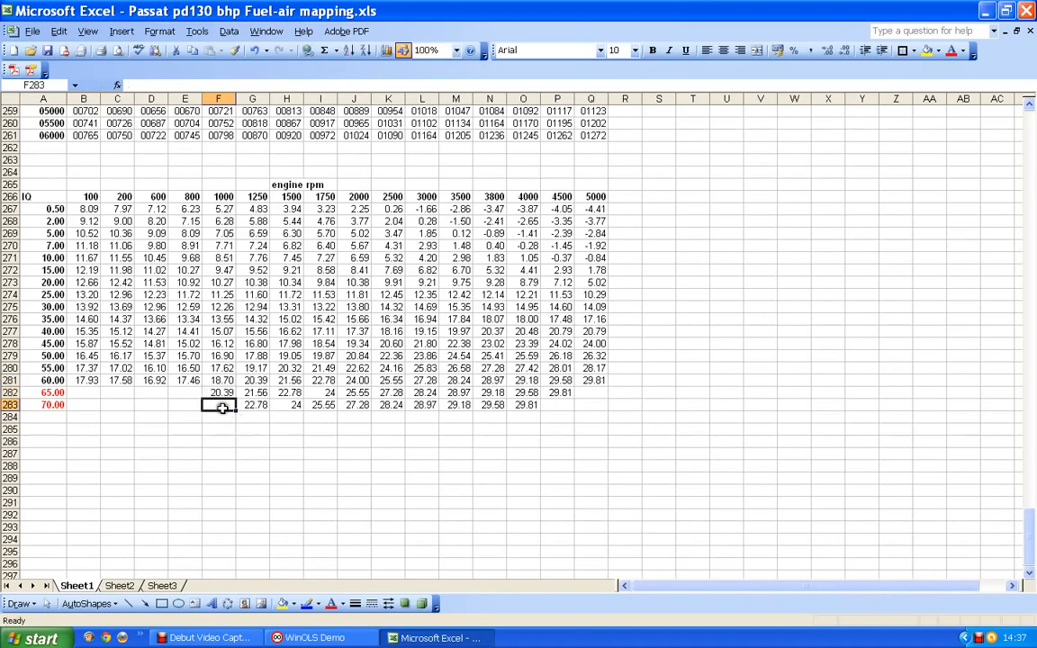
{"action": "type", "text": "21"}
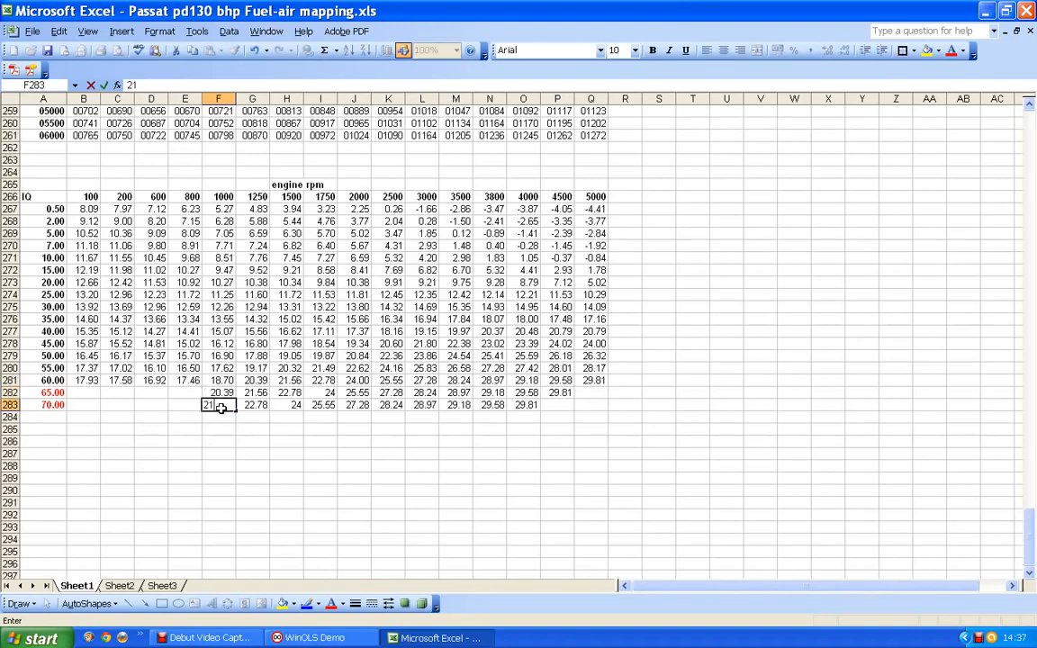
{"action": "type", "text": ".56"}
- In the 800 rpm column, enter 18.7 for IQ 65 in E282 and 20.39 for IQ 70 in E283
{"action": "left_click", "coordinate": [177, 390]}
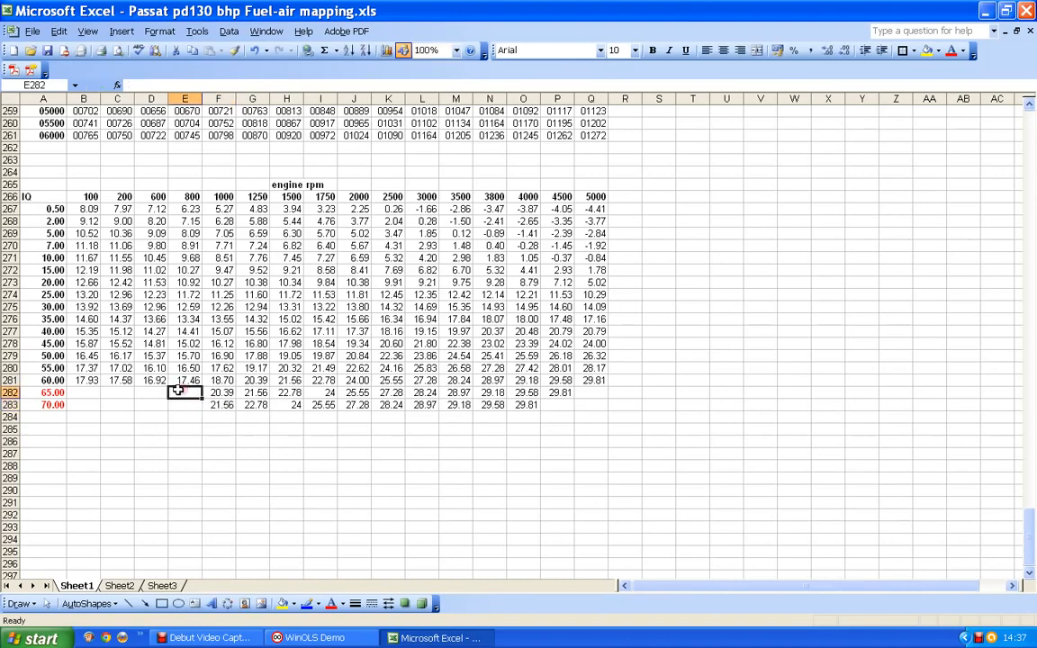
{"action": "type", "text": "18"}
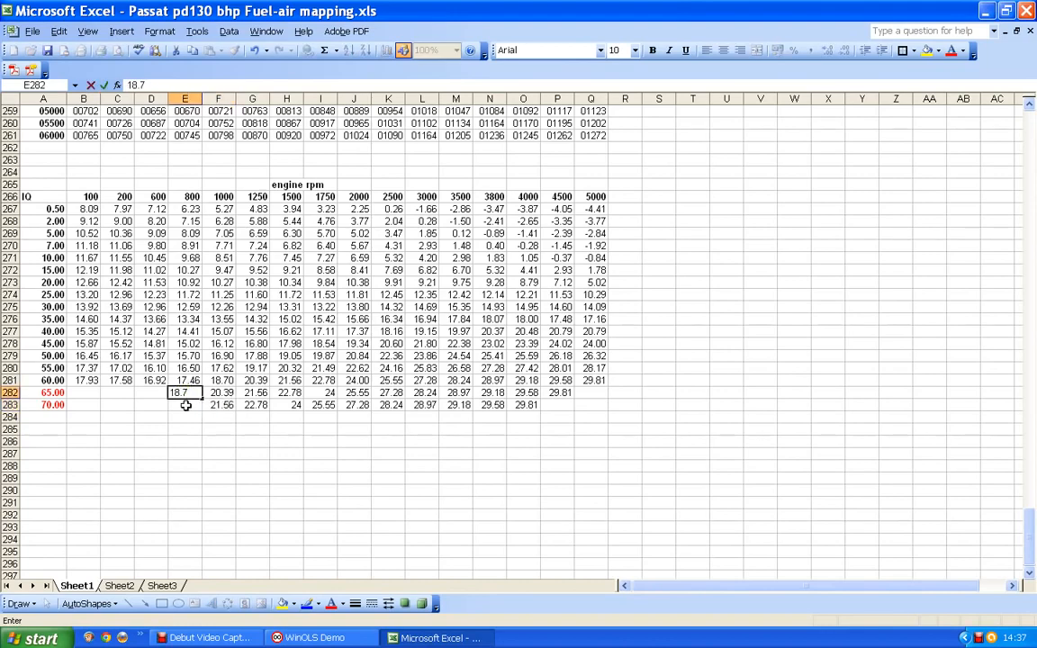
{"action": "type", "text": ".7"}
{"action": "left_click", "coordinate": [186, 406]}
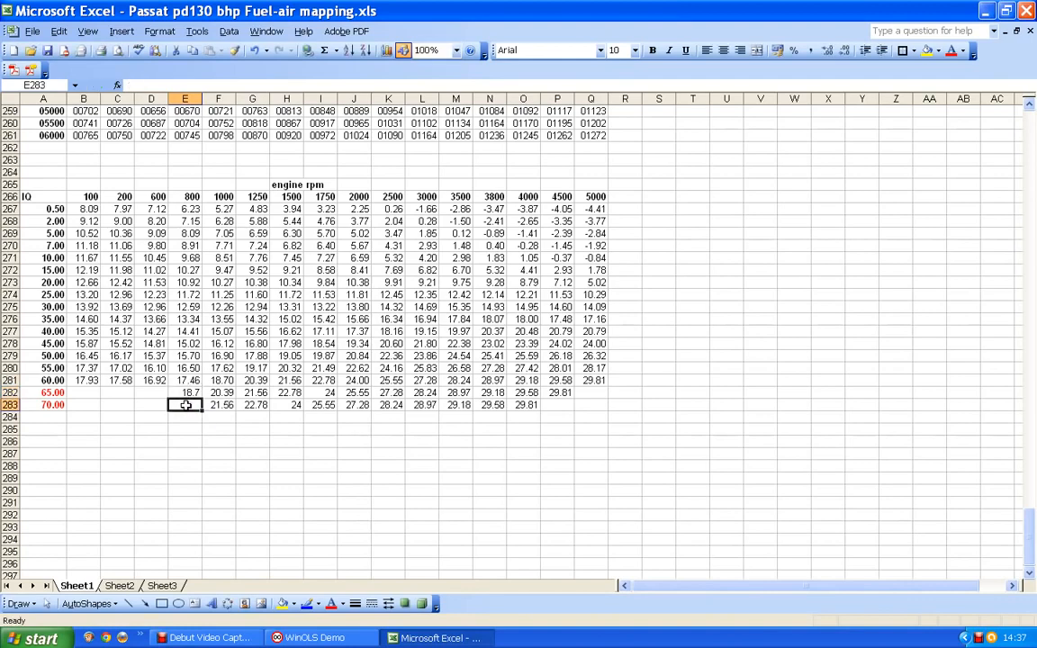
{"action": "type", "text": "2"}
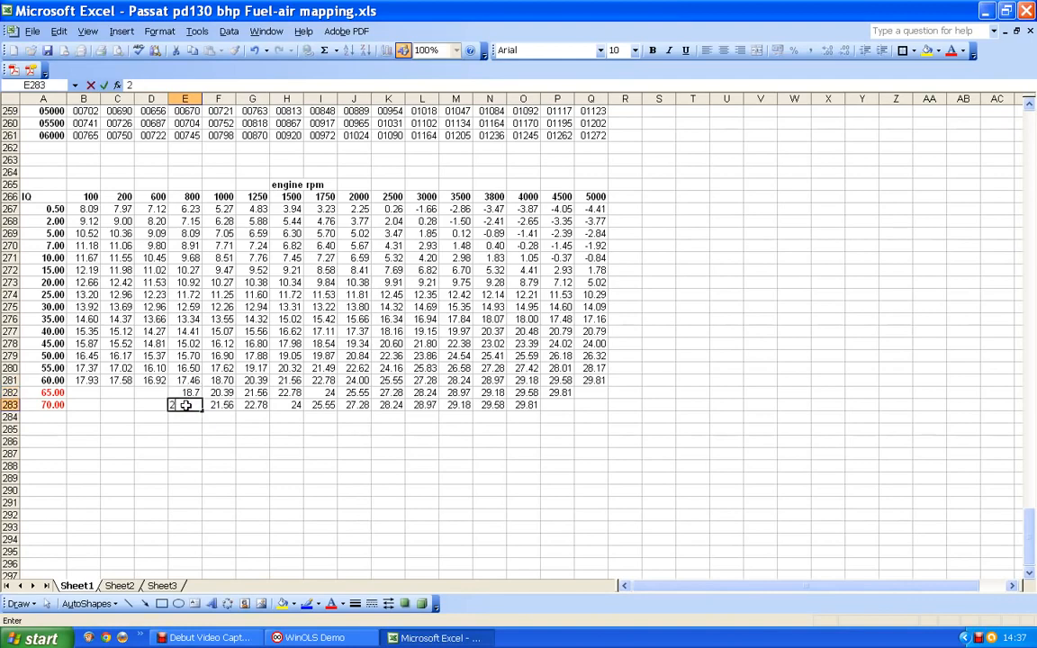
{"action": "type", "text": "0.3"}
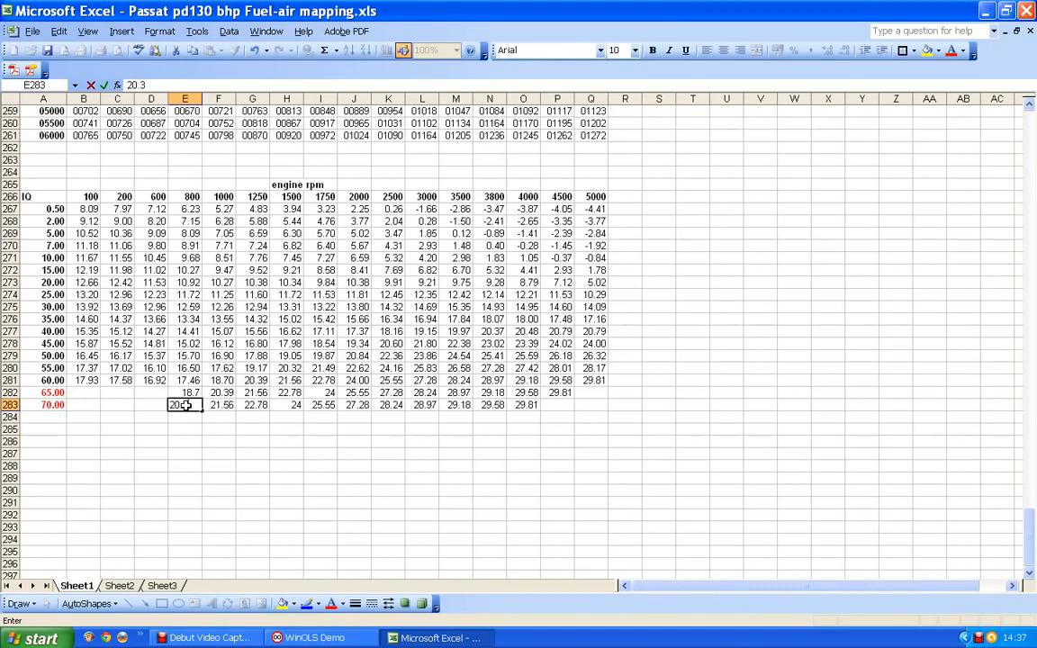
{"action": "type", "text": "9"}
- In the 600 rpm column, enter 17.46 for IQ 65 in D282 and 18.7 for IQ 70 in D283
{"action": "left_click", "coordinate": [150, 393]}
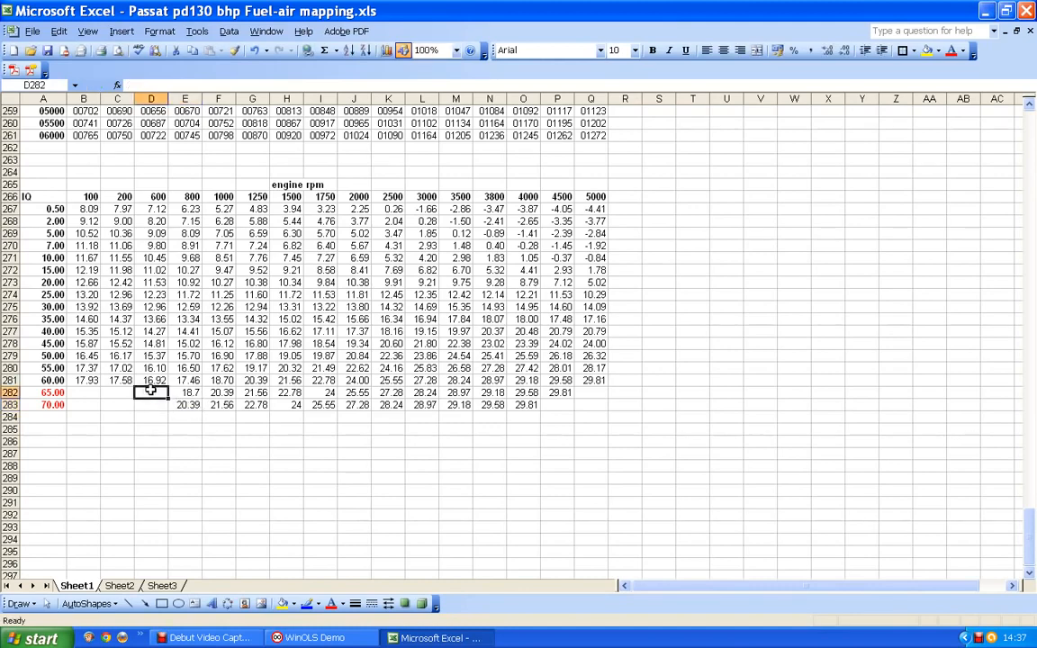
{"action": "type", "text": "17."}
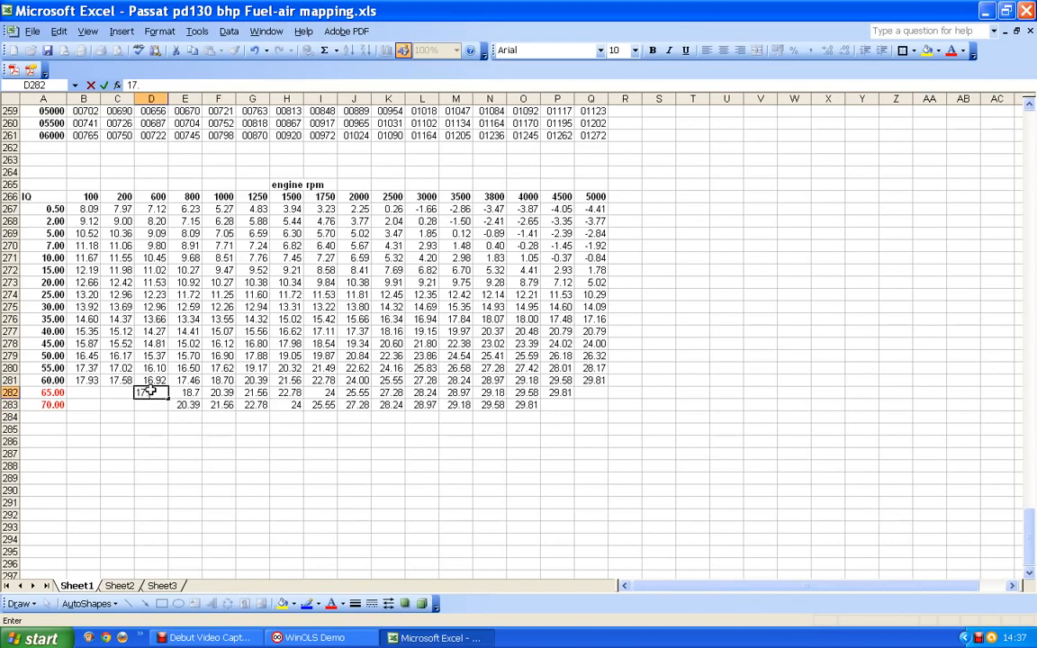
{"action": "type", "text": "46"}
{"action": "key", "text": "Return"}
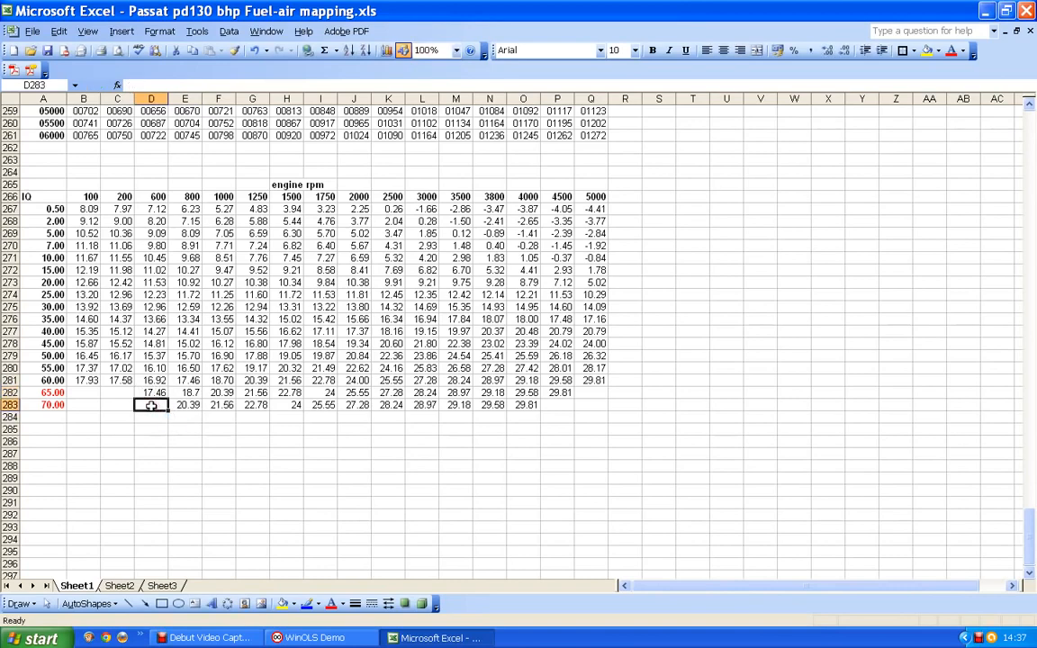
{"action": "type", "text": "18.7"}
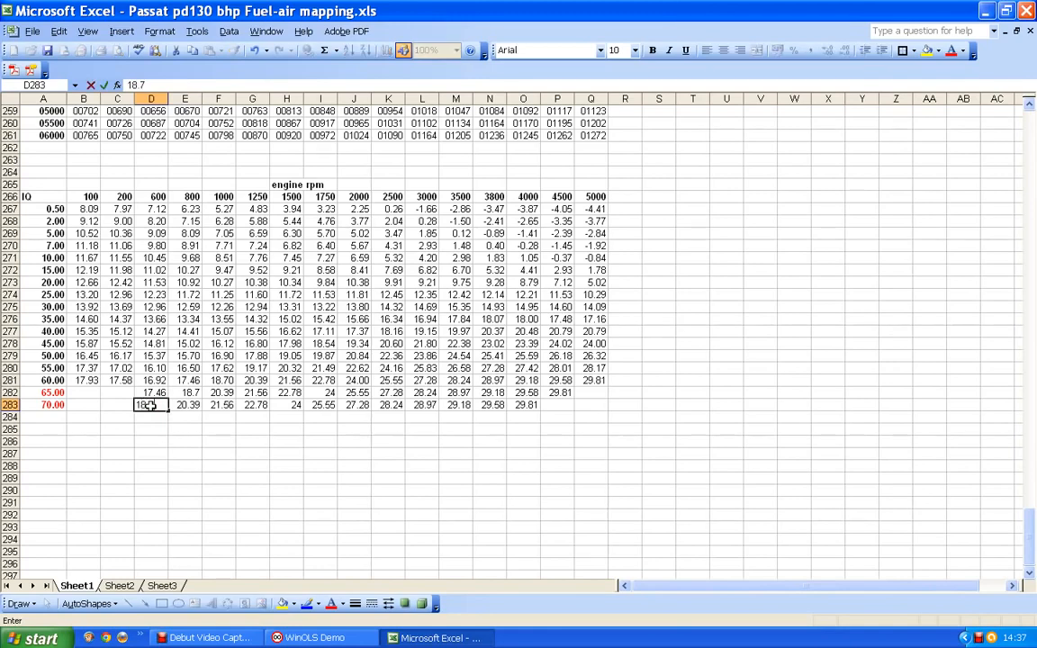
- In the 200 rpm column, enter 16.92 for IQ 65 in C282 and 17.46 for IQ 70 in C283
{"action": "left_click", "coordinate": [115, 391]}
{"action": "type", "text": "1"}
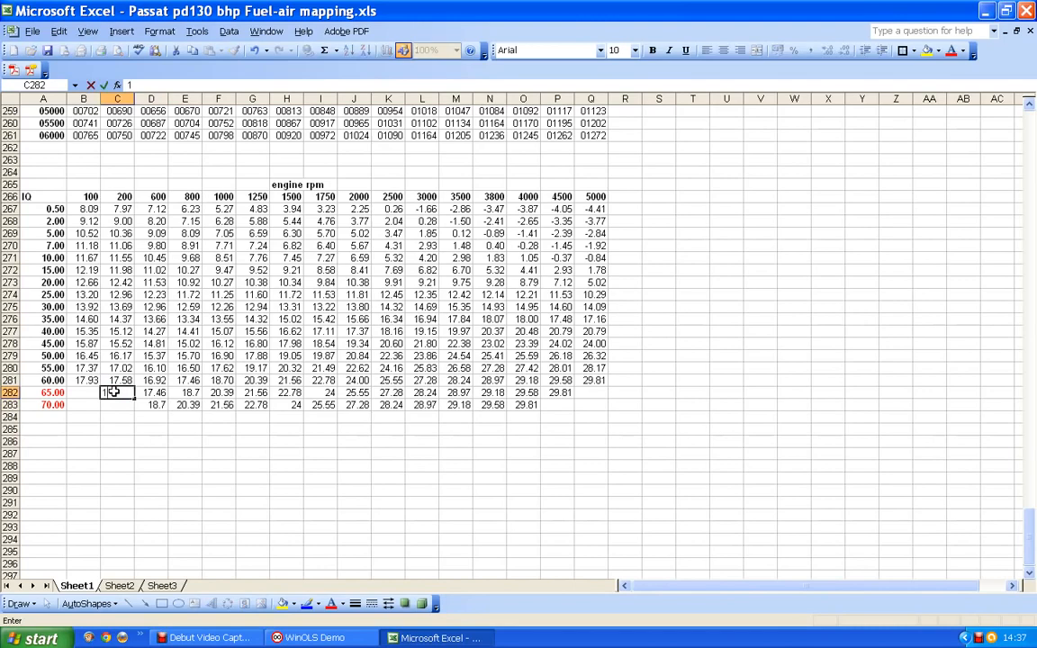
{"action": "type", "text": "6.92"}
{"action": "left_click", "coordinate": [126, 406]}
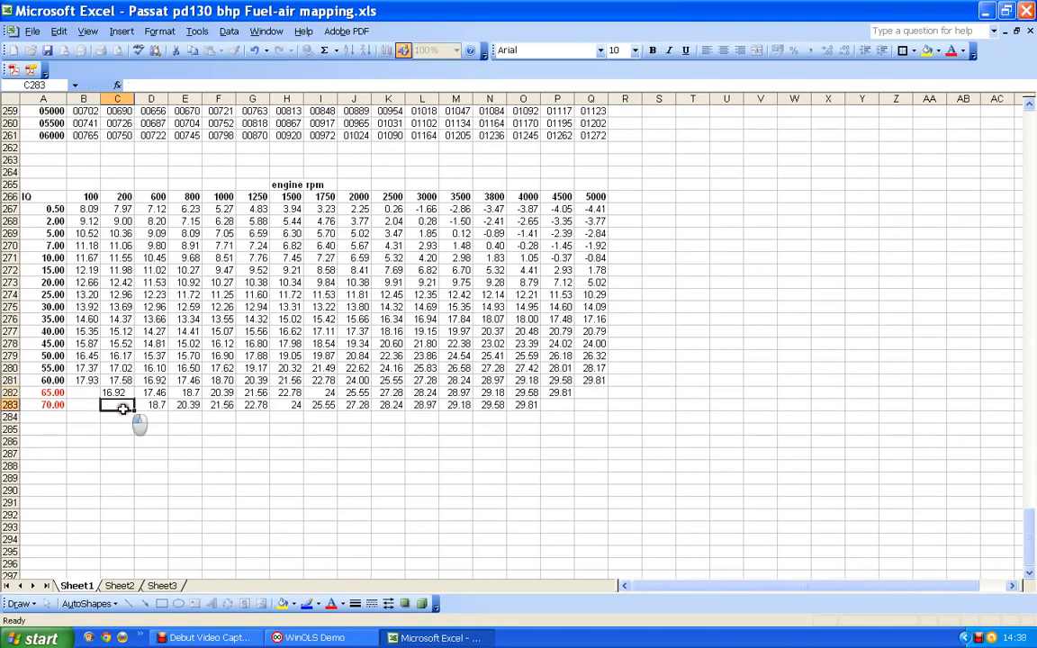
{"action": "type", "text": "17.46"}
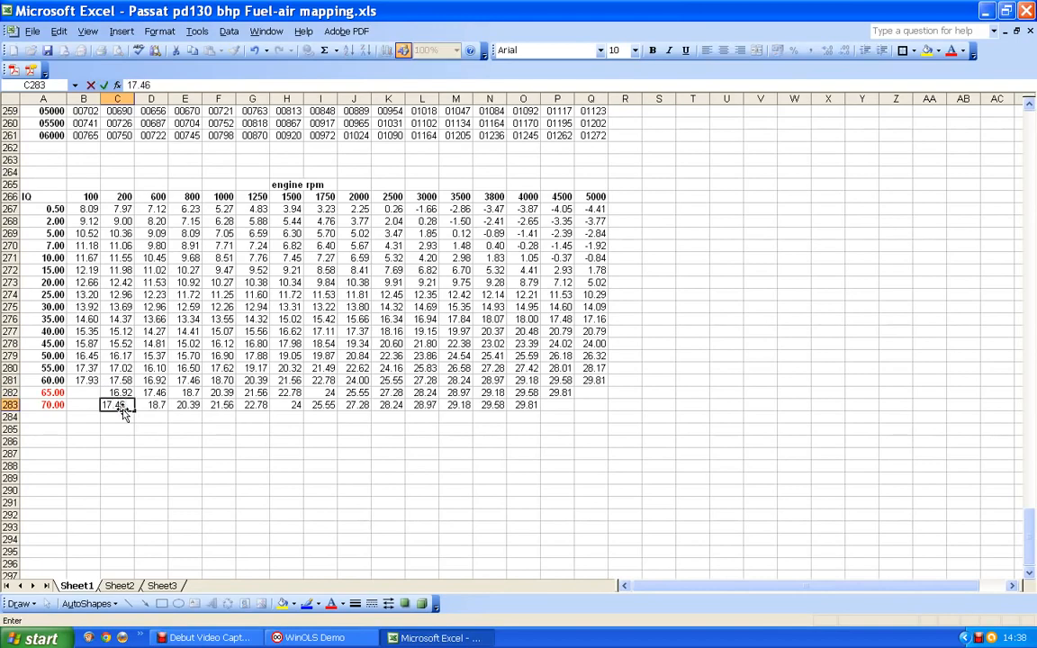
- In the 100 rpm column, enter 17.58 for IQ 65 in B282 and 16.92 for IQ 70 in B283
{"action": "left_click", "coordinate": [79, 392]}
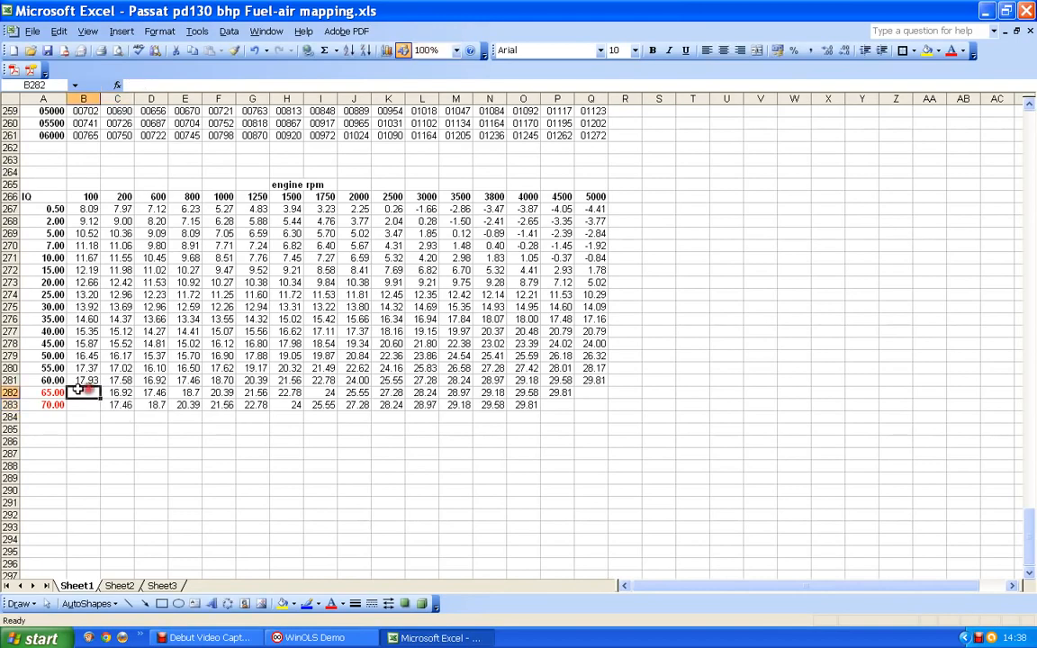
{"action": "type", "text": "17"}
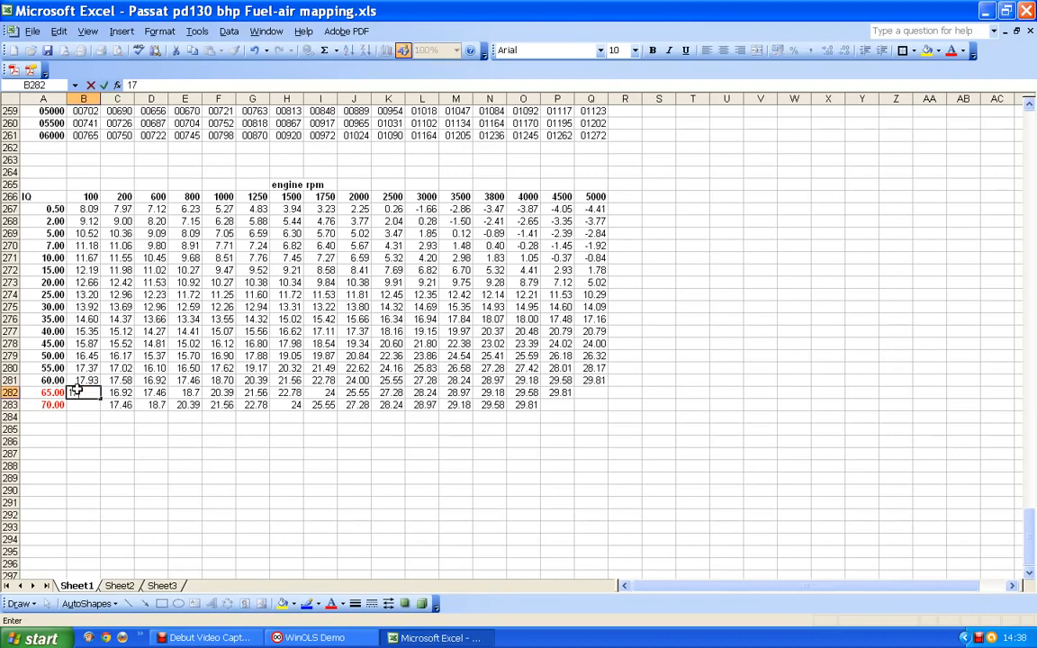
{"action": "type", "text": ".58"}
{"action": "left_click", "coordinate": [77, 406]}
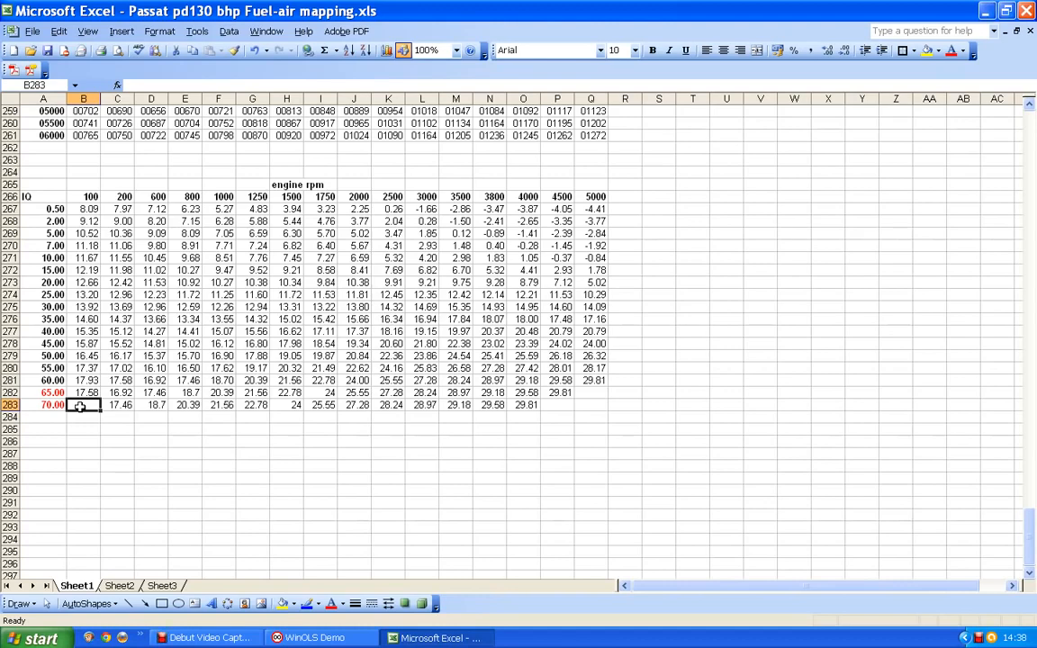
{"action": "type", "text": "16"}
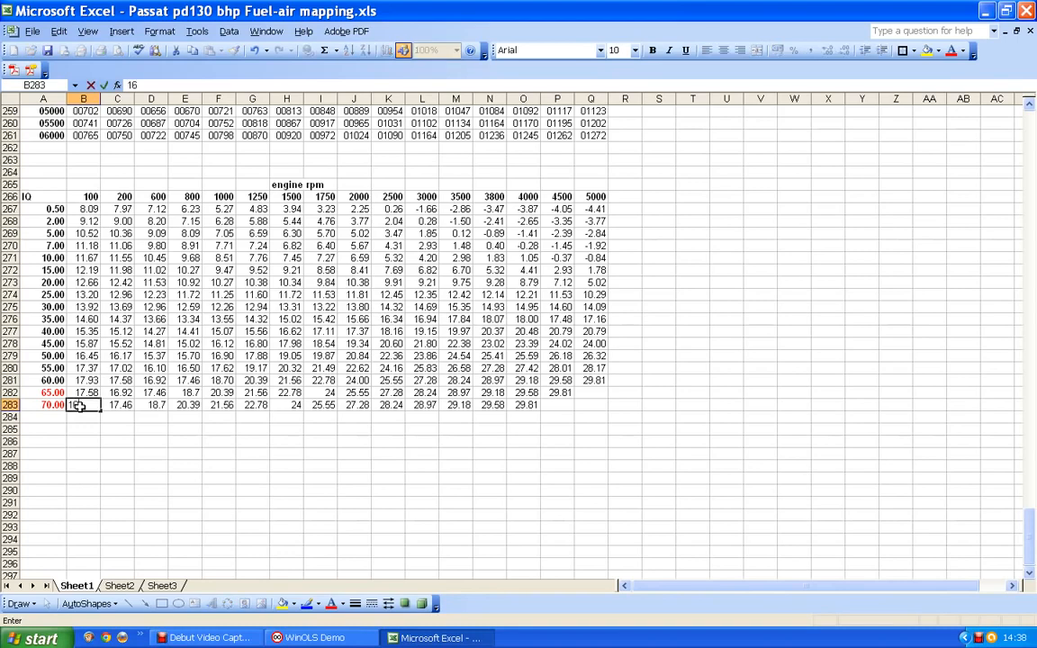
{"action": "type", "text": ".92"}
{"action": "left_click", "coordinate": [97, 442]}
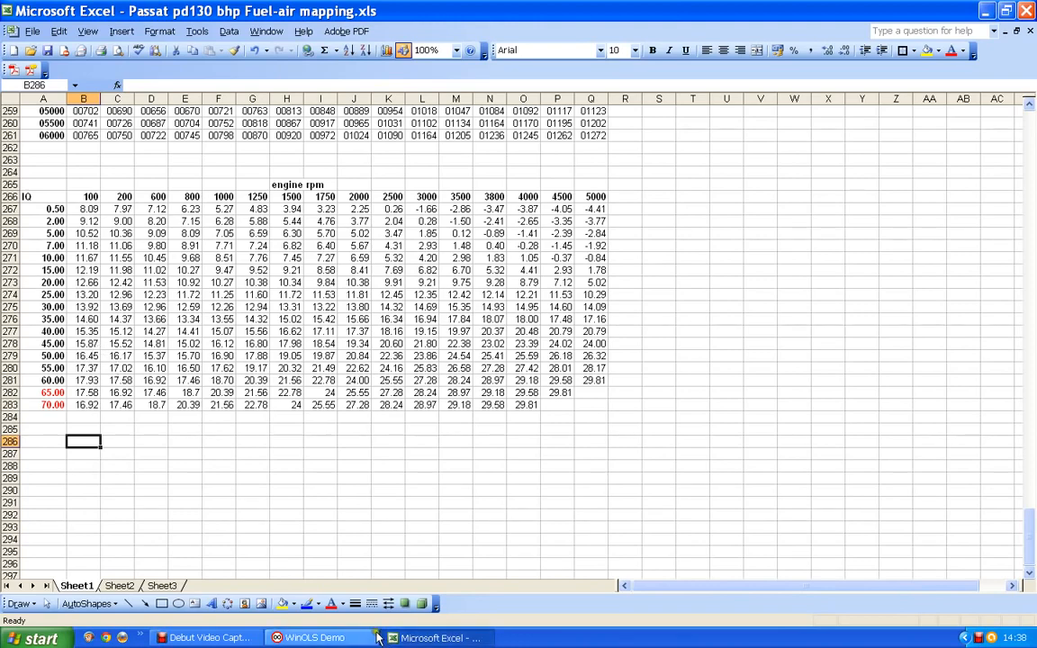
{"action": "left_click", "coordinate": [219, 640]}
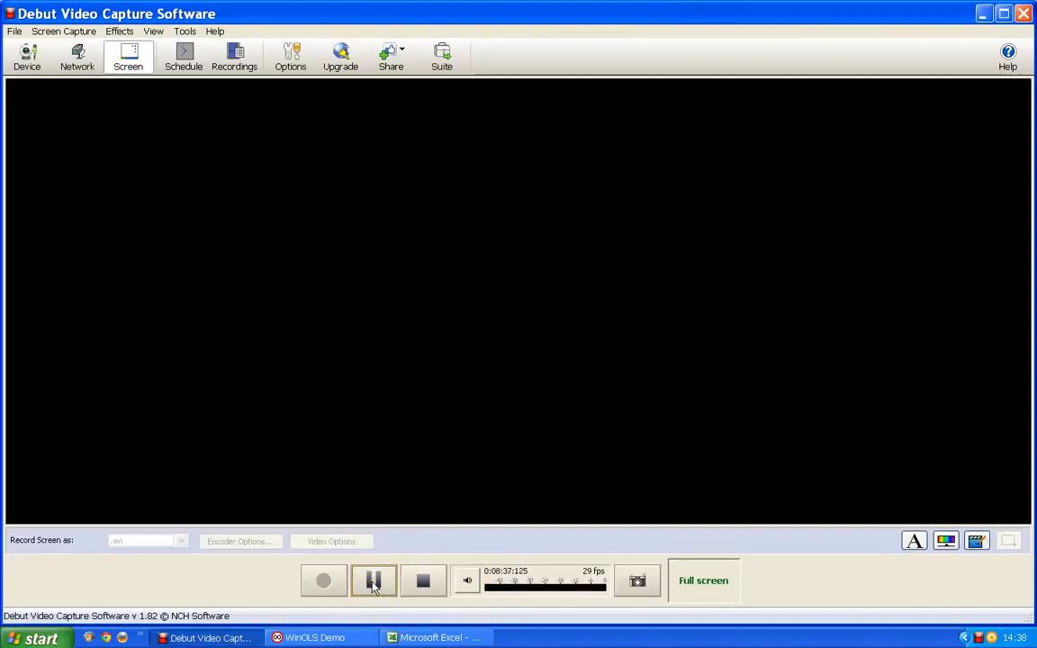
{"action": "left_click", "coordinate": [451, 638]}
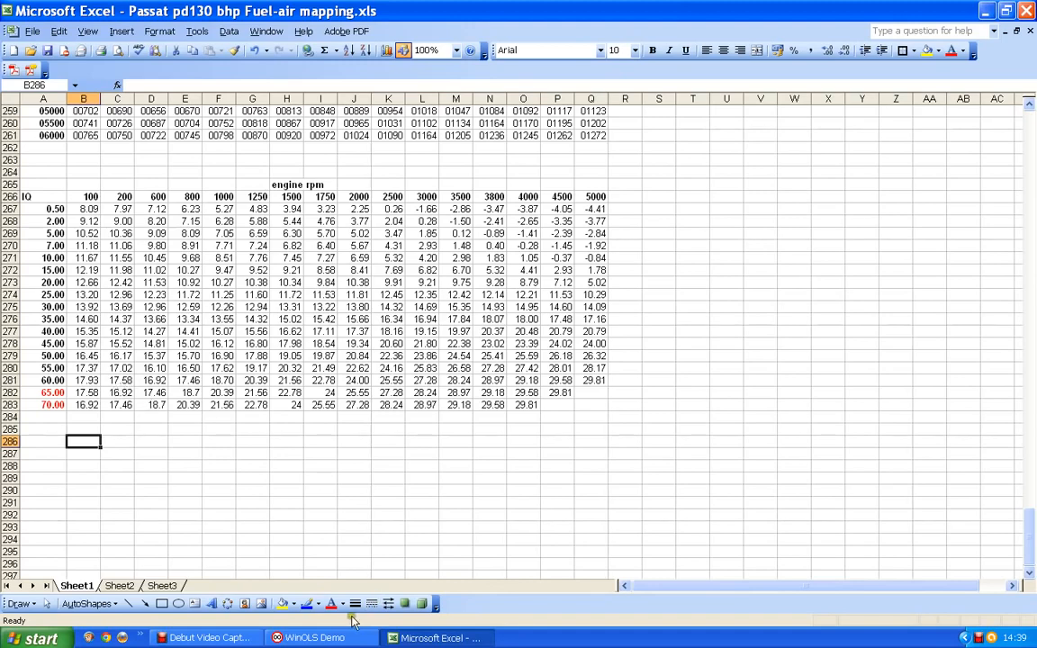
{"action": "left_click", "coordinate": [231, 638]}
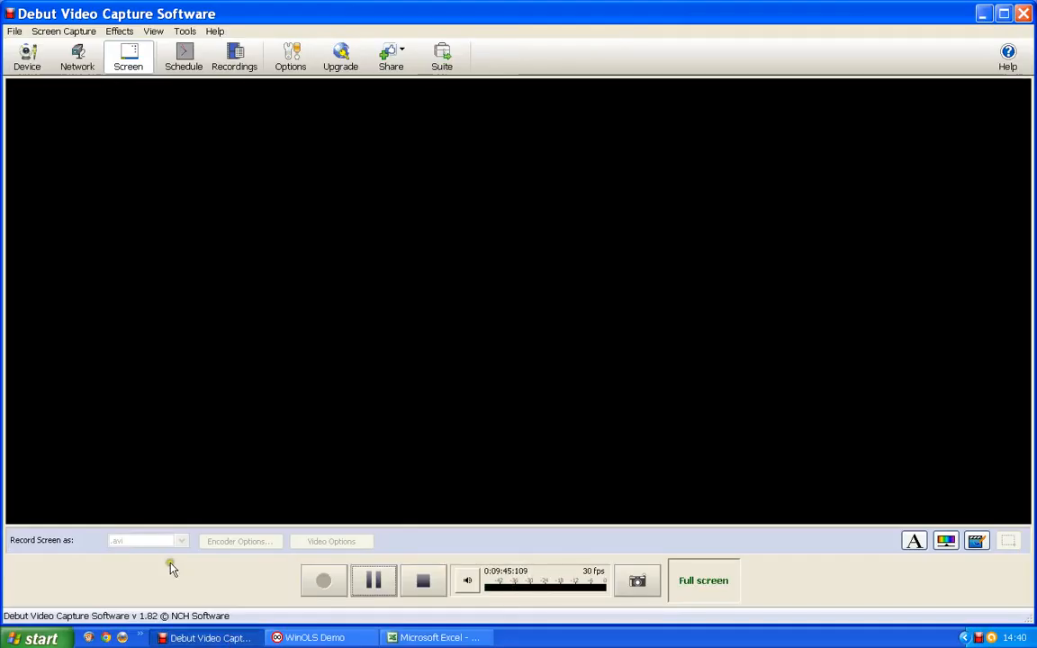
{"action": "left_click", "coordinate": [19, 32]}
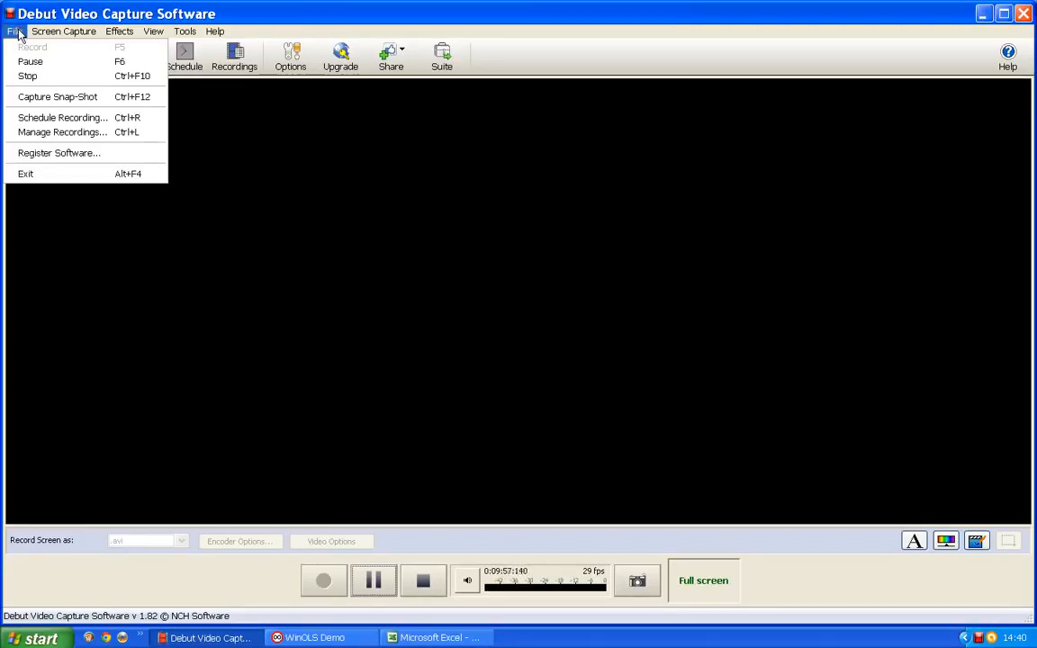
{"action": "left_click", "coordinate": [17, 33]}
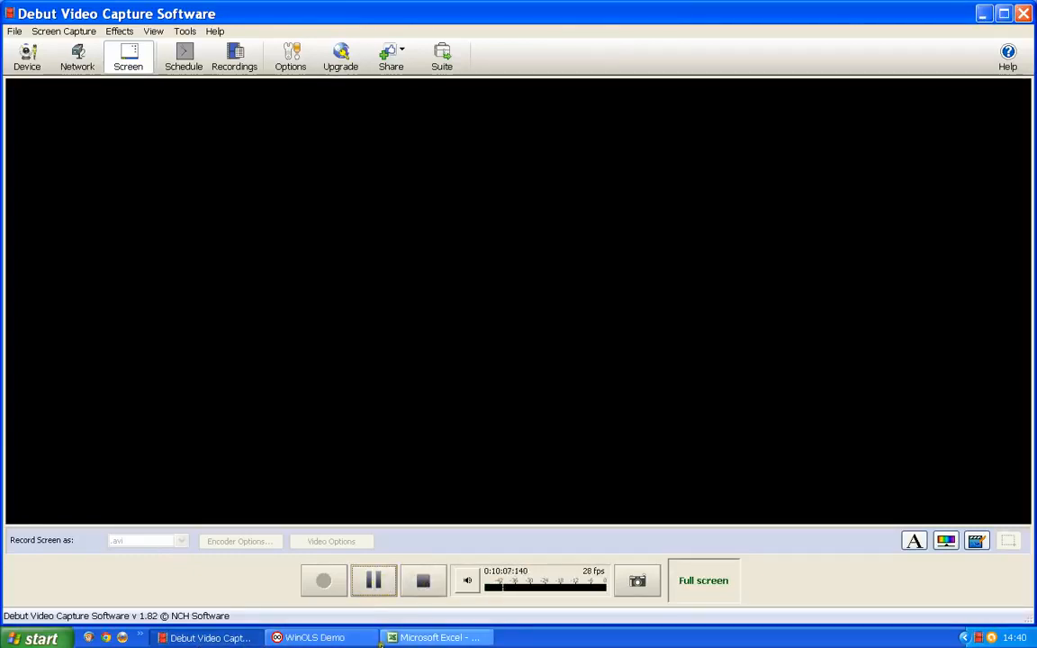
{"action": "left_click", "coordinate": [422, 639]}
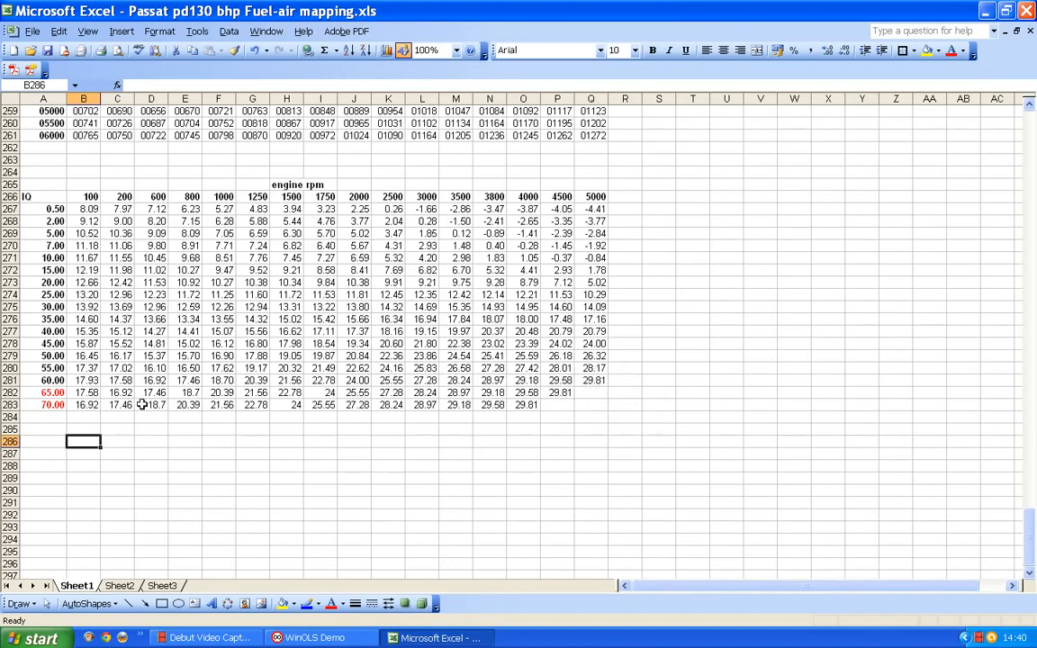
- Format the IQ 65 and 70 values in B282:Q283 with the Number category
{"action": "left_click_drag", "start_coordinate": [88, 393], "coordinate": [585, 398]}
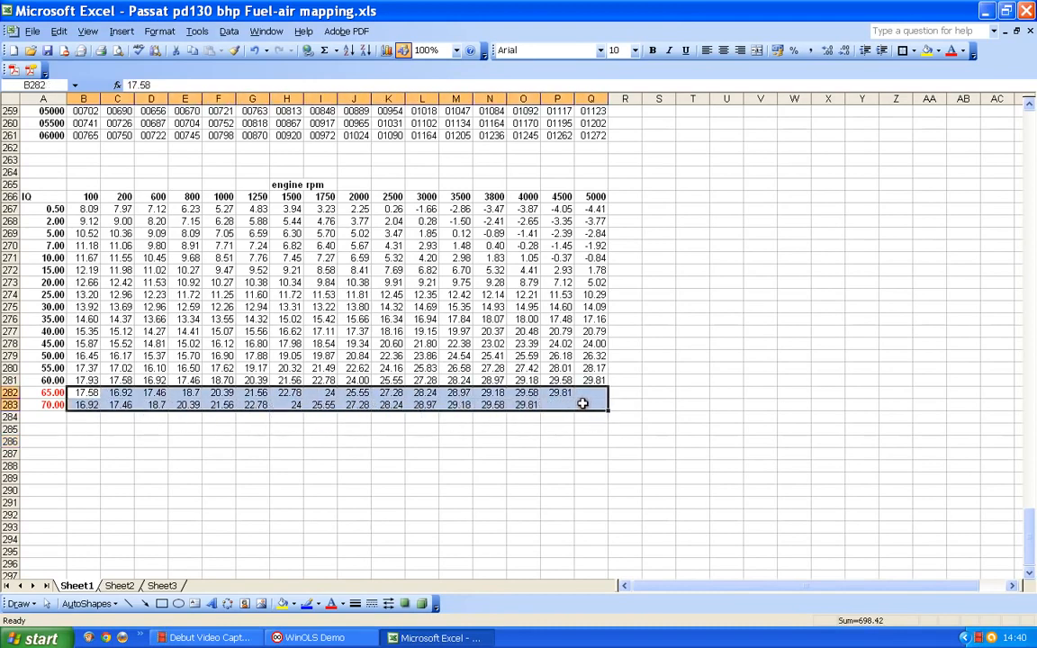
{"action": "left_click", "coordinate": [162, 31]}
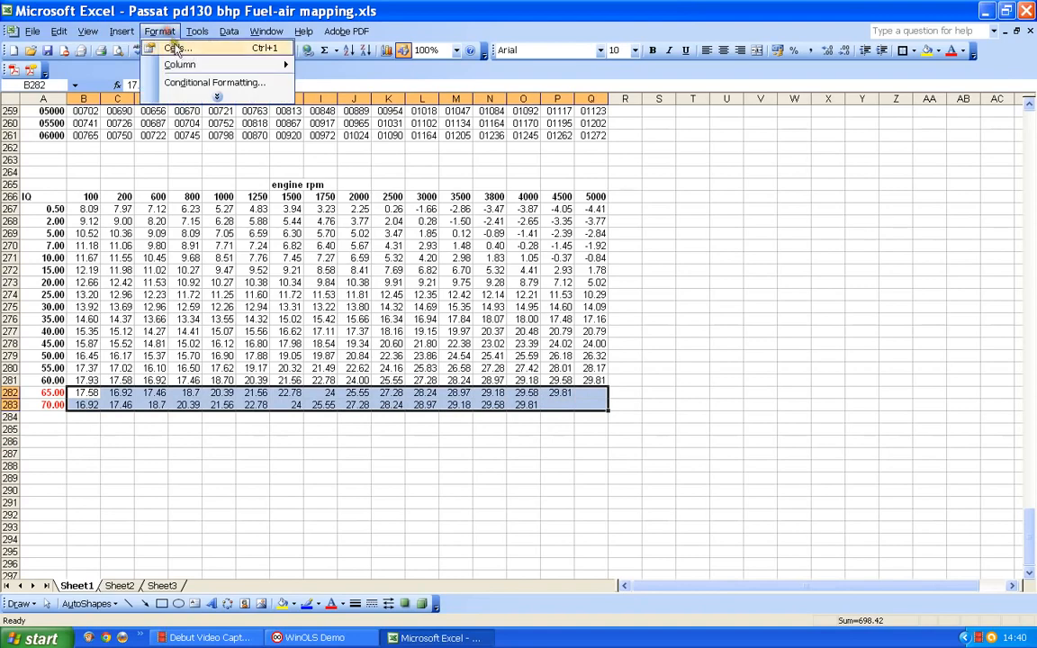
{"action": "left_click", "coordinate": [167, 47]}
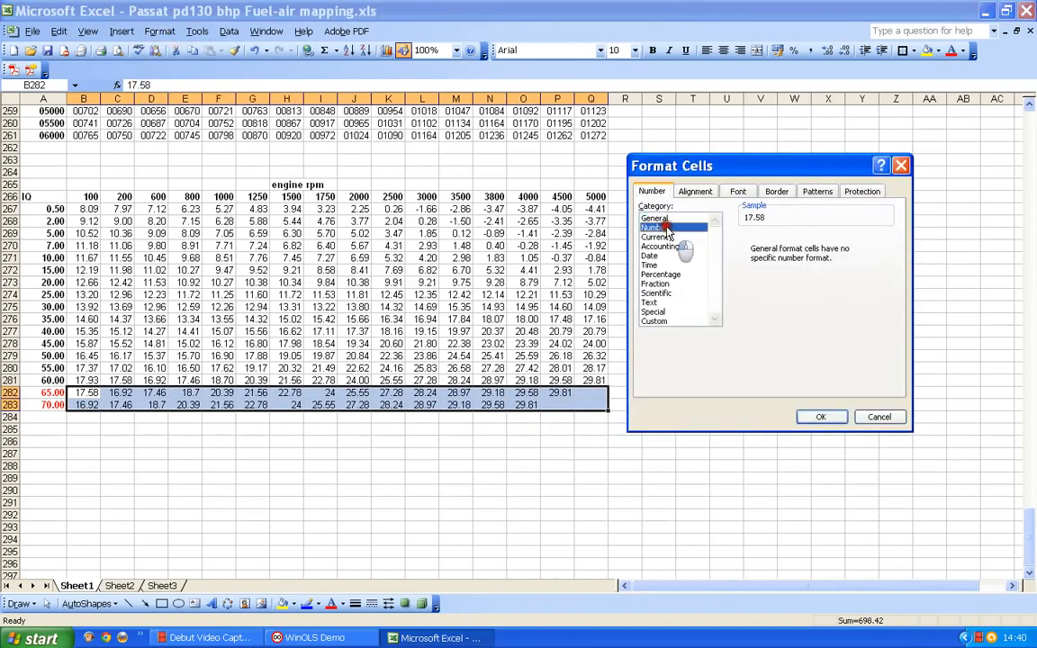
{"action": "left_click", "coordinate": [654, 228]}
{"action": "left_click", "coordinate": [821, 417]}
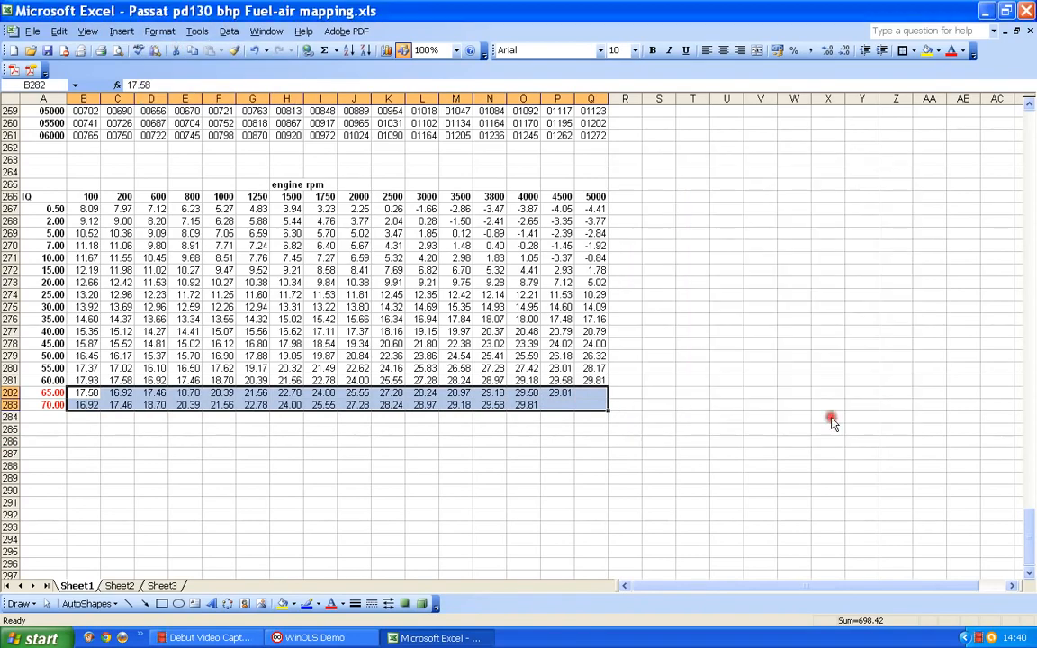
{"action": "left_click", "coordinate": [690, 410]}
{"action": "left_click", "coordinate": [689, 343]}
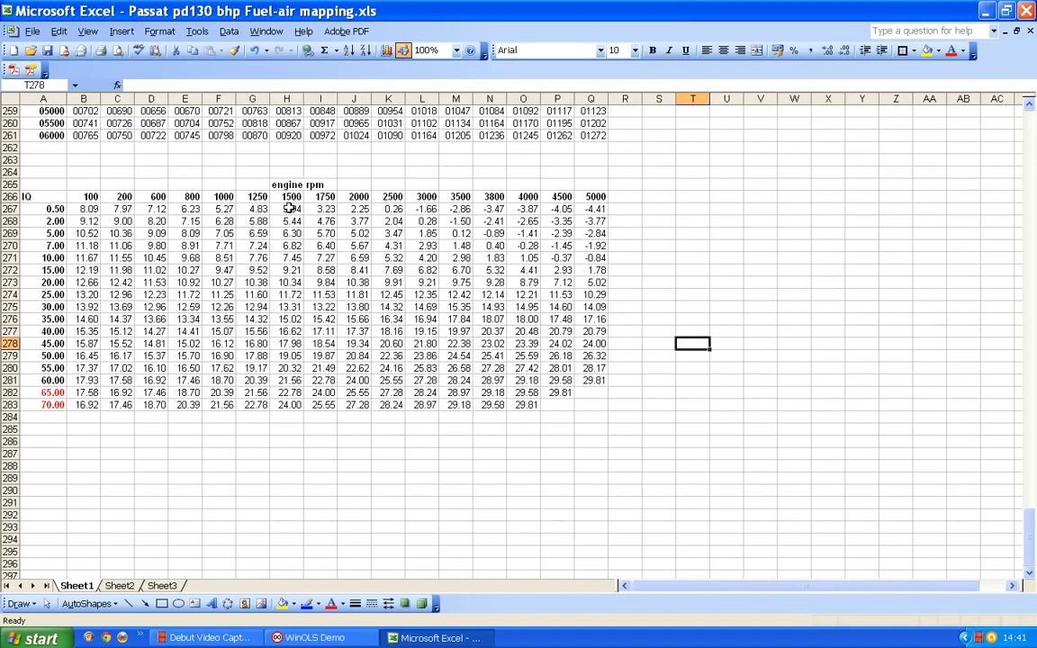
- Start an XY (Scatter) chart with data points connected by smoothed lines from the 1500 rpm values in H267:H283
{"action": "left_click_drag", "start_coordinate": [290, 209], "coordinate": [285, 397]}
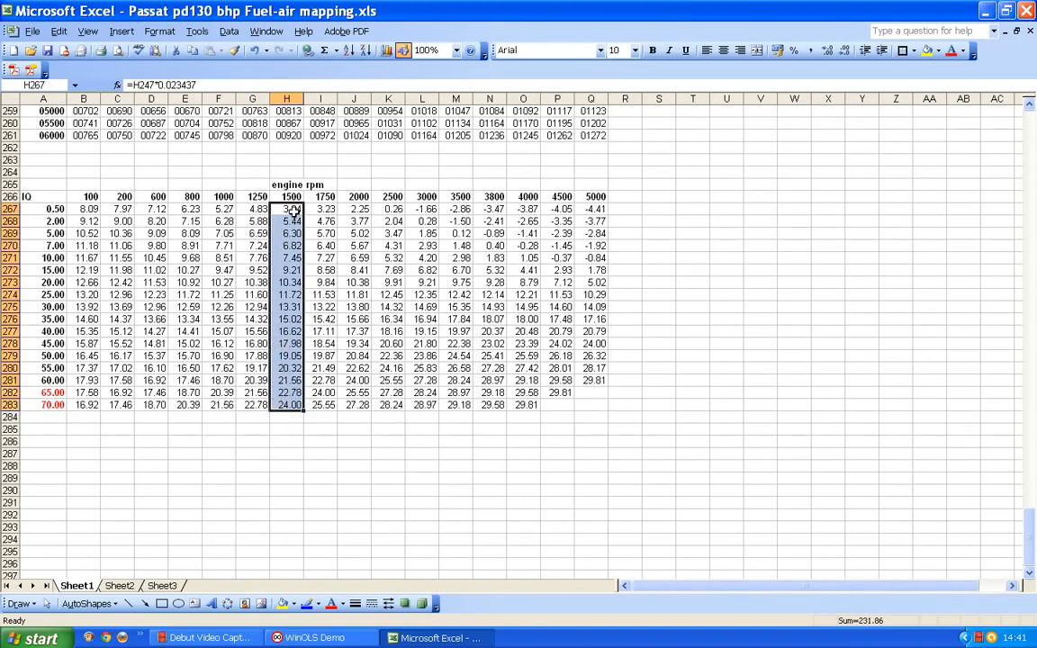
{"action": "left_click", "coordinate": [387, 51]}
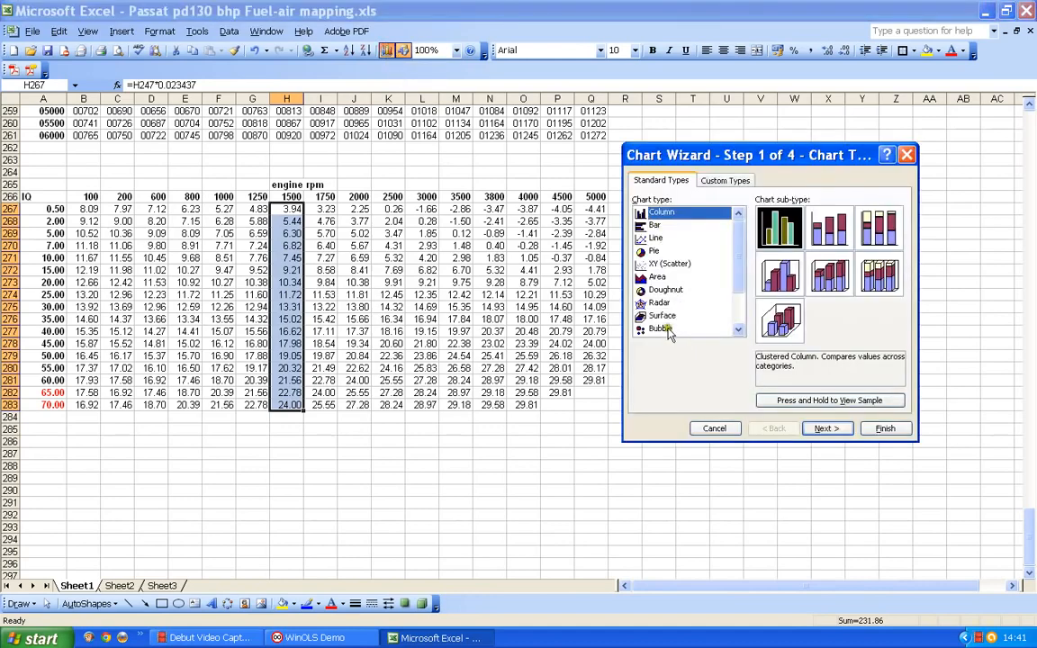
{"action": "left_click", "coordinate": [648, 267]}
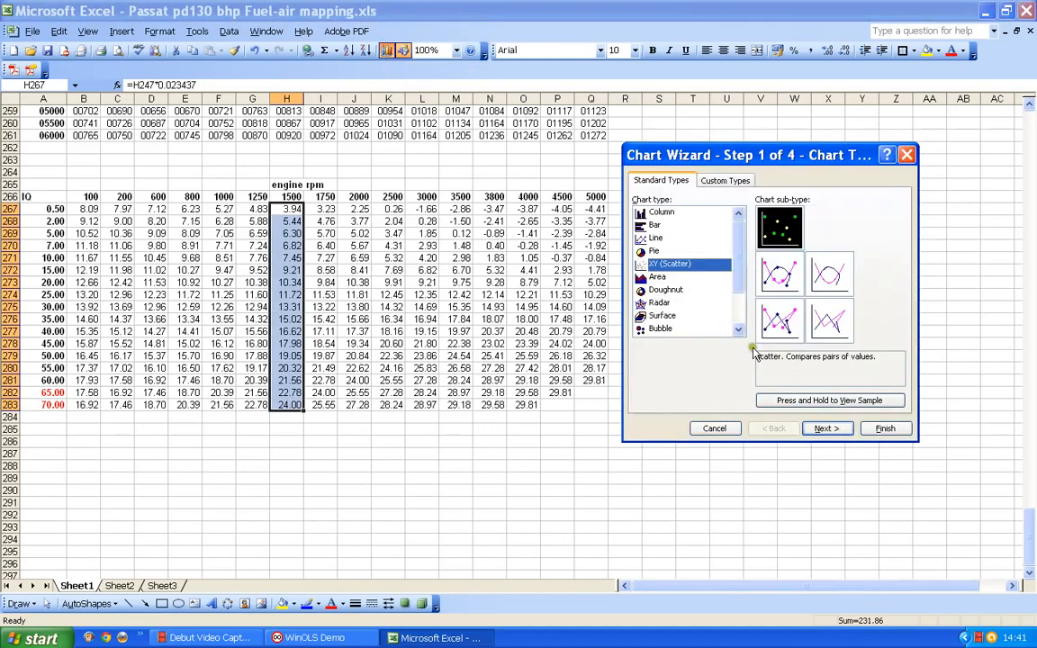
{"action": "left_click", "coordinate": [780, 277]}
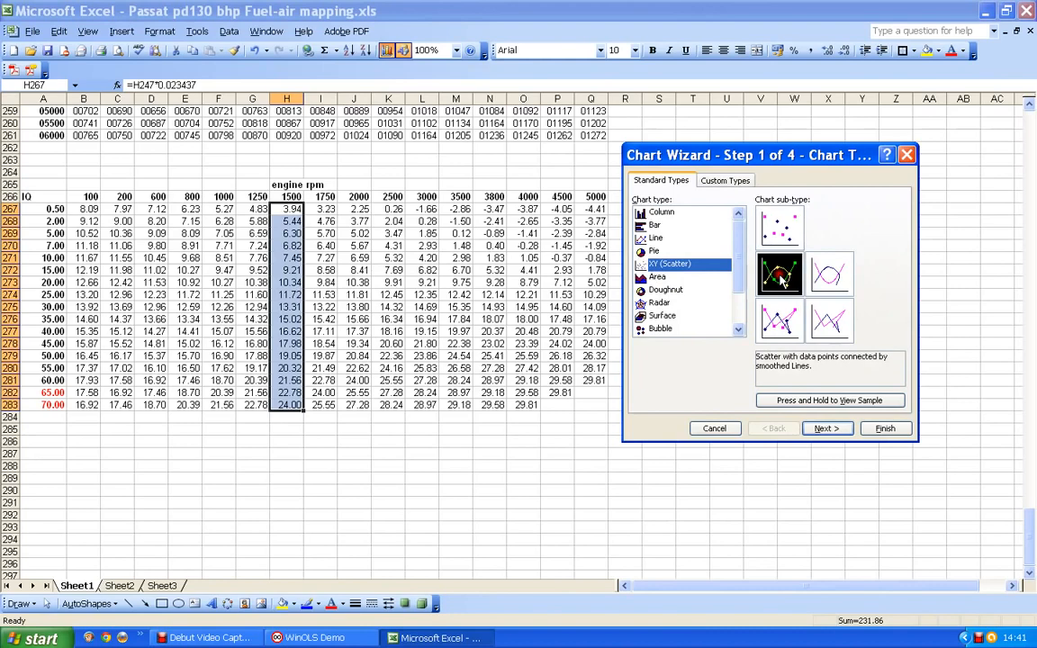
{"action": "left_click", "coordinate": [826, 429]}
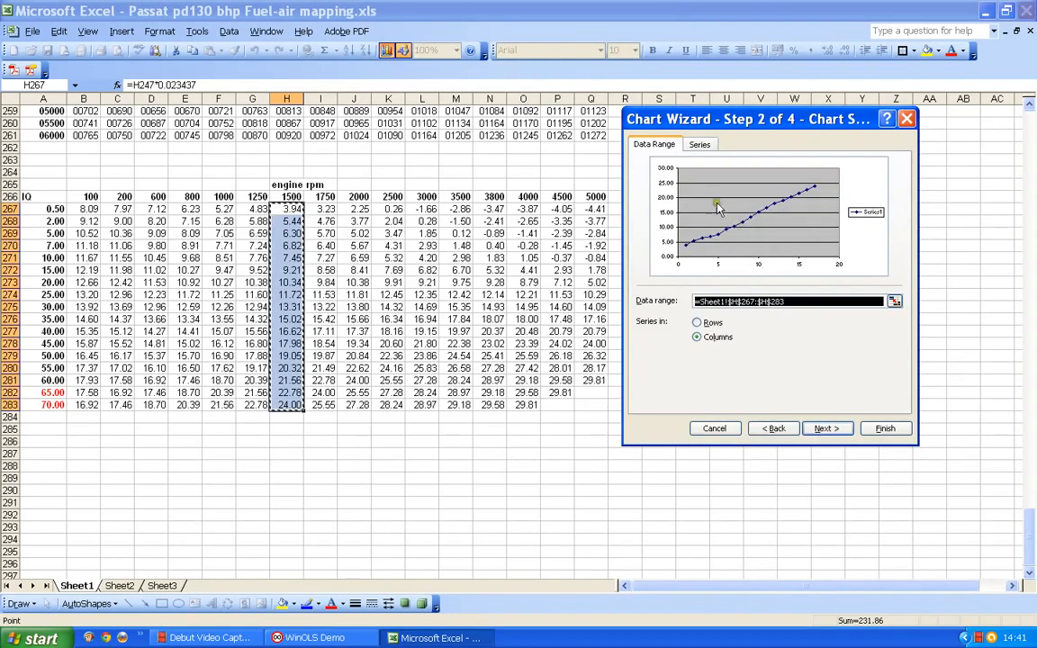
- Name the chart series 1500 and use the IQ values in A267:A283 as its X values
{"action": "left_click", "coordinate": [700, 145]}
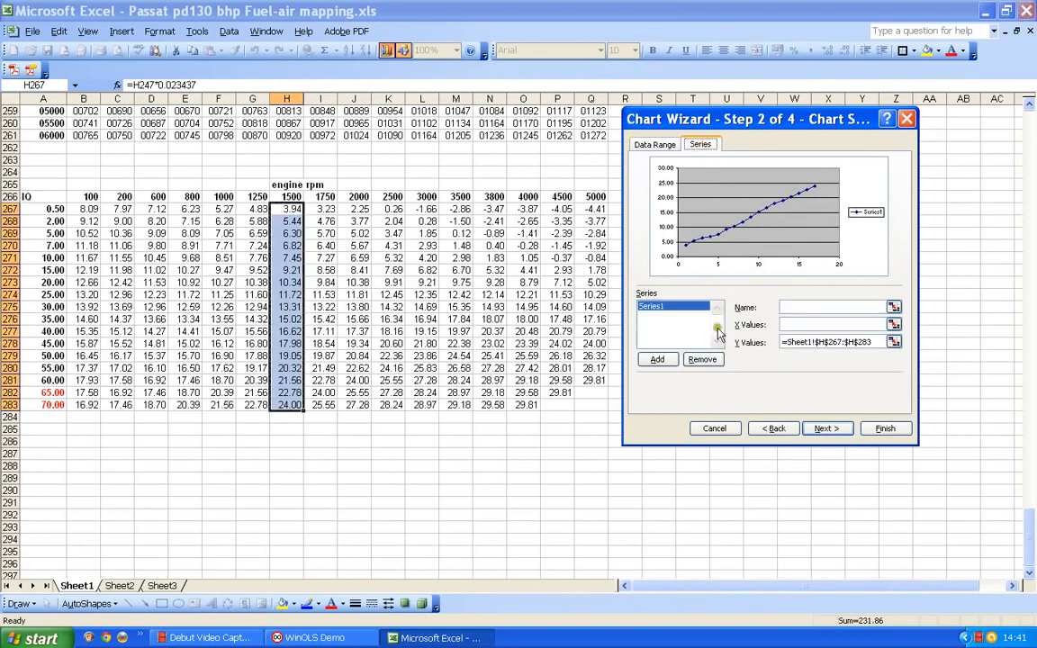
{"action": "left_click", "coordinate": [826, 307]}
{"action": "type", "text": "15"}
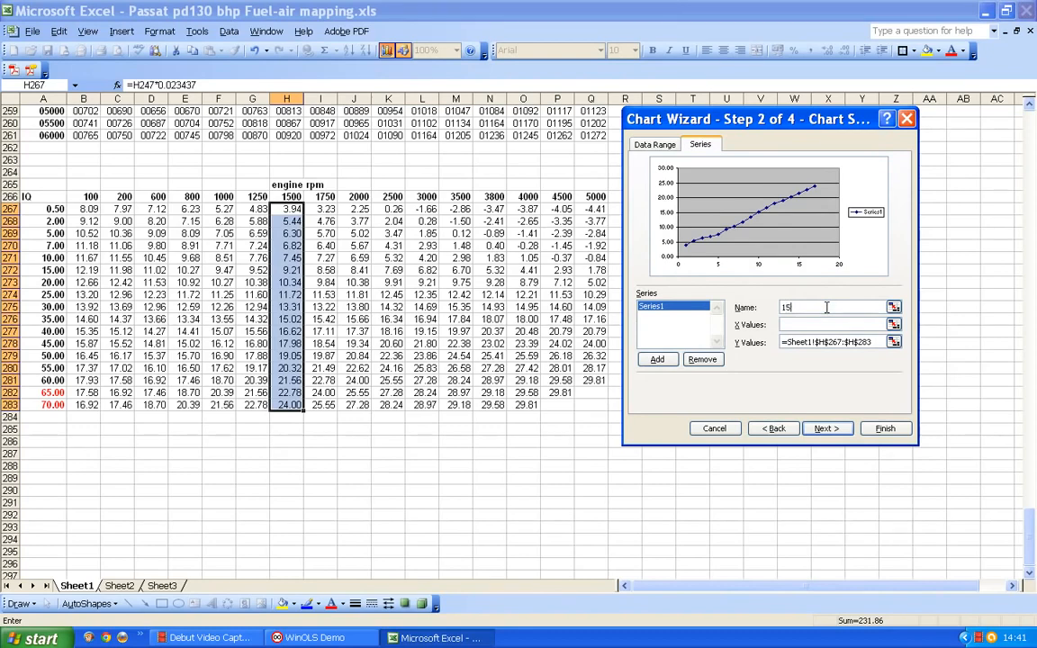
{"action": "type", "text": "00"}
{"action": "left_click", "coordinate": [828, 323]}
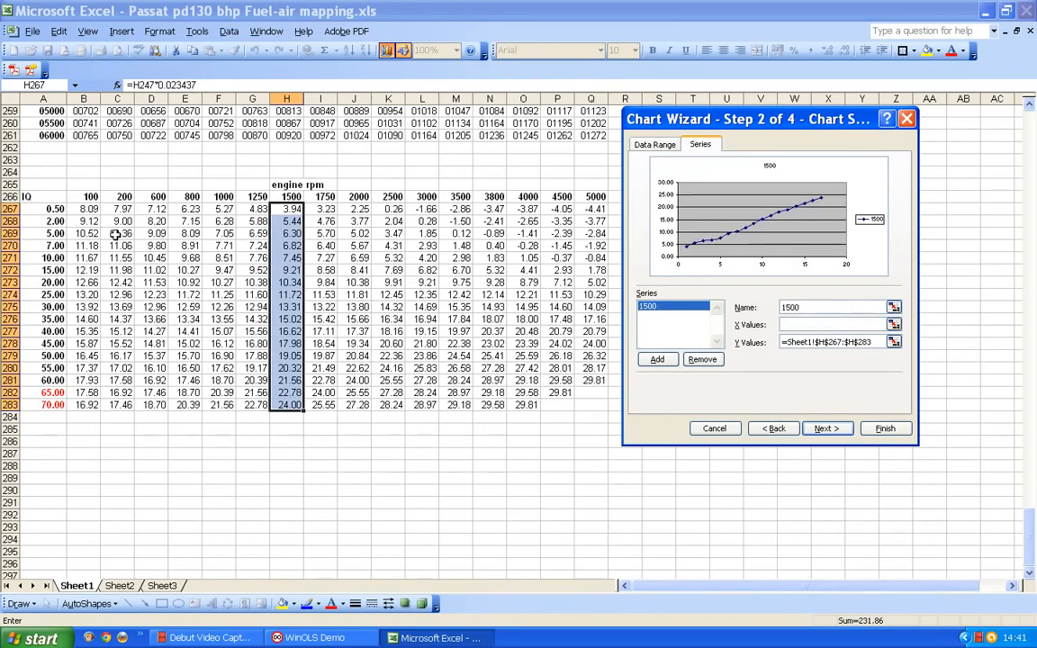
{"action": "left_click_drag", "start_coordinate": [56, 209], "coordinate": [55, 405]}
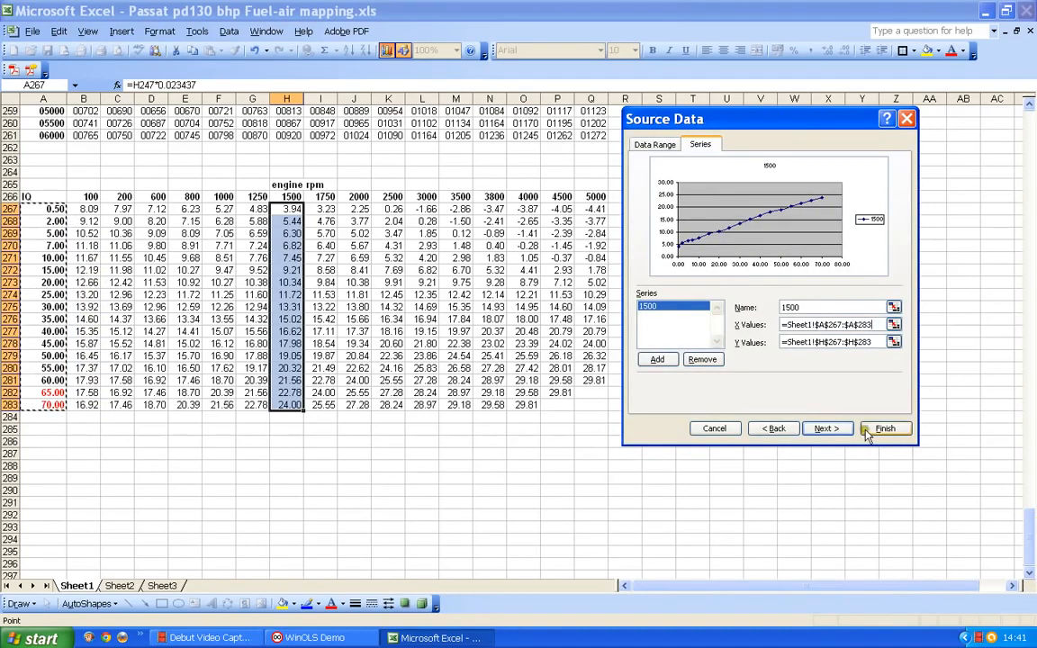
{"action": "left_click", "coordinate": [833, 431]}
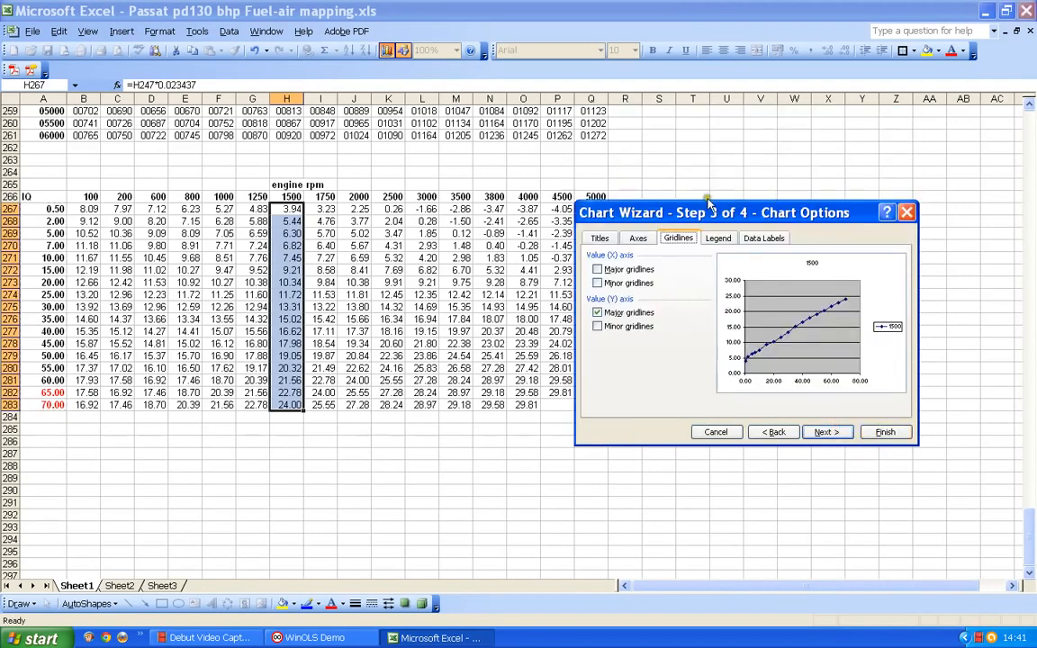
- Place the legend at the bottom, enable major and minor gridlines on both axes, and finish the 1500 chart
{"action": "left_click", "coordinate": [720, 241]}
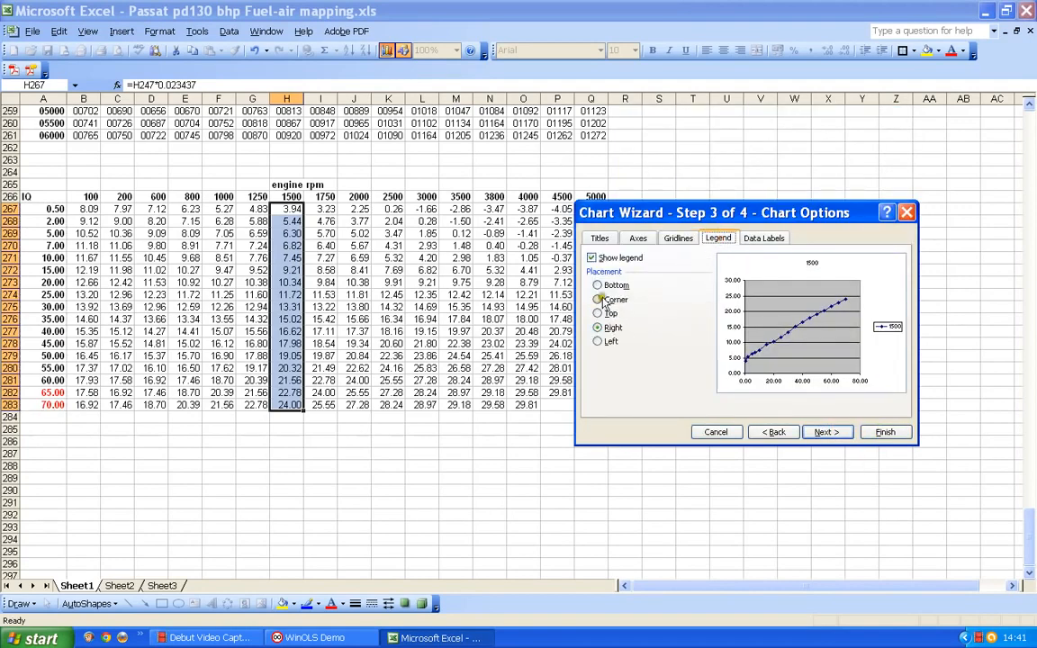
{"action": "left_click", "coordinate": [599, 286]}
{"action": "left_click", "coordinate": [678, 238]}
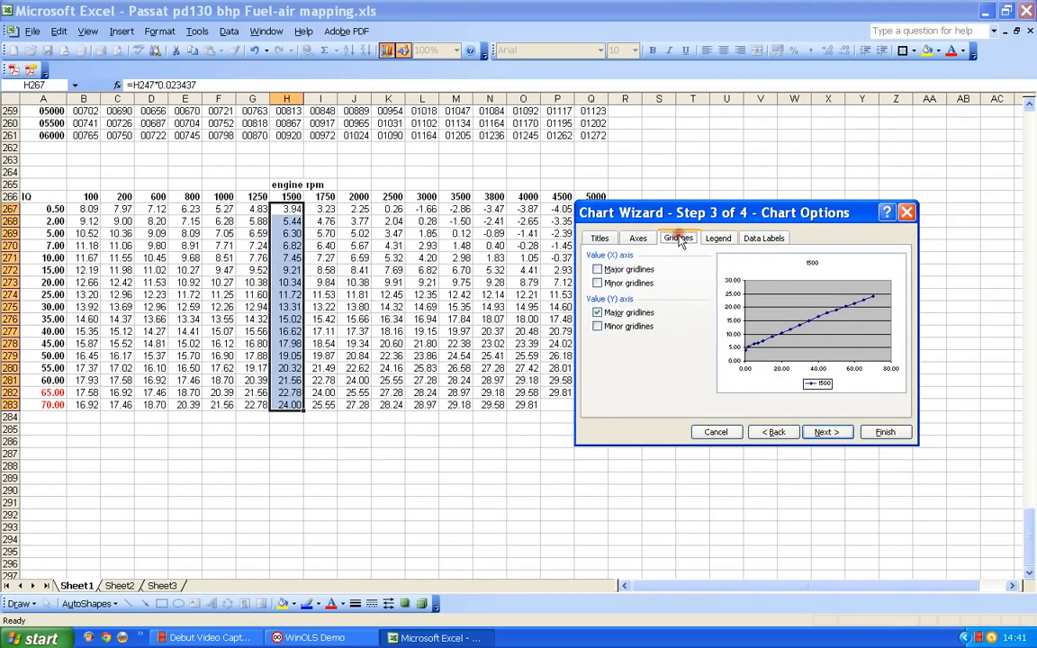
{"action": "left_click", "coordinate": [598, 269]}
{"action": "left_click", "coordinate": [597, 283]}
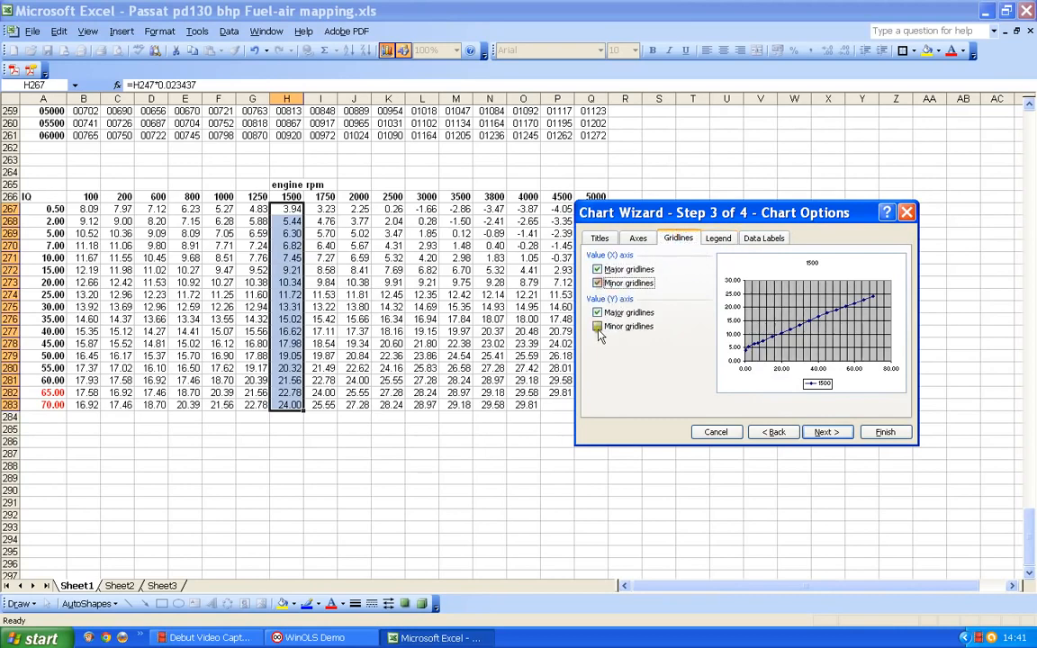
{"action": "left_click", "coordinate": [598, 326]}
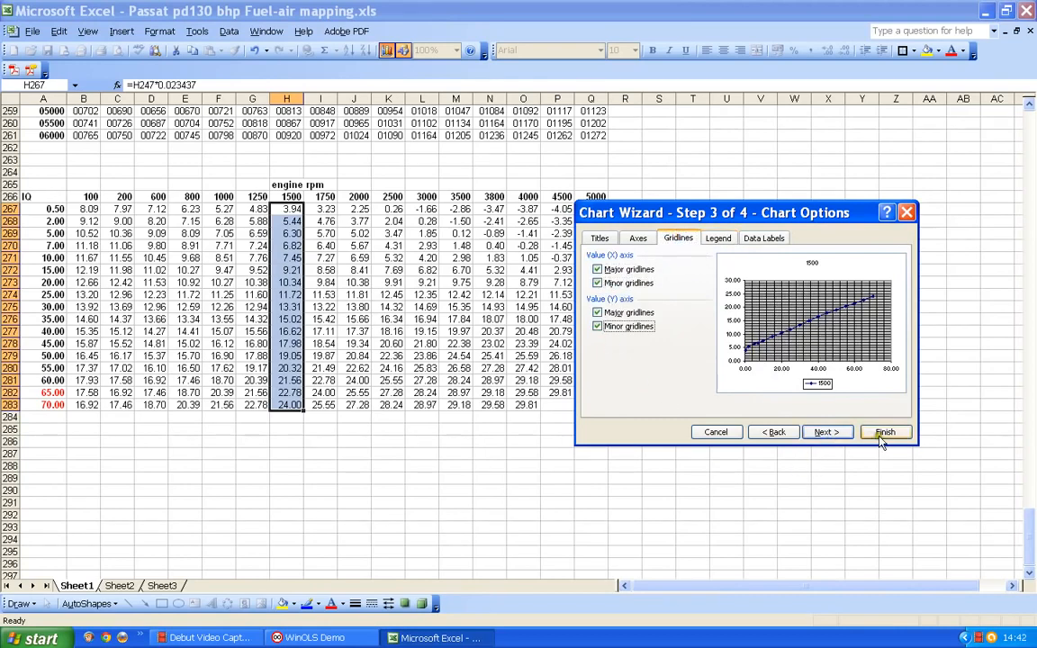
{"action": "left_click", "coordinate": [885, 433]}
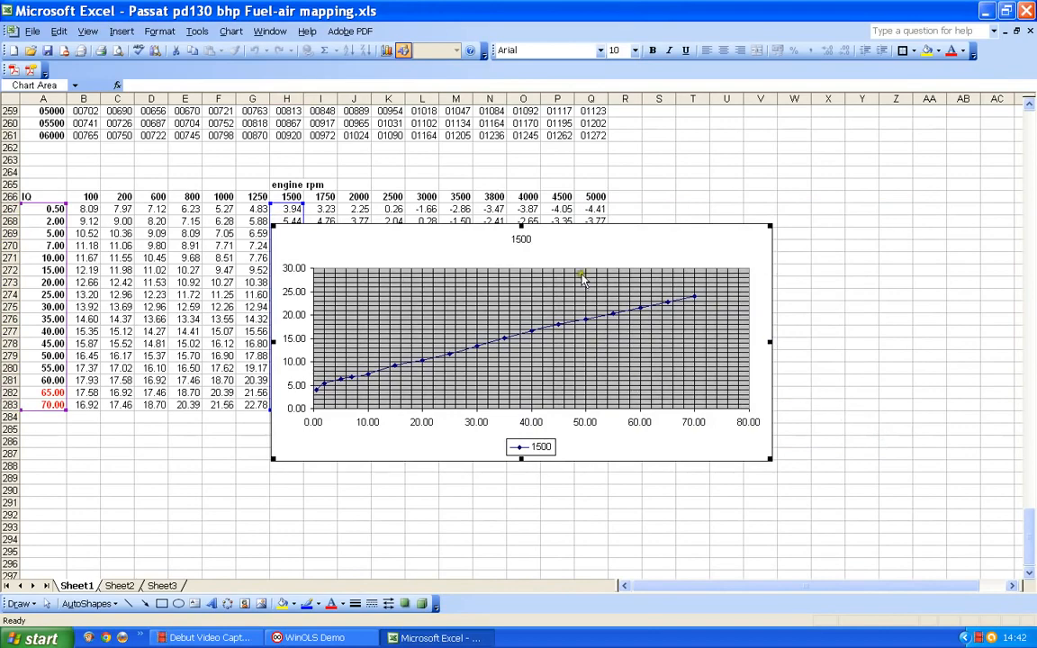
- Move the 1500 chart directly below the table and enlarge it to span about columns B to W and rows 284 to 313
{"action": "left_click_drag", "start_coordinate": [599, 243], "coordinate": [395, 432]}
{"action": "scroll", "coordinate": [377, 346], "scroll_direction": "down", "scroll_amount": 5}
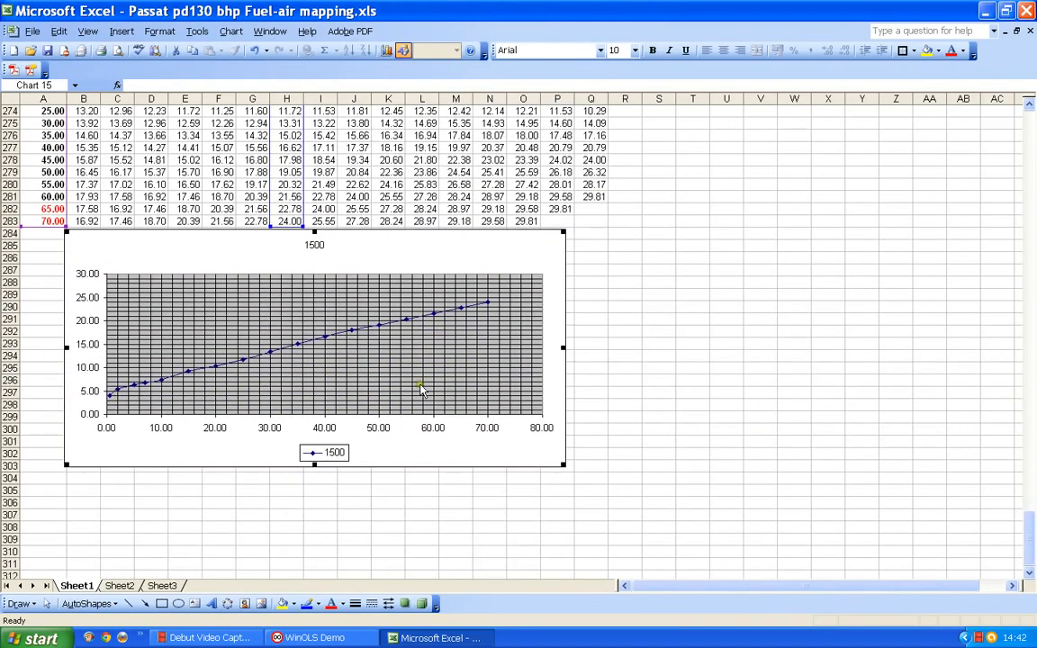
{"action": "left_click_drag", "start_coordinate": [563, 466], "coordinate": [721, 243]}
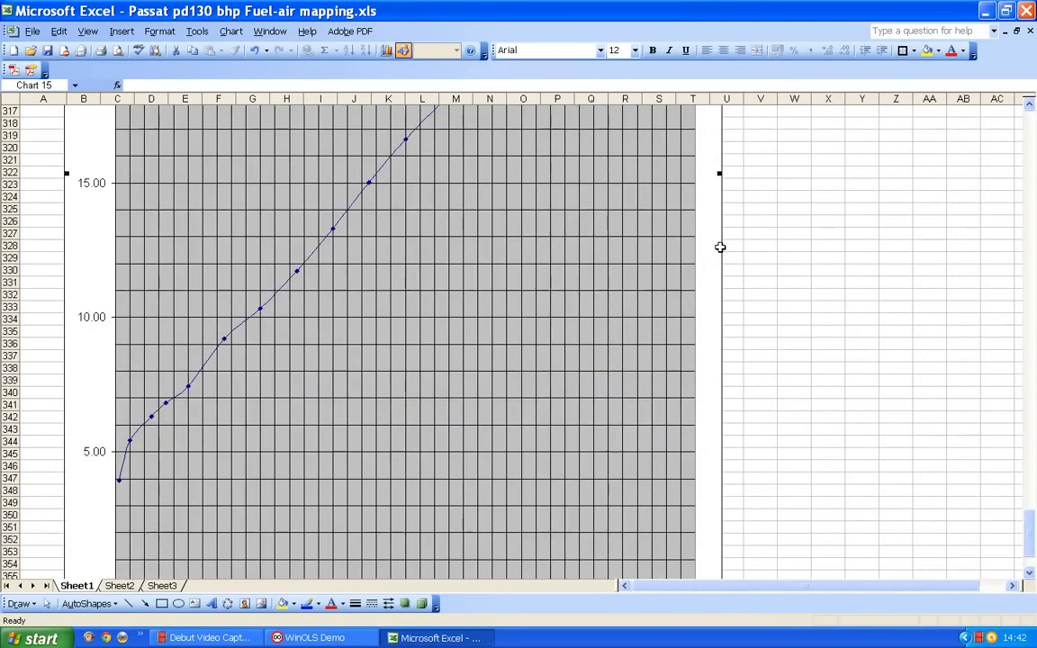
{"action": "scroll", "coordinate": [726, 396], "scroll_direction": "down", "scroll_amount": 5}
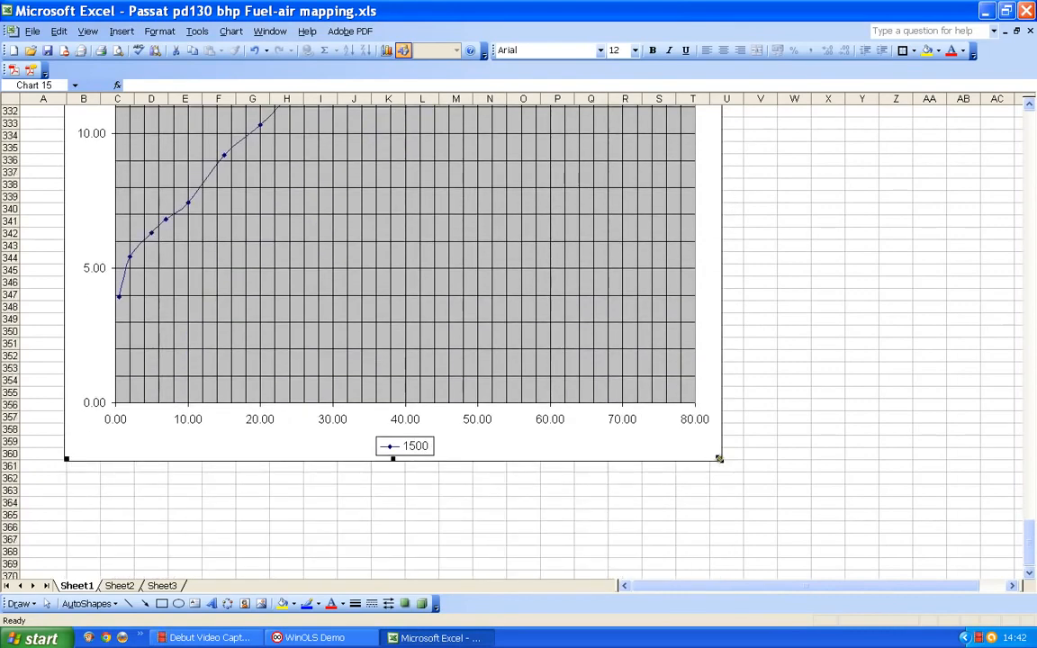
{"action": "left_click_drag", "start_coordinate": [719, 458], "coordinate": [584, 166]}
{"action": "scroll", "coordinate": [584, 167], "scroll_direction": "up", "scroll_amount": 11}
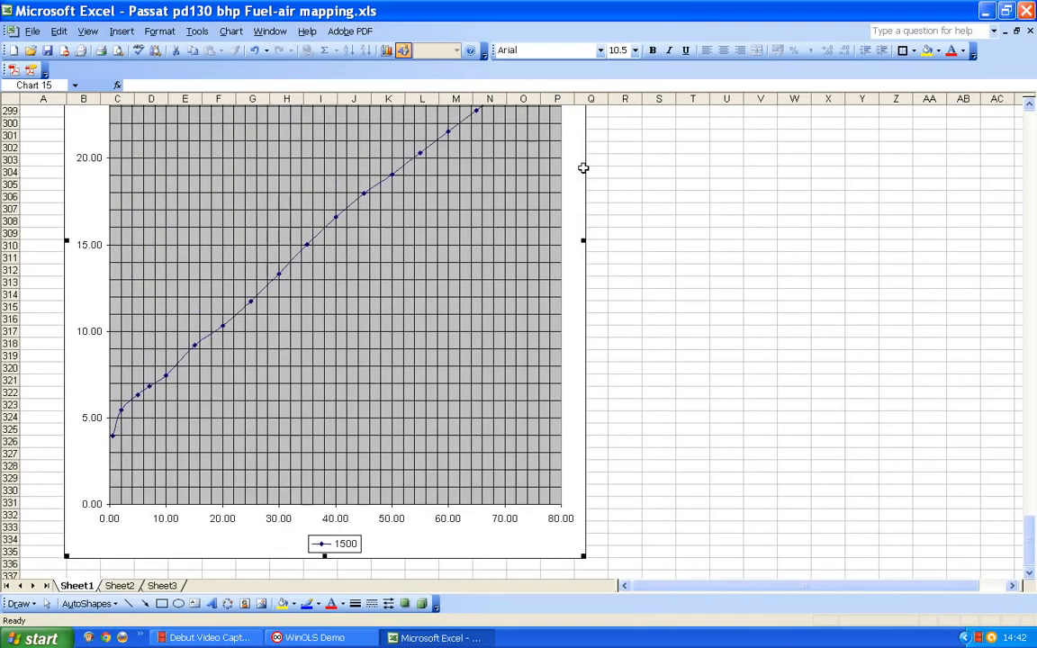
{"action": "scroll", "coordinate": [586, 174], "scroll_direction": "up", "scroll_amount": 4}
{"action": "scroll", "coordinate": [586, 174], "scroll_direction": "down", "scroll_amount": 6}
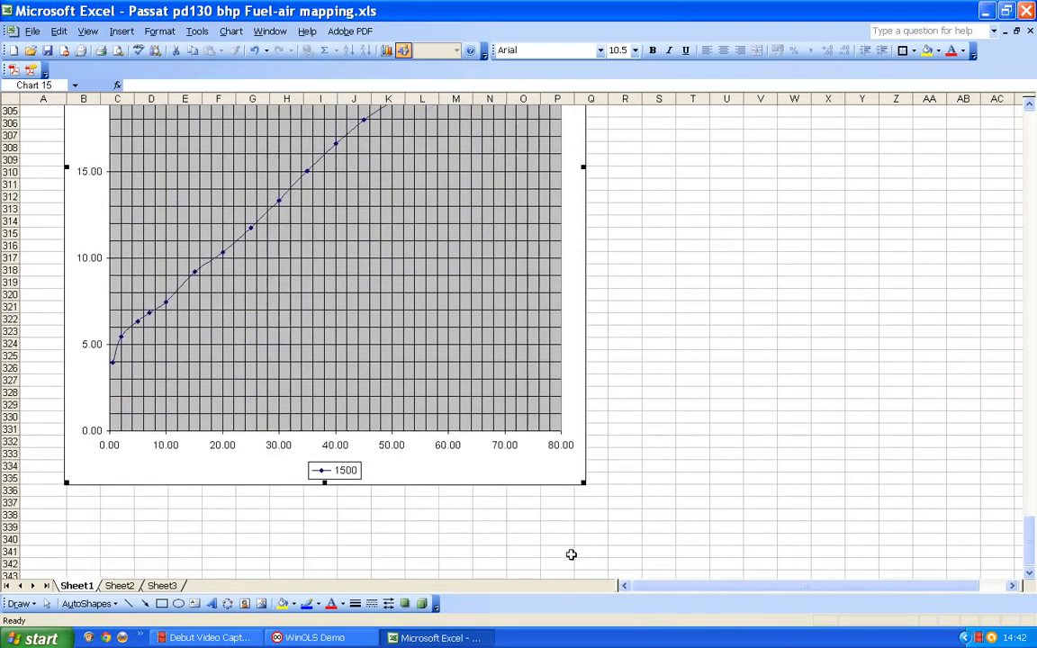
{"action": "left_click_drag", "start_coordinate": [587, 489], "coordinate": [792, 214]}
{"action": "scroll", "coordinate": [791, 243], "scroll_direction": "up", "scroll_amount": 9}
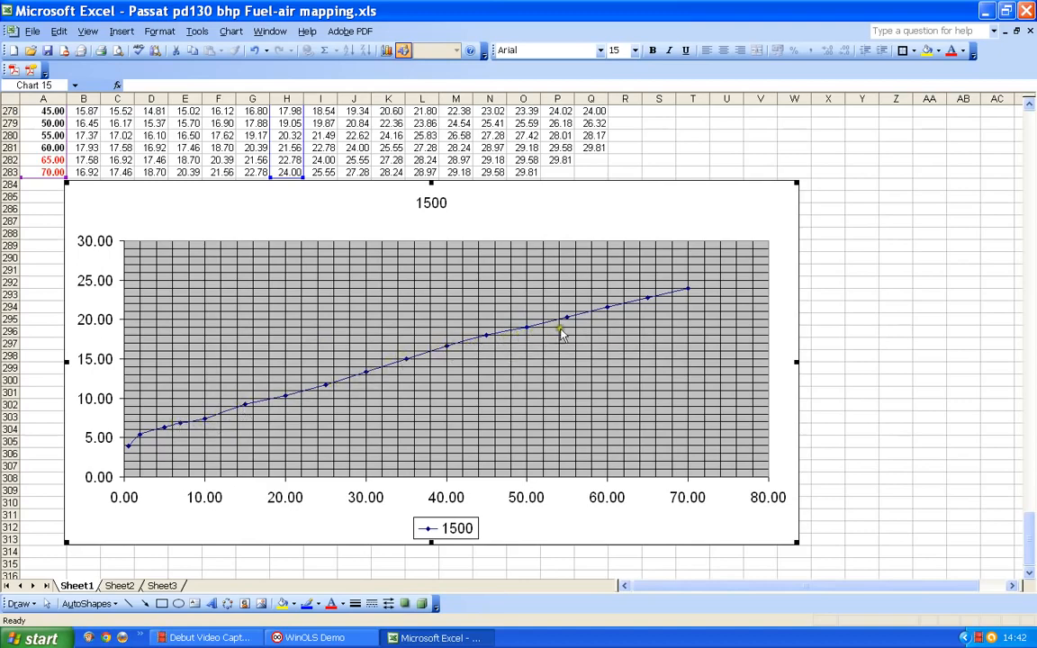
- Delete the 1500 rpm chart from the sheet
{"action": "left_click", "coordinate": [616, 304]}
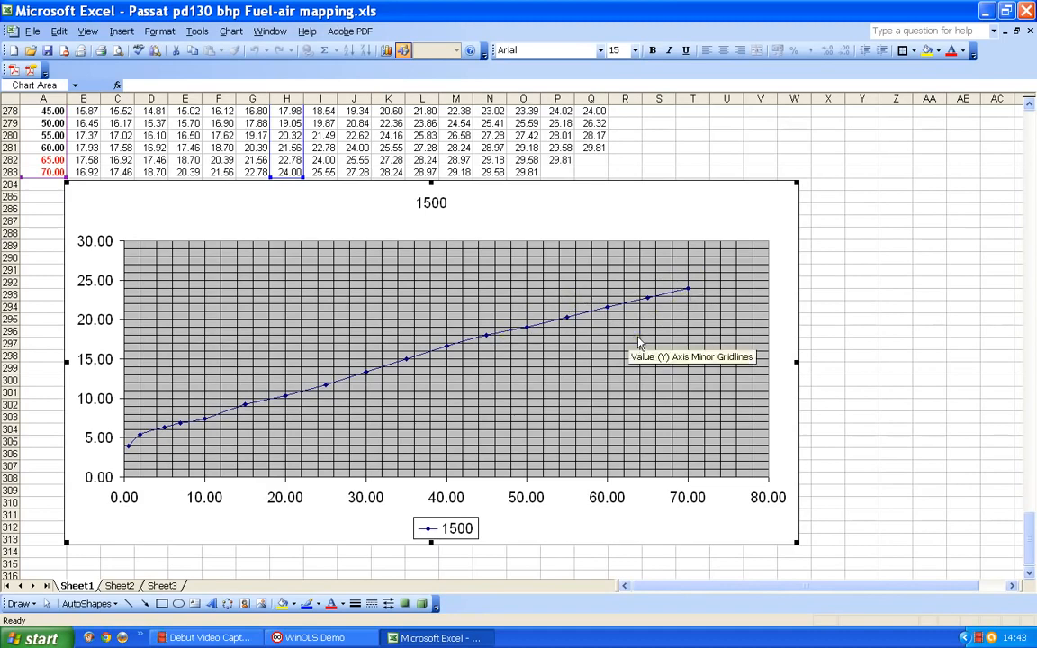
{"action": "key", "text": "Delete"}
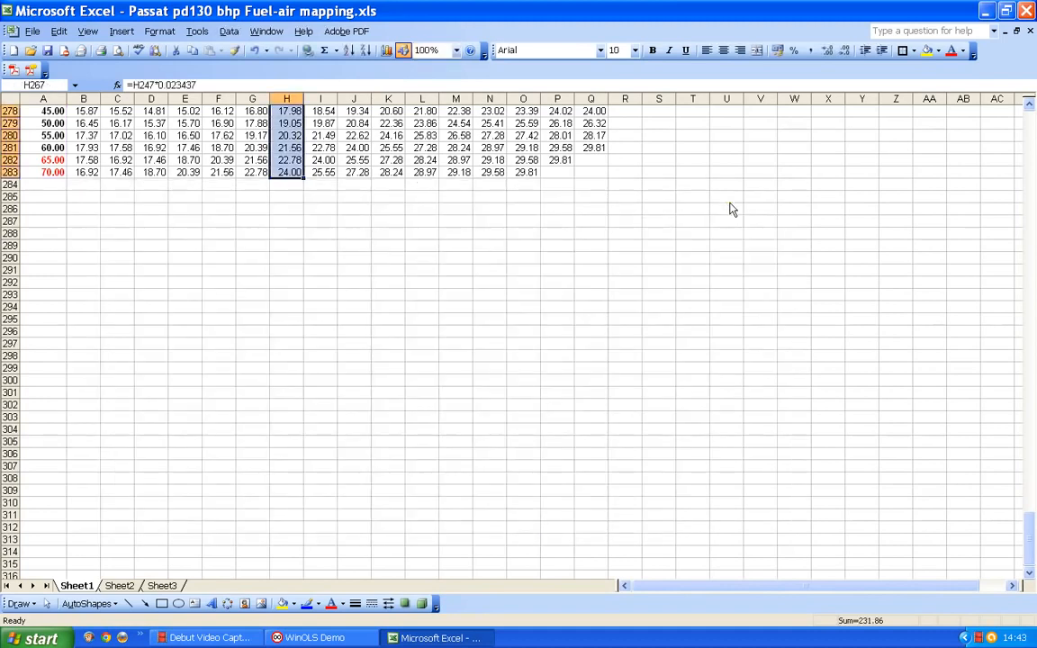
- Start an XY (Scatter) chart with data points connected by smoothed lines from the 200 rpm values in C267:C283
{"action": "scroll", "coordinate": [382, 289], "scroll_direction": "up", "scroll_amount": 4}
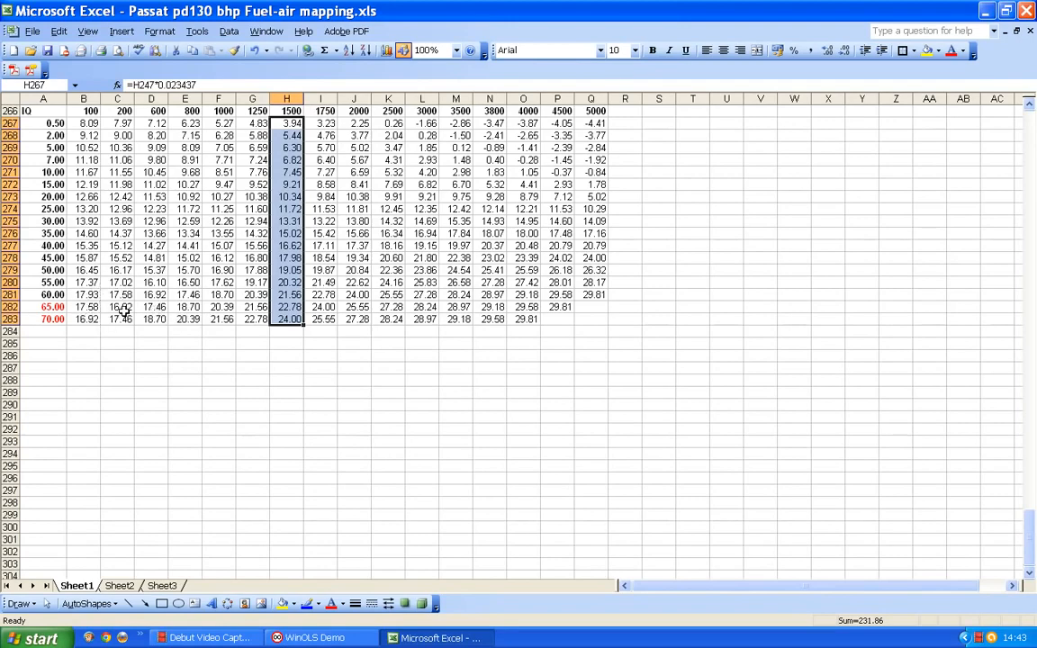
{"action": "scroll", "coordinate": [123, 309], "scroll_direction": "up", "scroll_amount": 2}
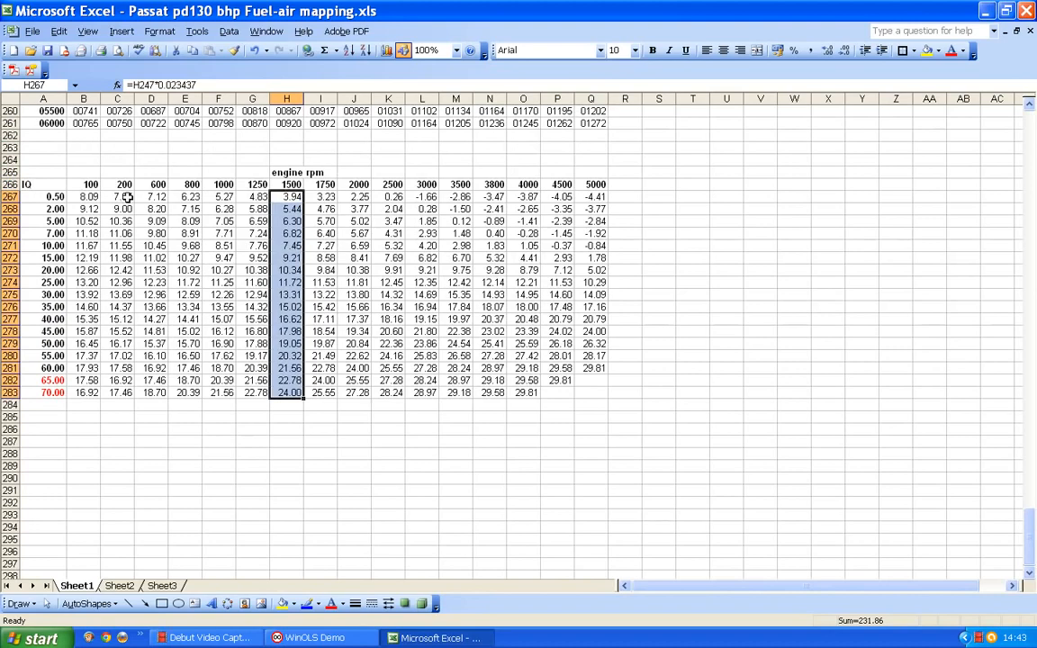
{"action": "left_click_drag", "start_coordinate": [120, 197], "coordinate": [126, 394]}
{"action": "left_click", "coordinate": [387, 50]}
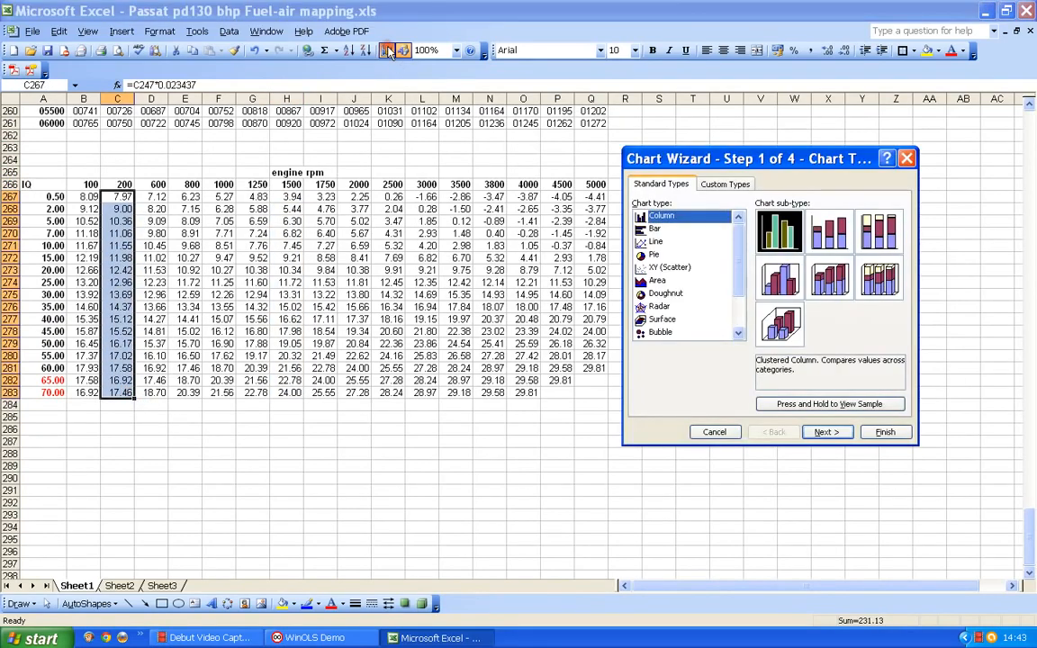
{"action": "left_click", "coordinate": [643, 270]}
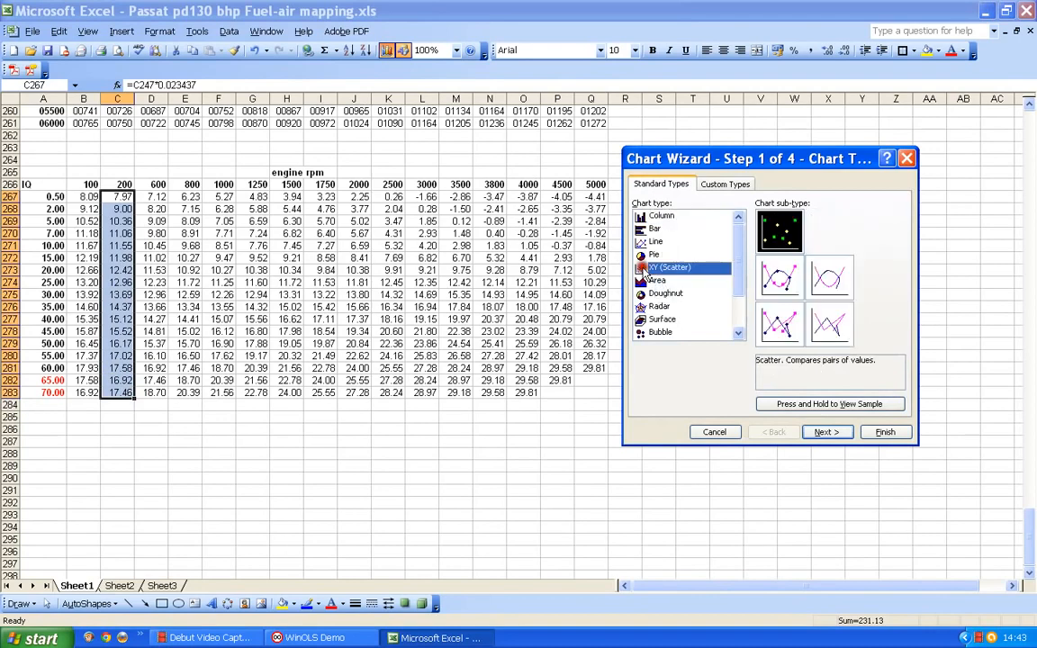
{"action": "left_click", "coordinate": [780, 277]}
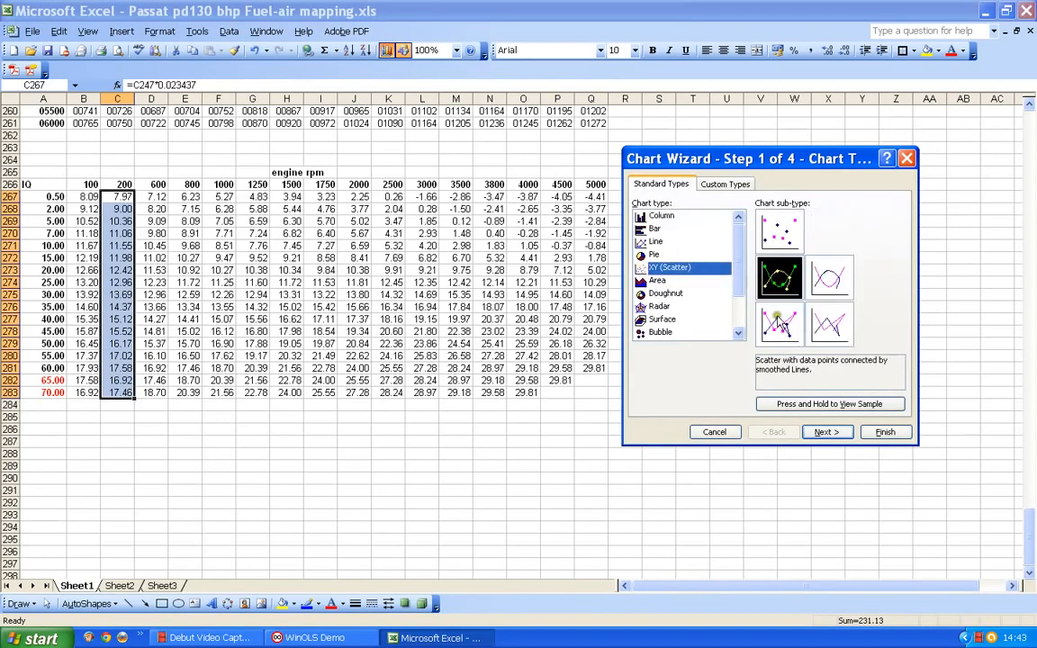
{"action": "left_click", "coordinate": [827, 432]}
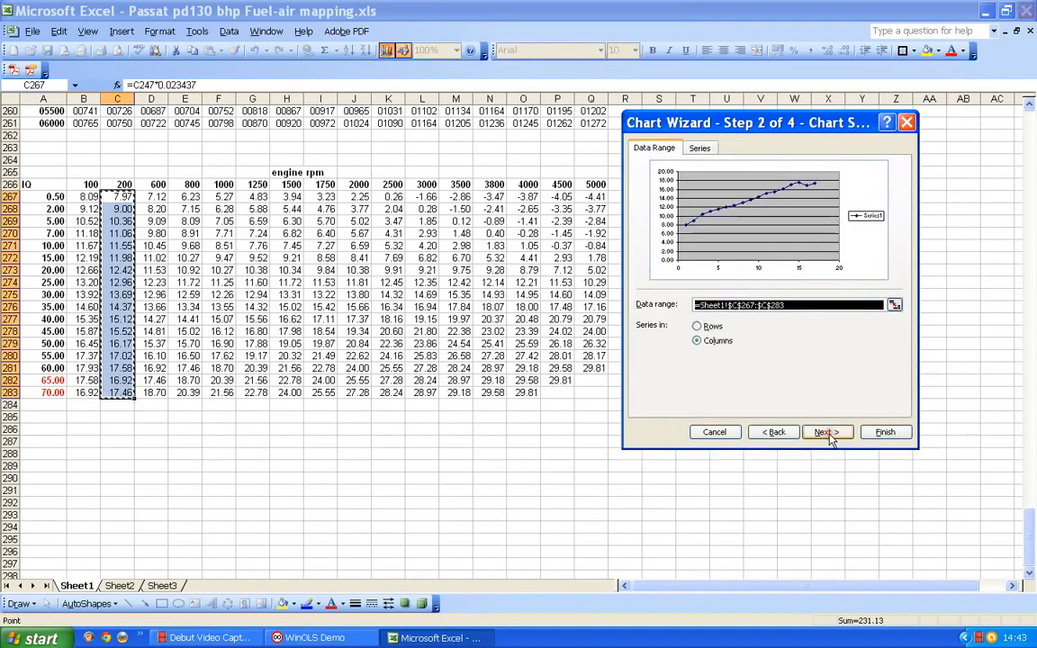
- Use the IQ values in A267:A283 as the X values of the 200 rpm series and proceed to the chart options
{"action": "left_click", "coordinate": [702, 150]}
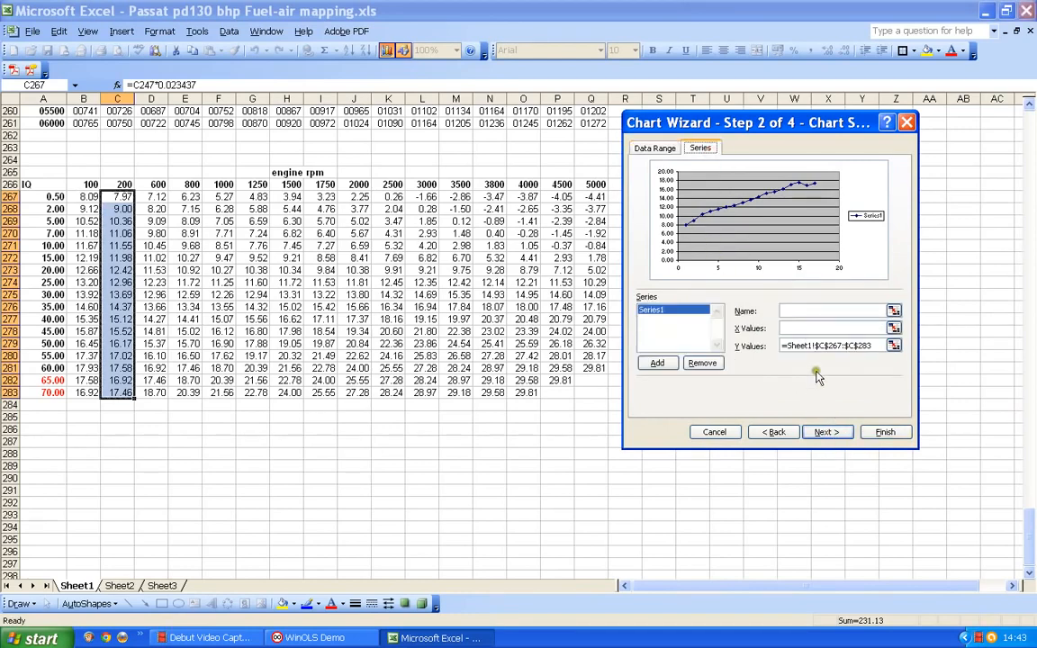
{"action": "left_click", "coordinate": [810, 330]}
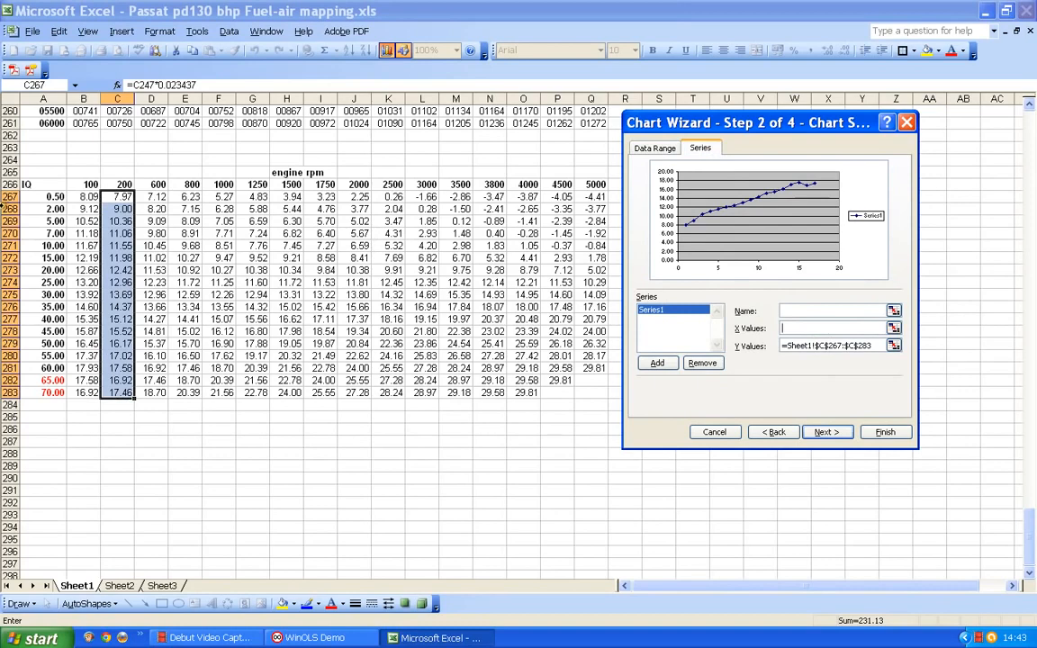
{"action": "left_click_drag", "start_coordinate": [46, 197], "coordinate": [48, 385]}
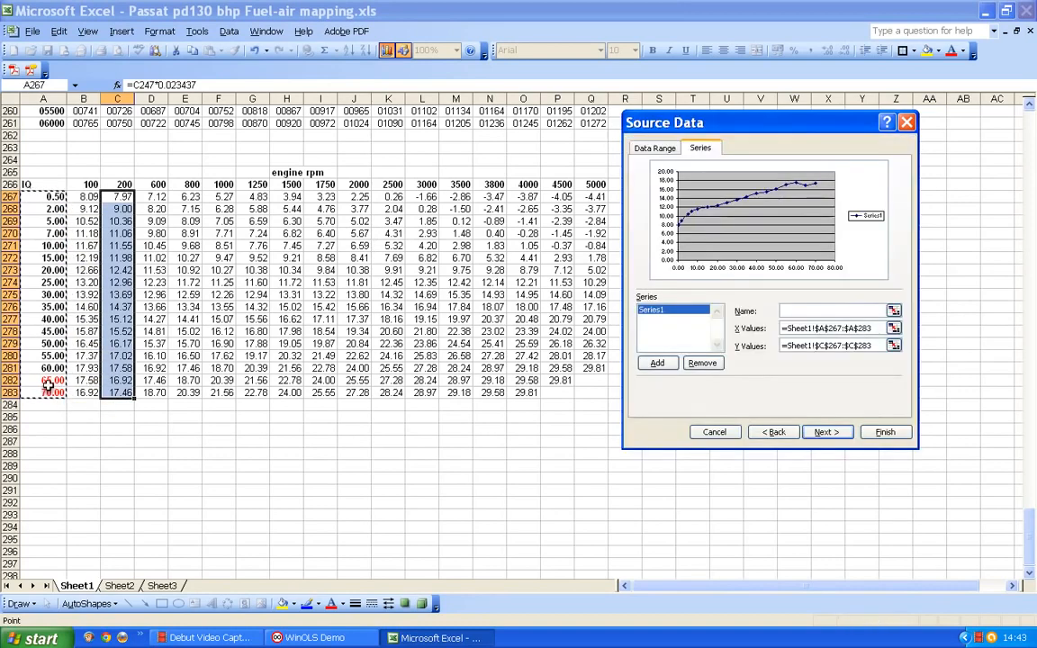
{"action": "left_click", "coordinate": [829, 433]}
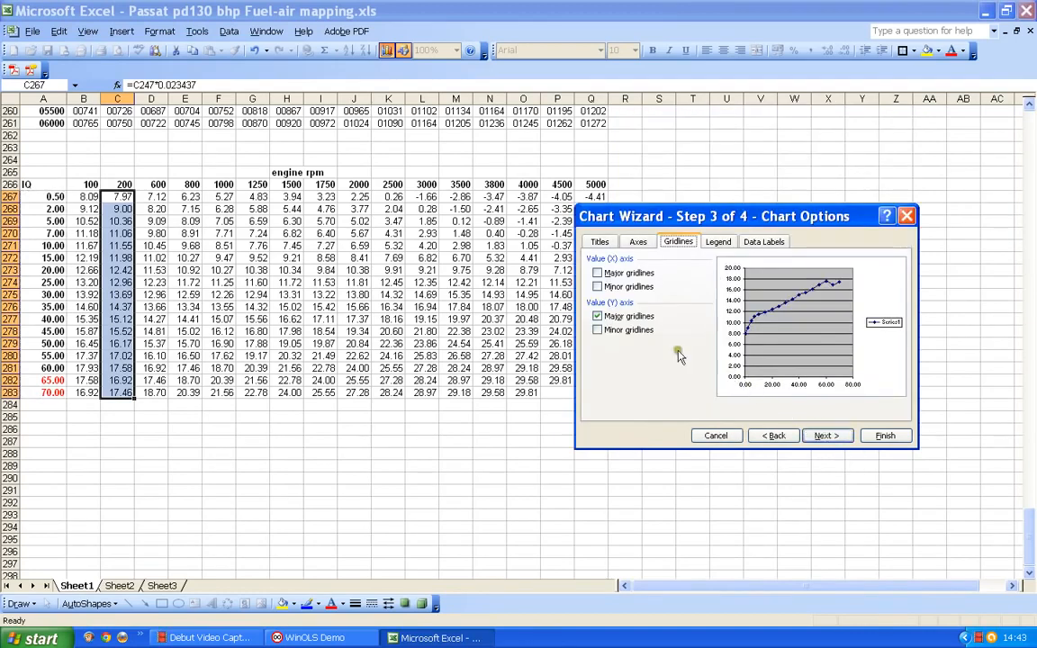
- Enable major and minor gridlines on the X axis and minor gridlines on the Y axis of the 200 rpm chart
{"action": "left_click", "coordinate": [600, 275]}
{"action": "left_click", "coordinate": [598, 287]}
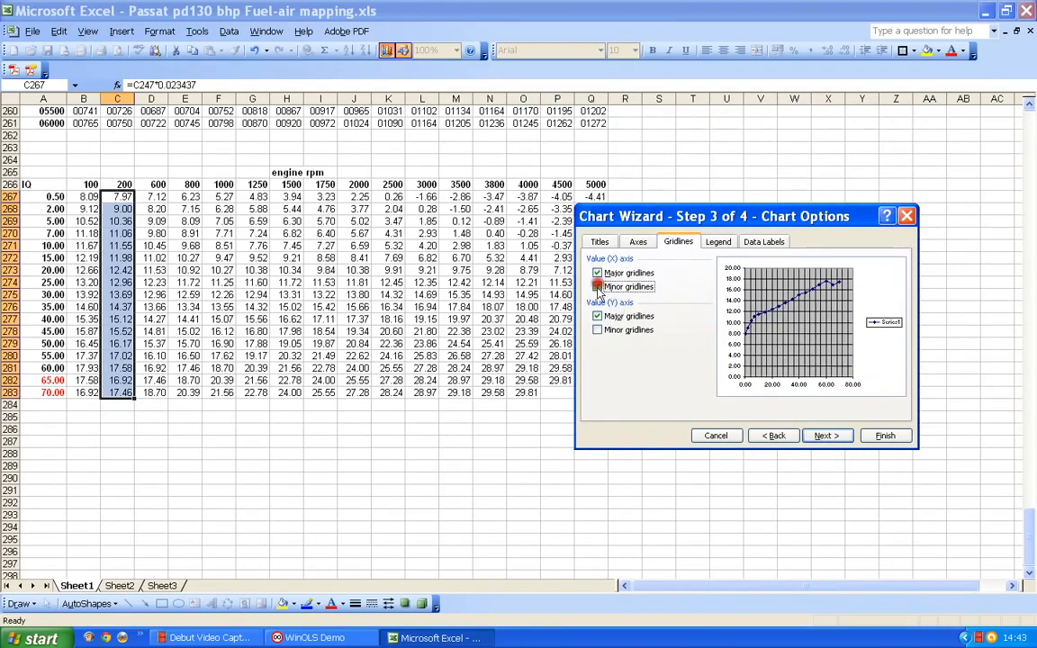
{"action": "left_click", "coordinate": [598, 329]}
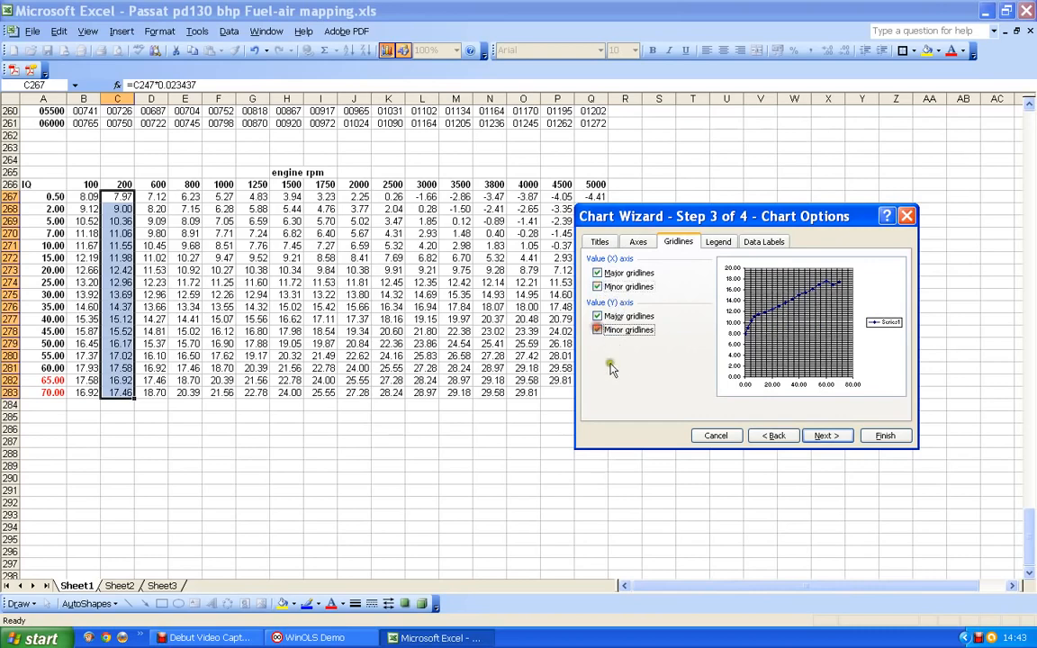
- Place the 200 rpm chart's legend at the bottom, then insert the chart on the sheet and enlarge it
{"action": "left_click", "coordinate": [717, 241]}
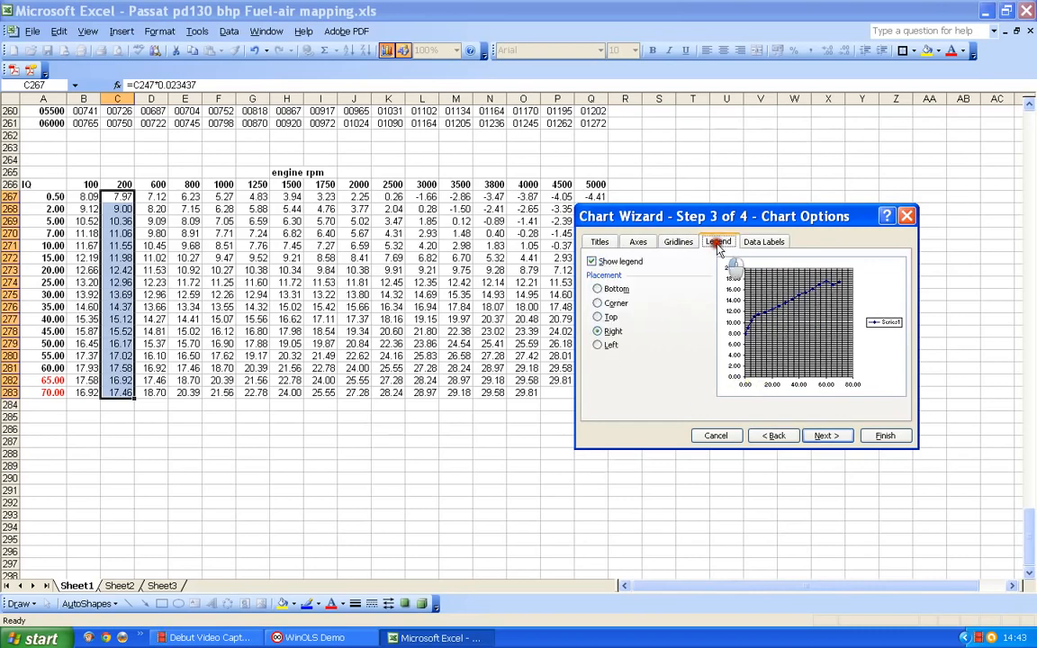
{"action": "left_click", "coordinate": [599, 289]}
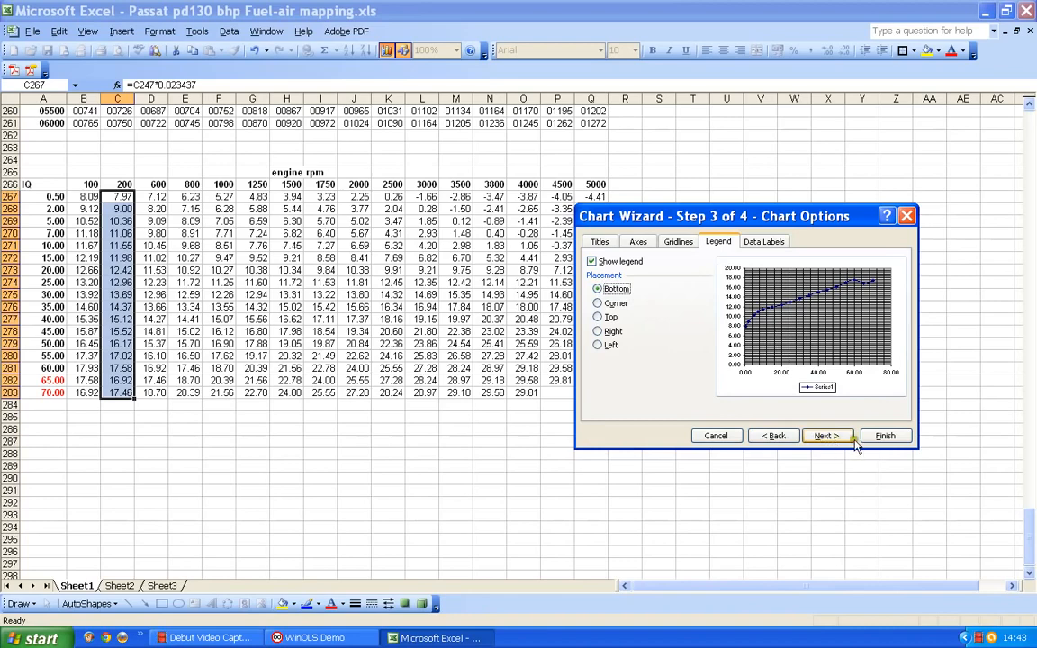
{"action": "left_click", "coordinate": [886, 438]}
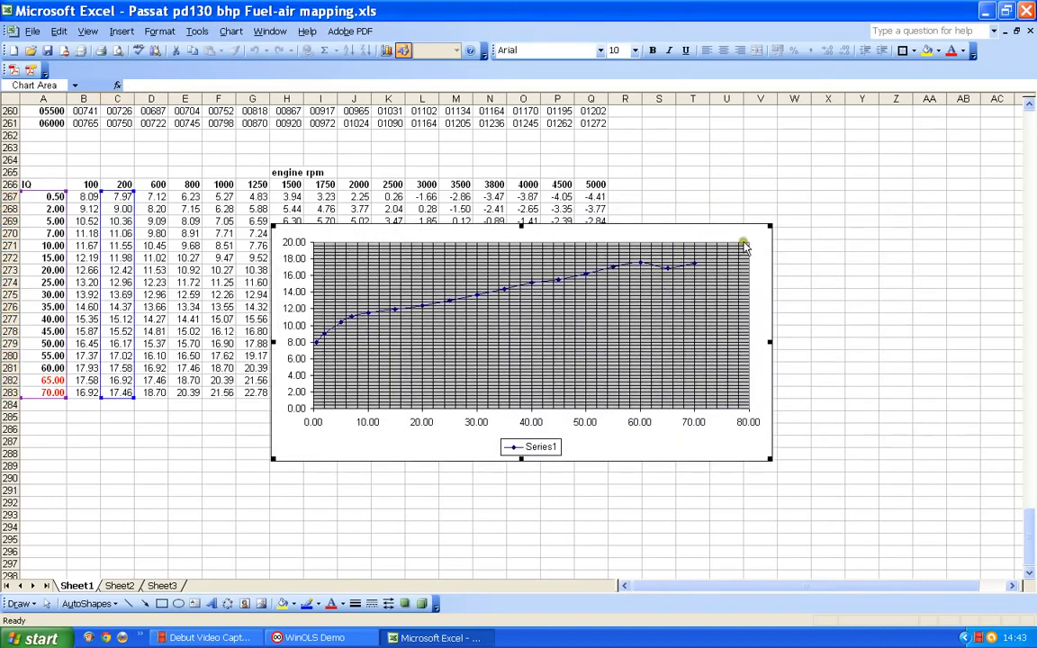
{"action": "left_click_drag", "start_coordinate": [770, 460], "coordinate": [868, 545]}
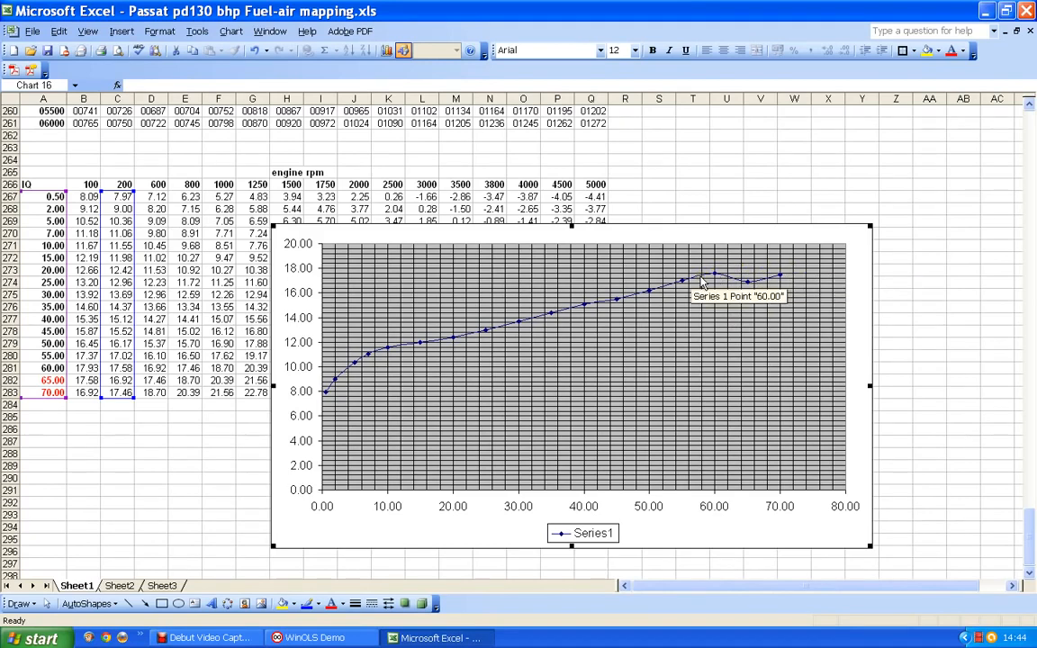
- Inspect the upper end of the 200 rpm curve and delete the chart from the sheet
{"action": "mouse_move", "coordinate": [681, 281]}
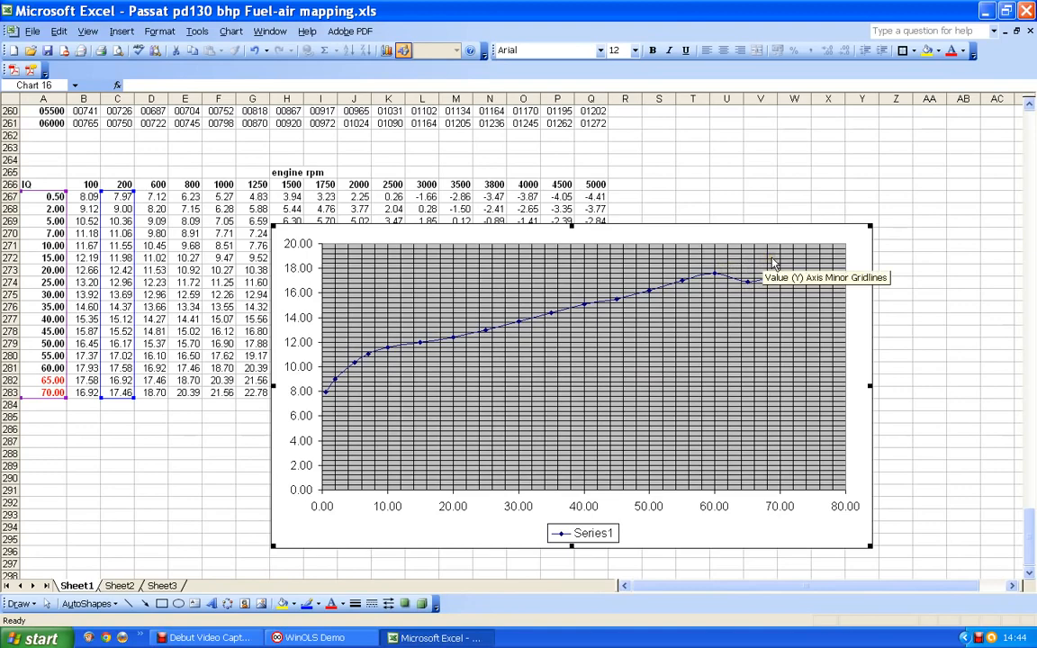
{"action": "left_click", "coordinate": [746, 515]}
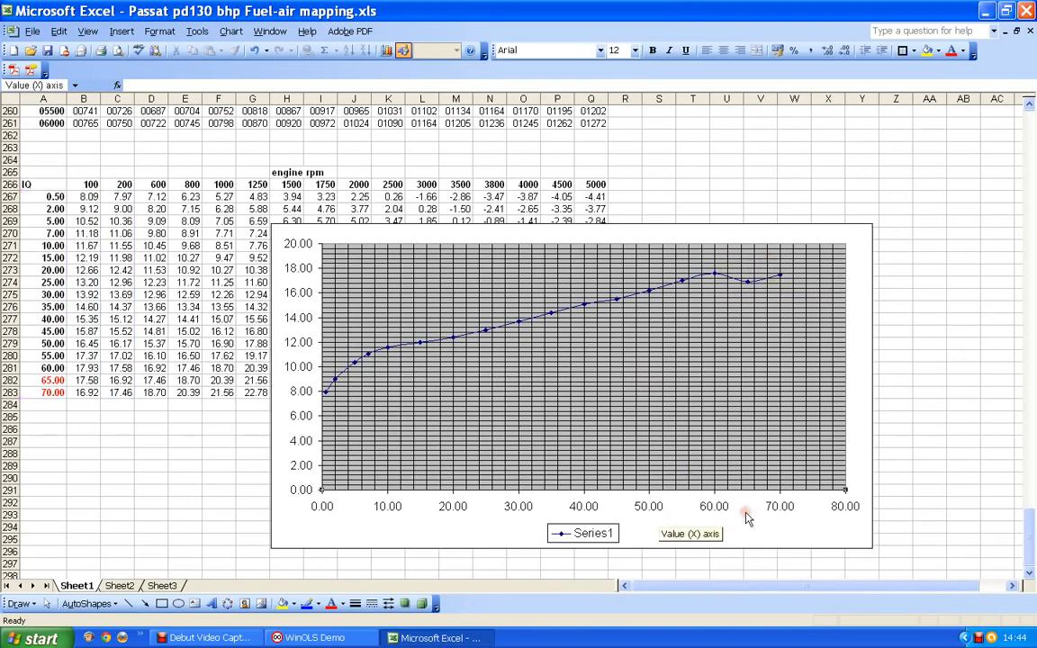
{"action": "key", "text": "Delete"}
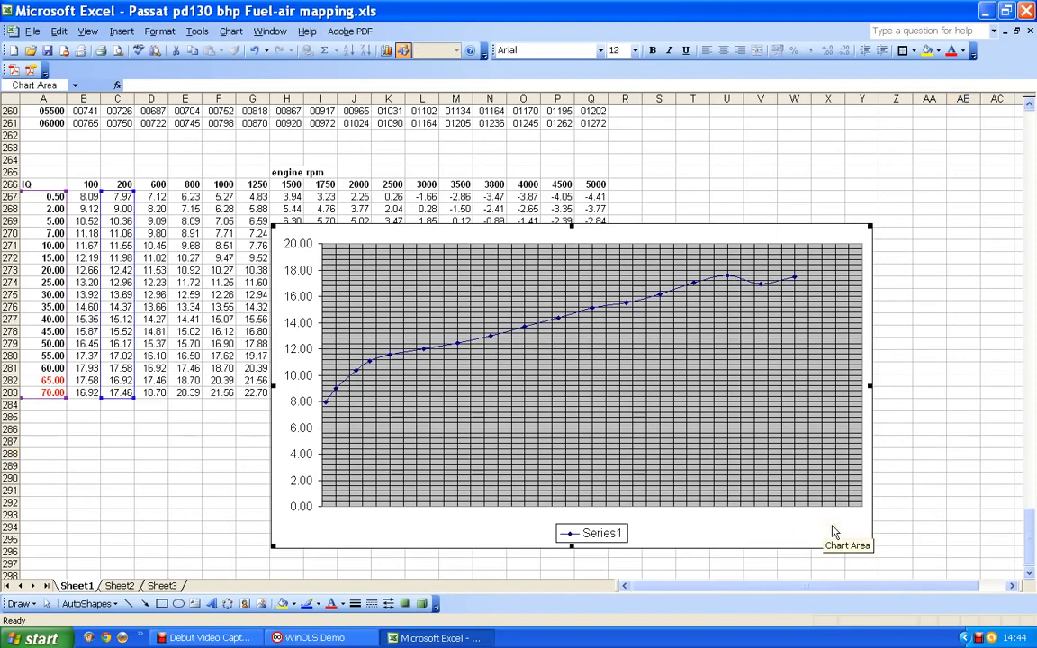
{"action": "key", "text": "Delete"}
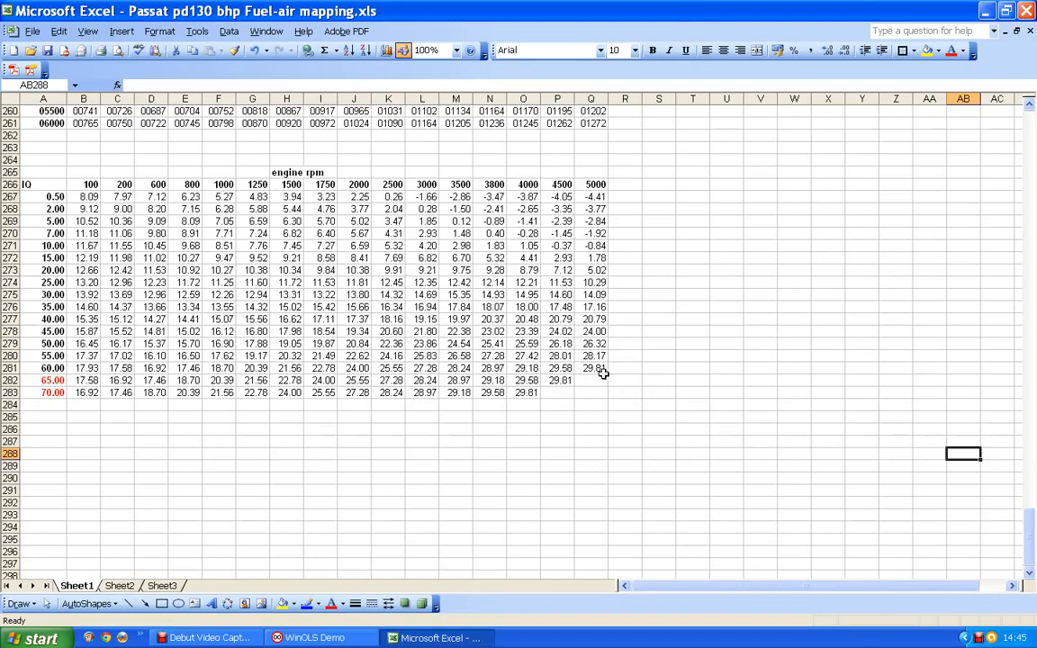
- Enter 31 as the 4500 rpm value in the IQ 70 row, cell P283
{"action": "left_click", "coordinate": [555, 392]}
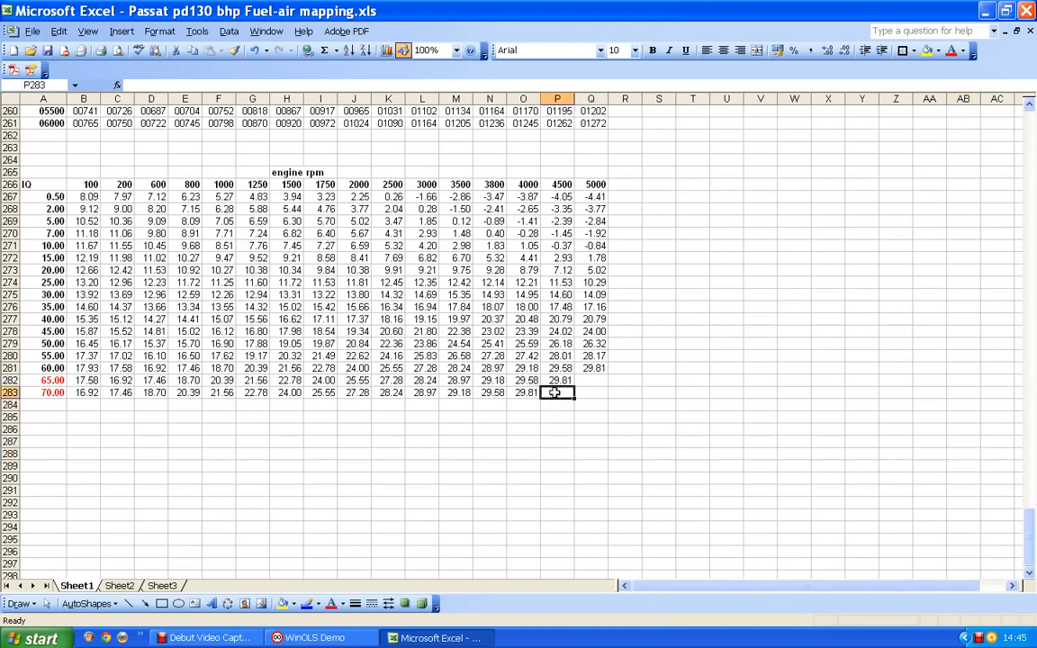
{"action": "type", "text": "31"}
{"action": "left_click", "coordinate": [556, 429]}
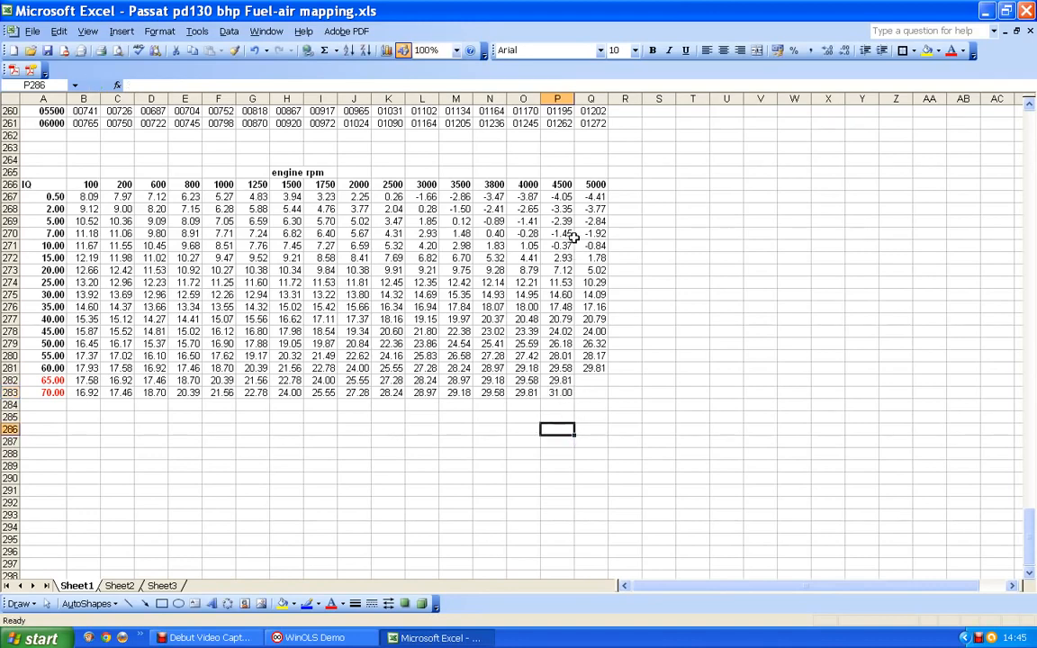
- Start an XY (Scatter) chart with data points connected by smoothed lines from the 4500 rpm values in P267:P283
{"action": "left_click_drag", "start_coordinate": [563, 196], "coordinate": [558, 392]}
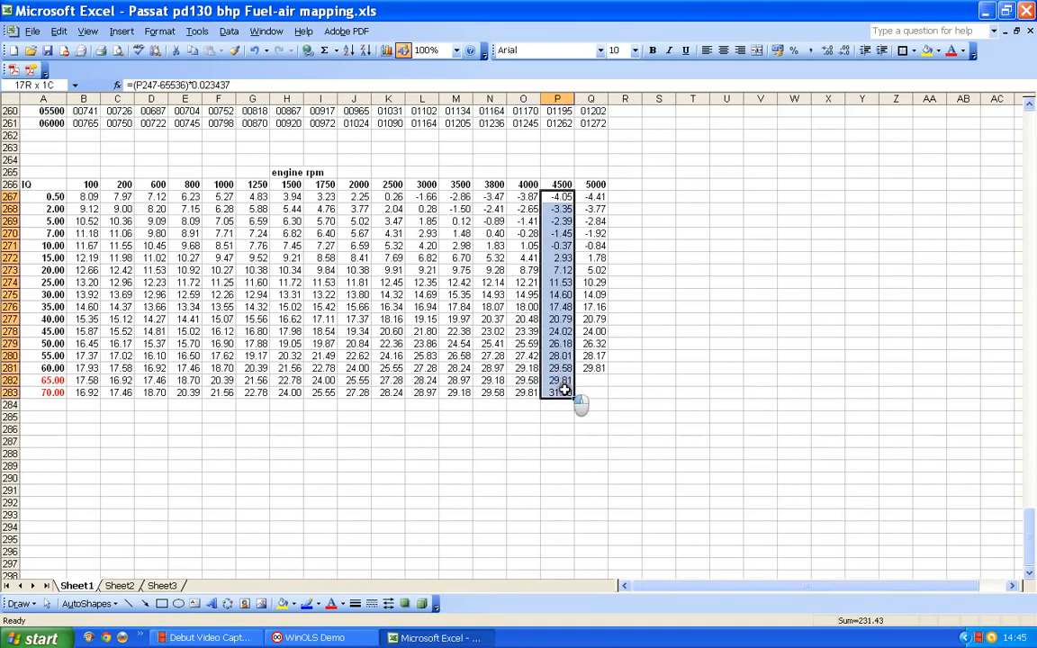
{"action": "left_click", "coordinate": [386, 51]}
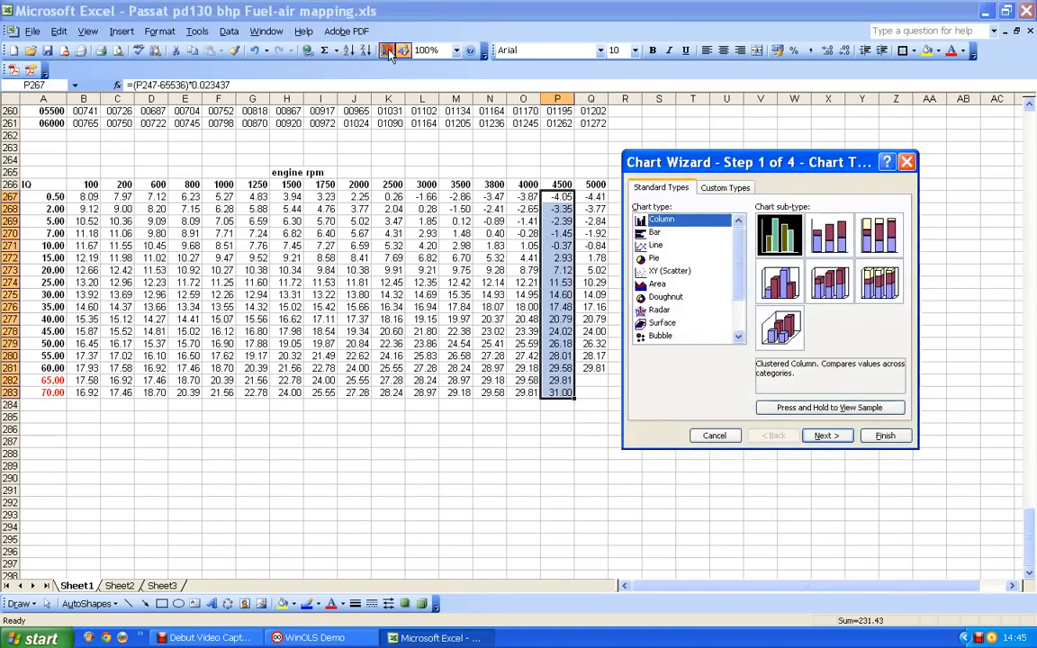
{"action": "left_click", "coordinate": [662, 271]}
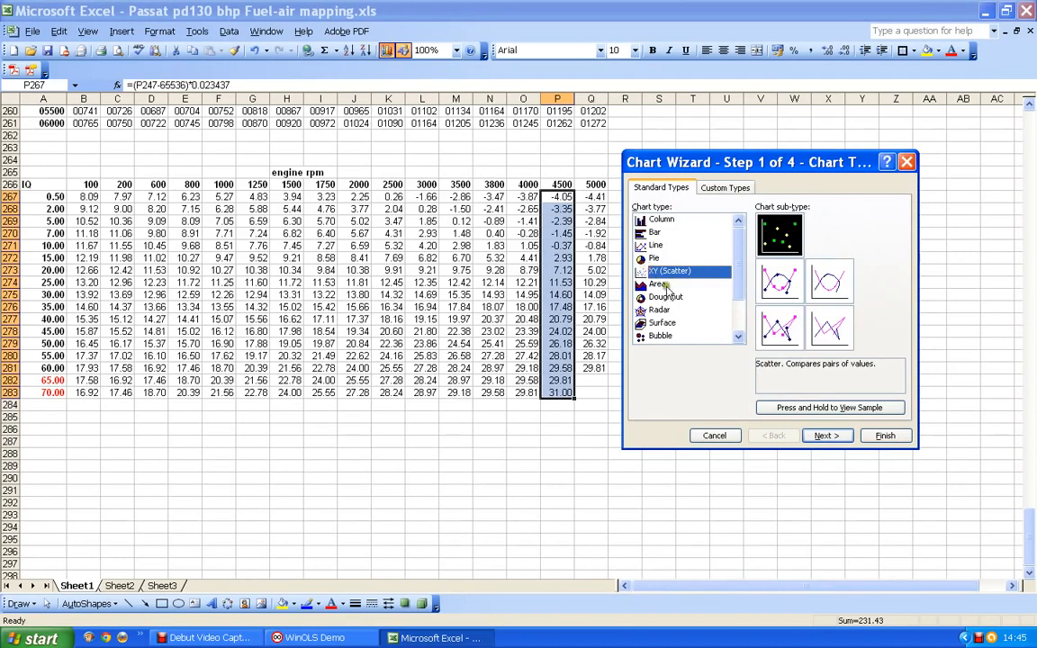
{"action": "left_click", "coordinate": [781, 283]}
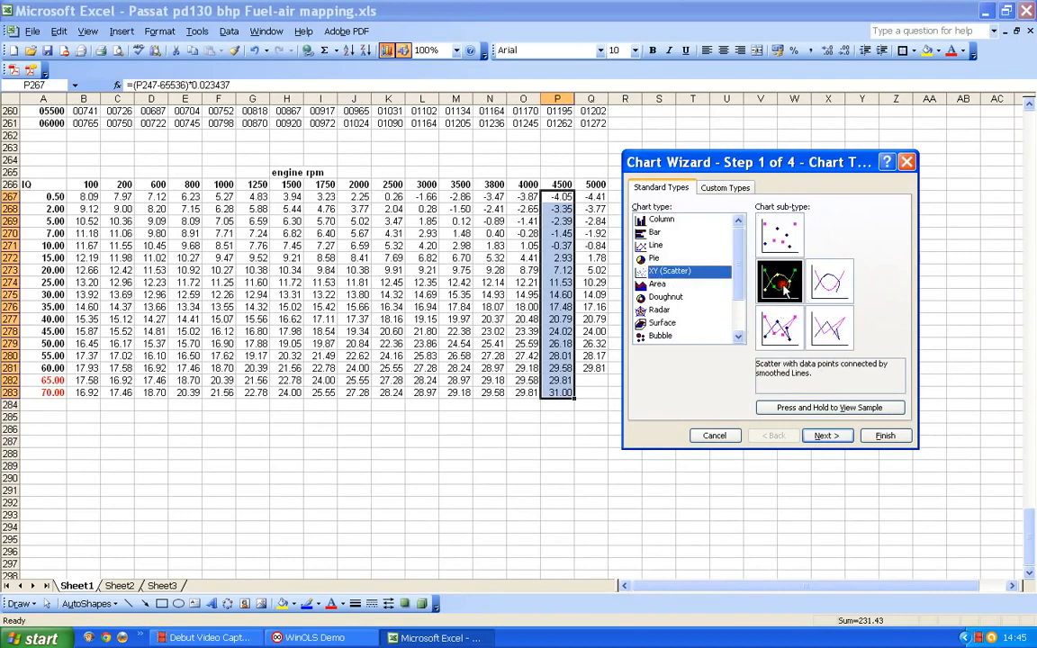
{"action": "left_click", "coordinate": [828, 436]}
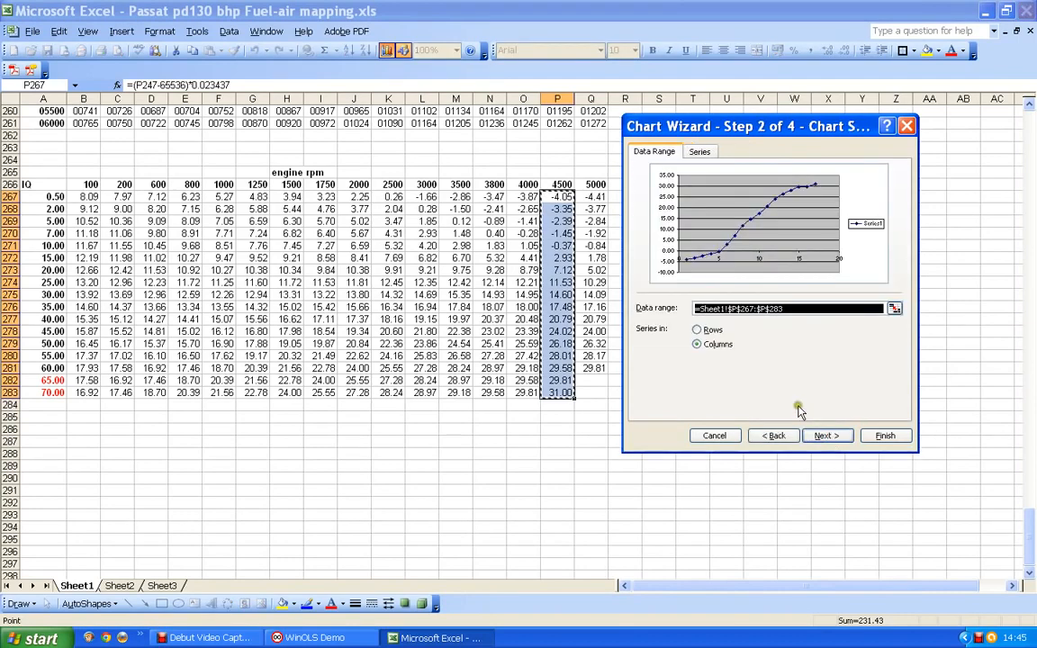
- Use the IQ values in A267:A283 as the X values of the 4500 rpm series and proceed to the chart options
{"action": "left_click", "coordinate": [701, 151]}
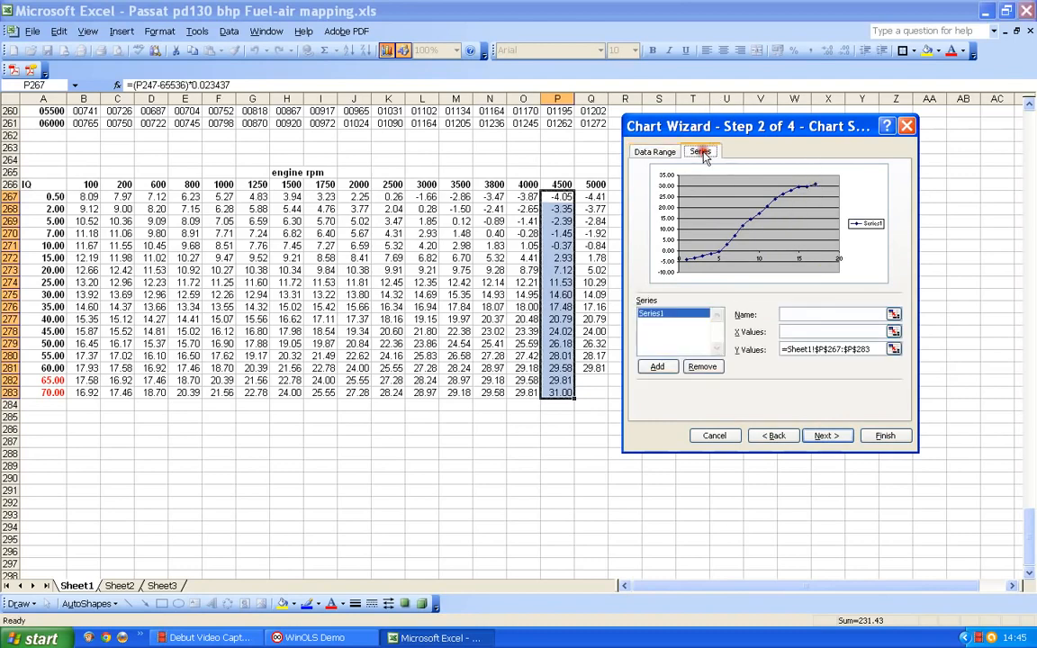
{"action": "left_click", "coordinate": [837, 333]}
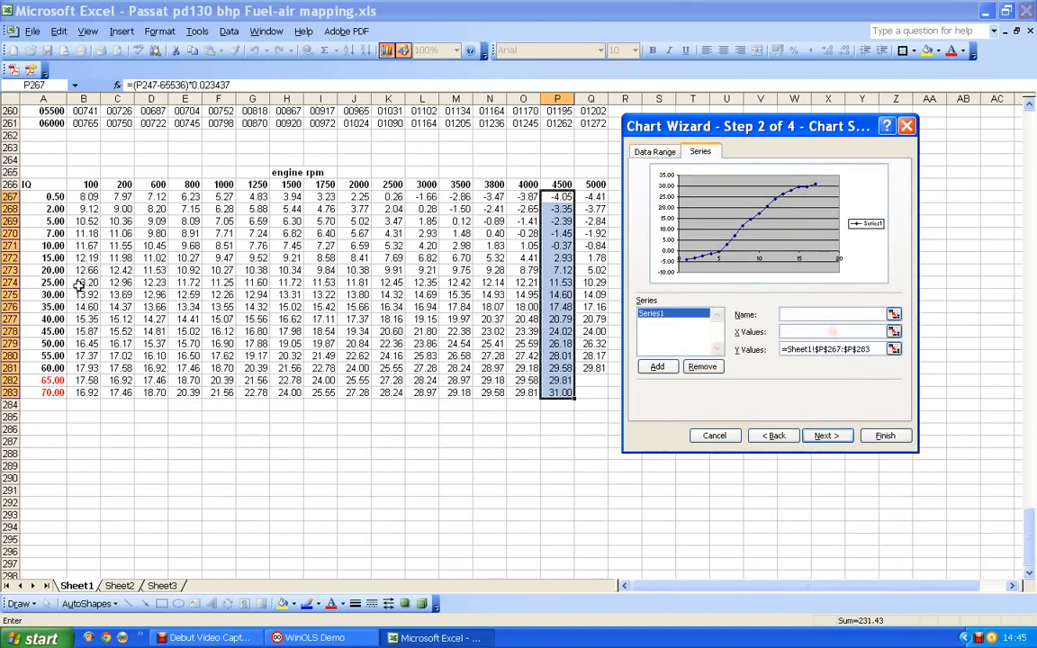
{"action": "left_click", "coordinate": [54, 196]}
{"action": "left_click_drag", "start_coordinate": [54, 197], "coordinate": [52, 391]}
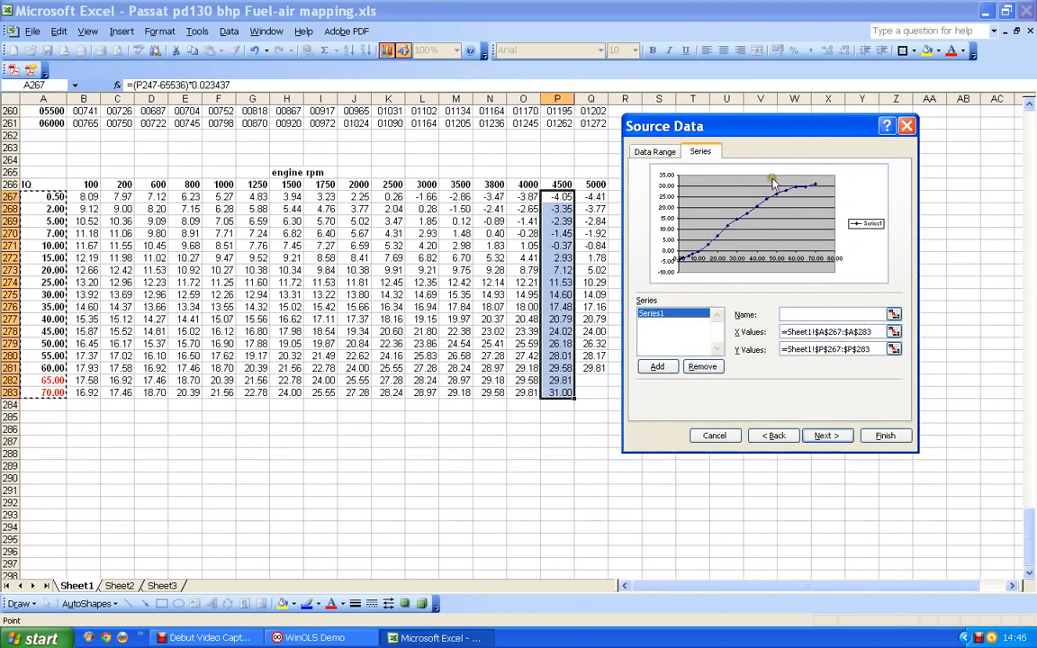
{"action": "left_click", "coordinate": [833, 436]}
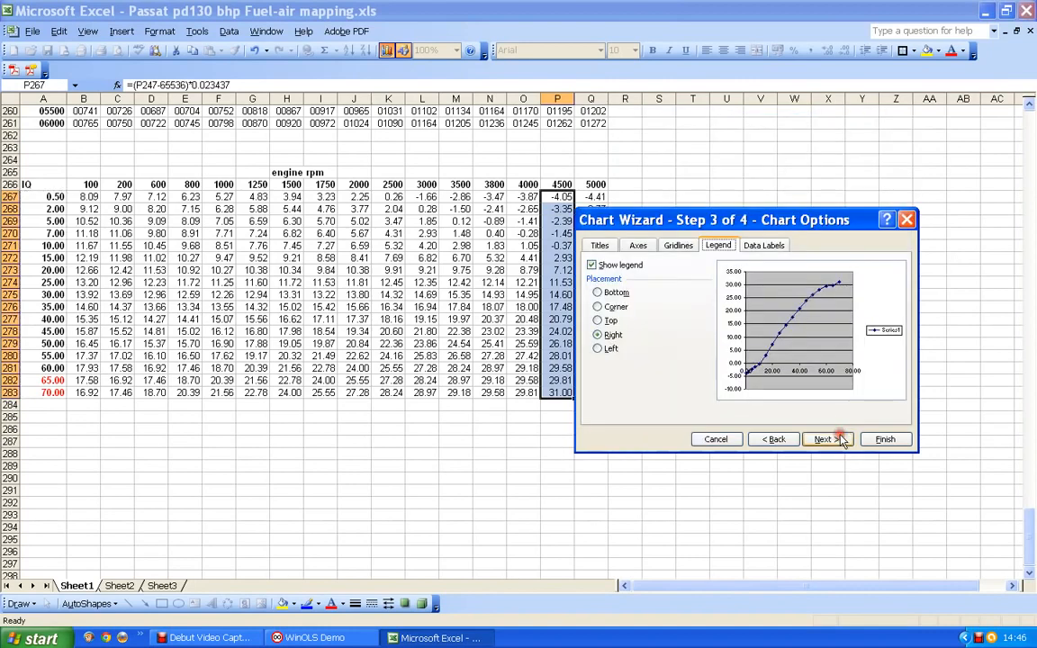
- Place the 4500 rpm chart's legend at the bottom and enable major and minor gridlines on both axes
{"action": "left_click", "coordinate": [598, 292]}
{"action": "left_click", "coordinate": [681, 245]}
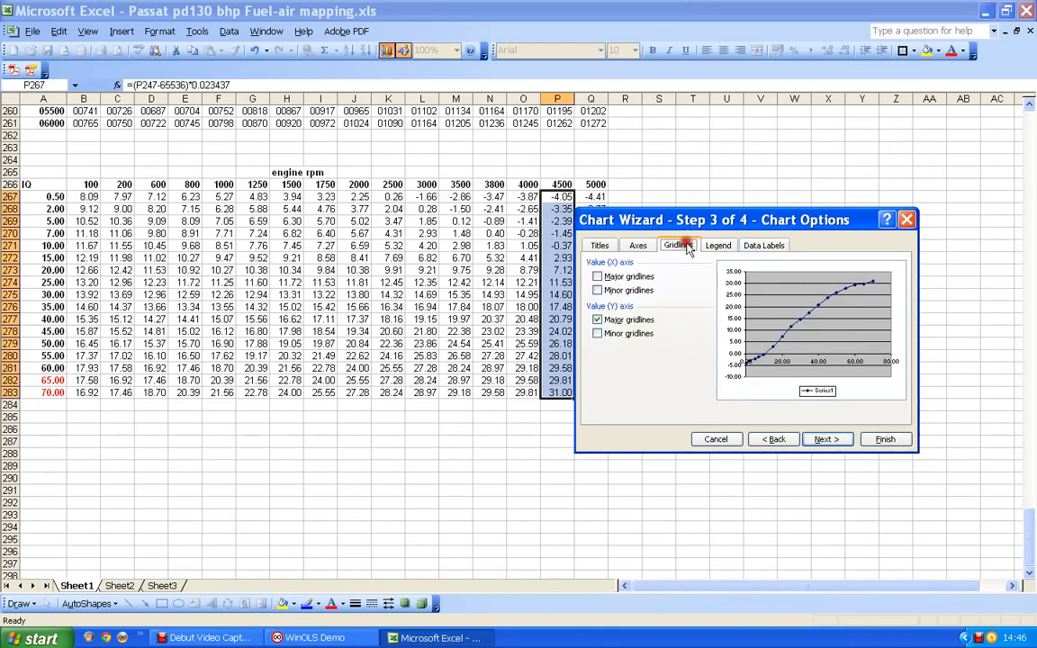
{"action": "left_click", "coordinate": [598, 334]}
{"action": "left_click", "coordinate": [598, 290]}
{"action": "left_click", "coordinate": [598, 276]}
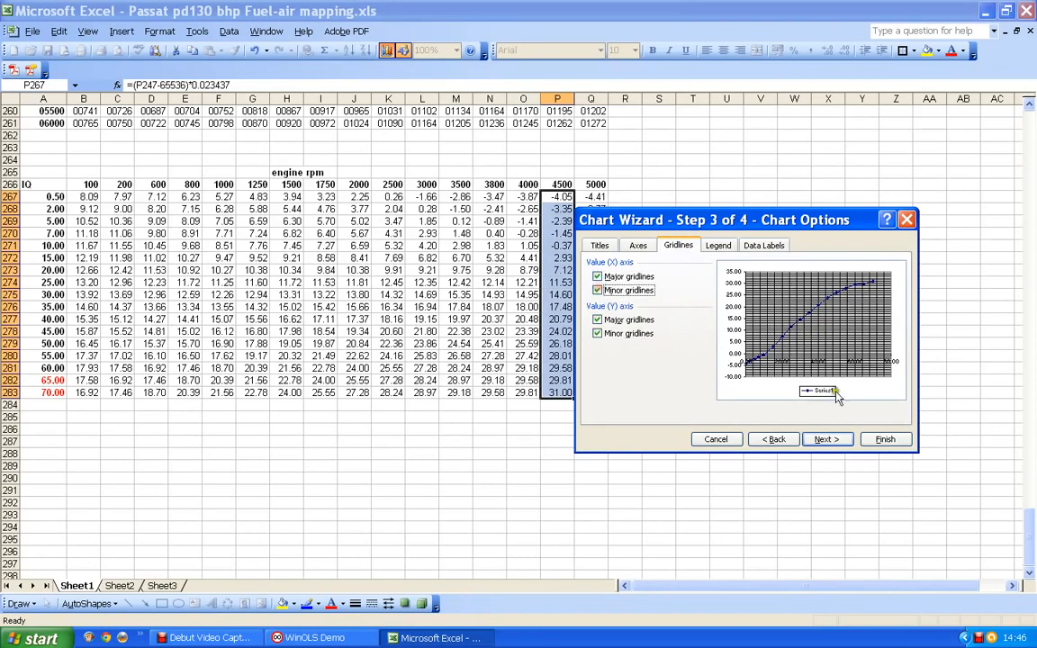
- Insert the 4500 rpm chart on the sheet and enlarge it to inspect the curve
{"action": "left_click", "coordinate": [884, 438]}
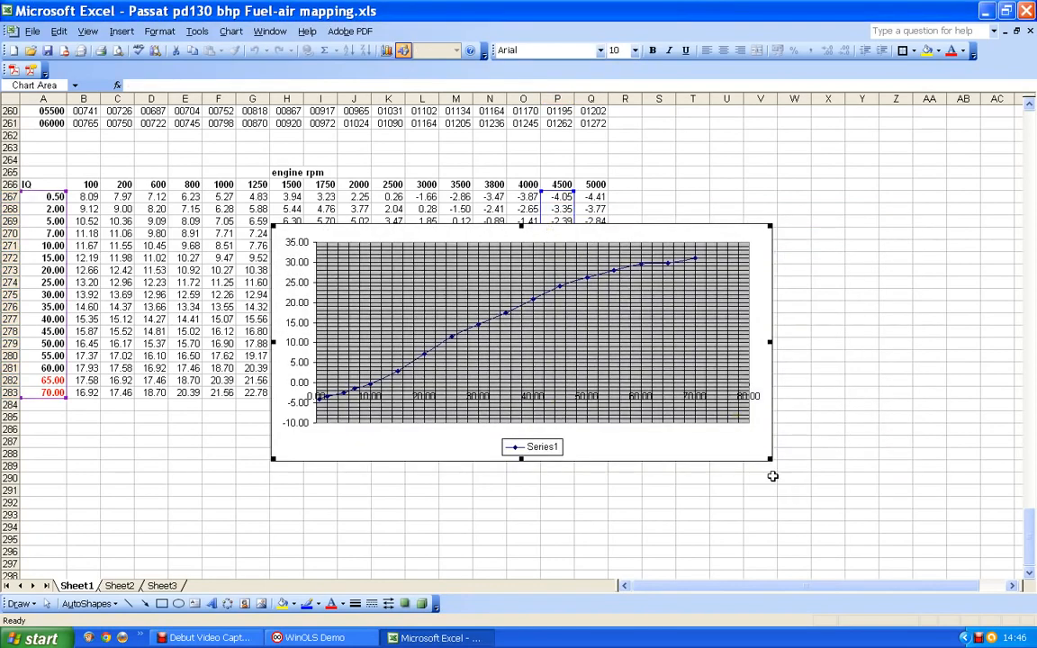
{"action": "left_click_drag", "start_coordinate": [770, 460], "coordinate": [853, 568]}
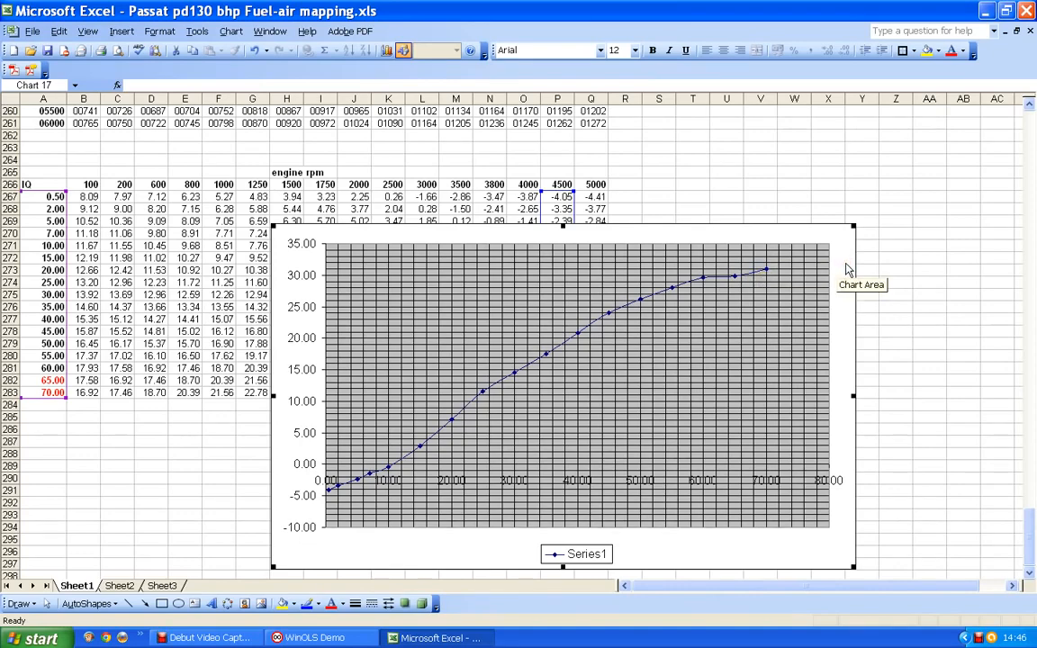
- Delete the 4500 rpm chart and set the 4500 rpm value in the IQ 70 row to 30
{"action": "key", "text": "Delete"}
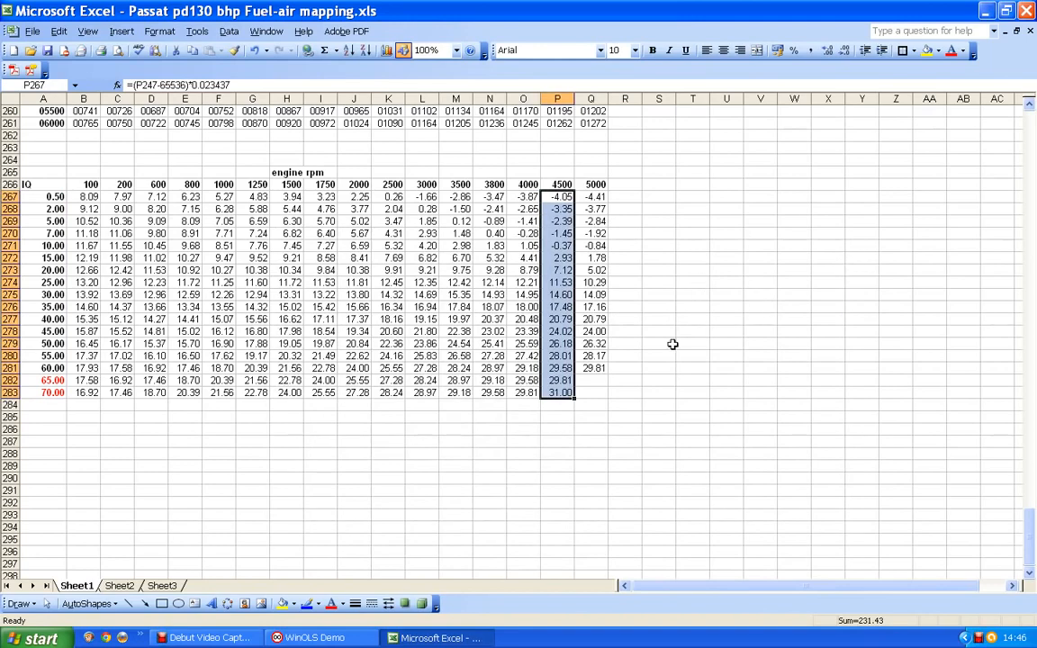
{"action": "left_click", "coordinate": [562, 393]}
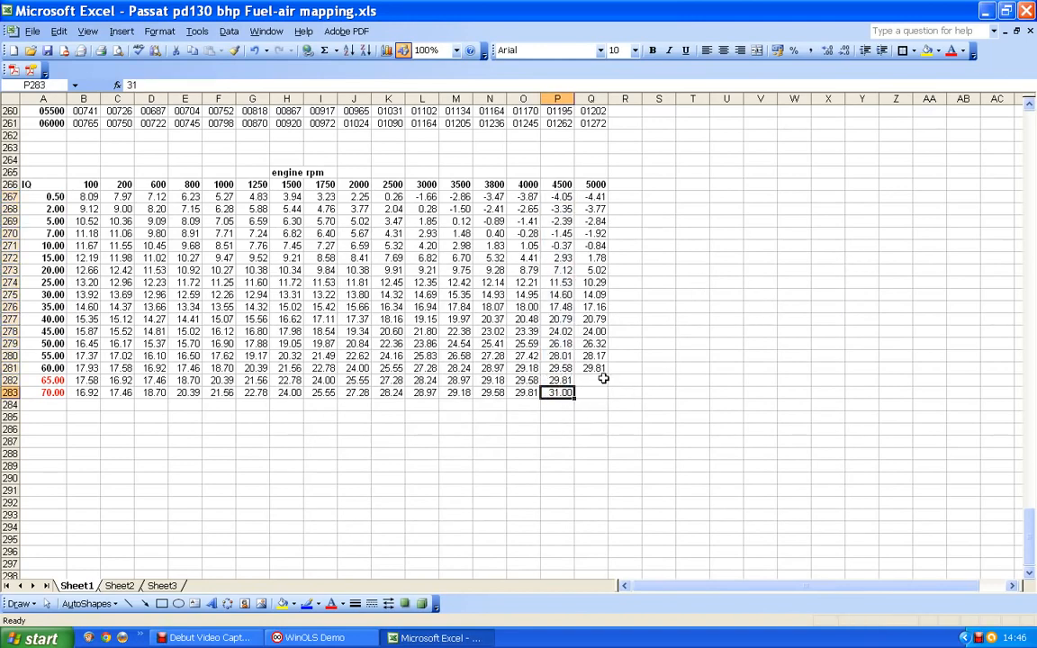
{"action": "type", "text": "30"}
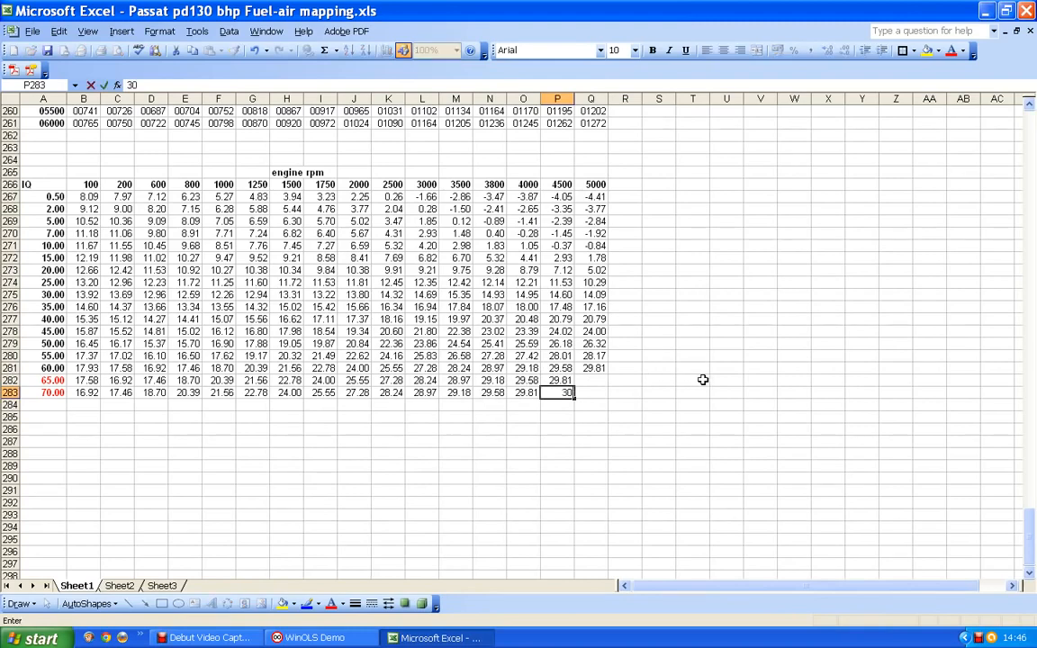
- Enter 30 as the 5000 rpm value in both the IQ 65 and IQ 70 rows, cells Q282 and Q283
{"action": "left_click", "coordinate": [598, 382]}
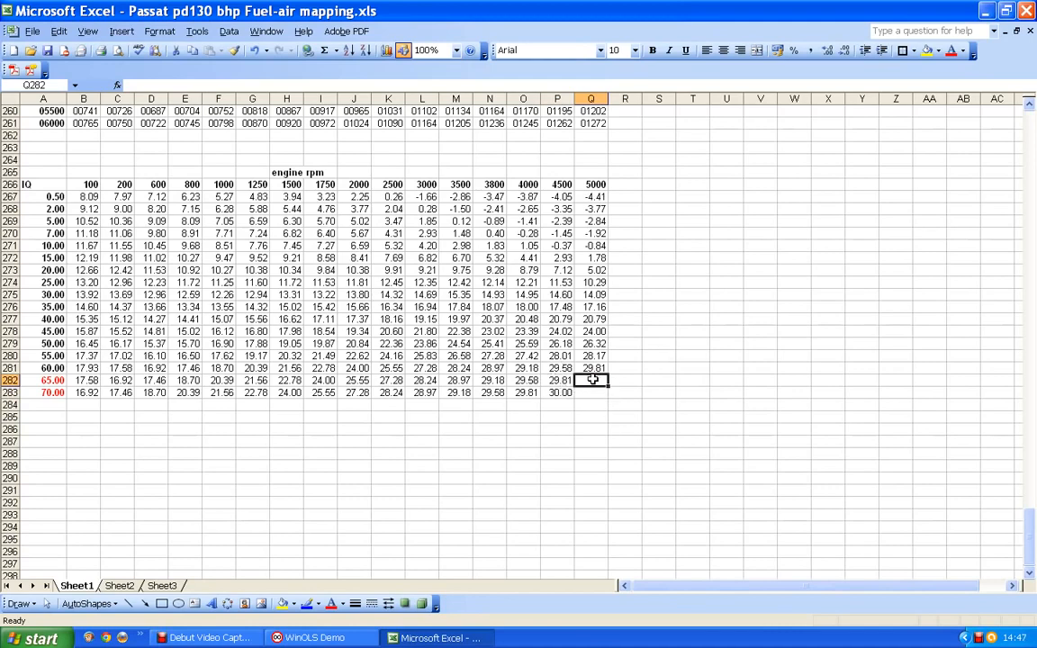
{"action": "type", "text": "30"}
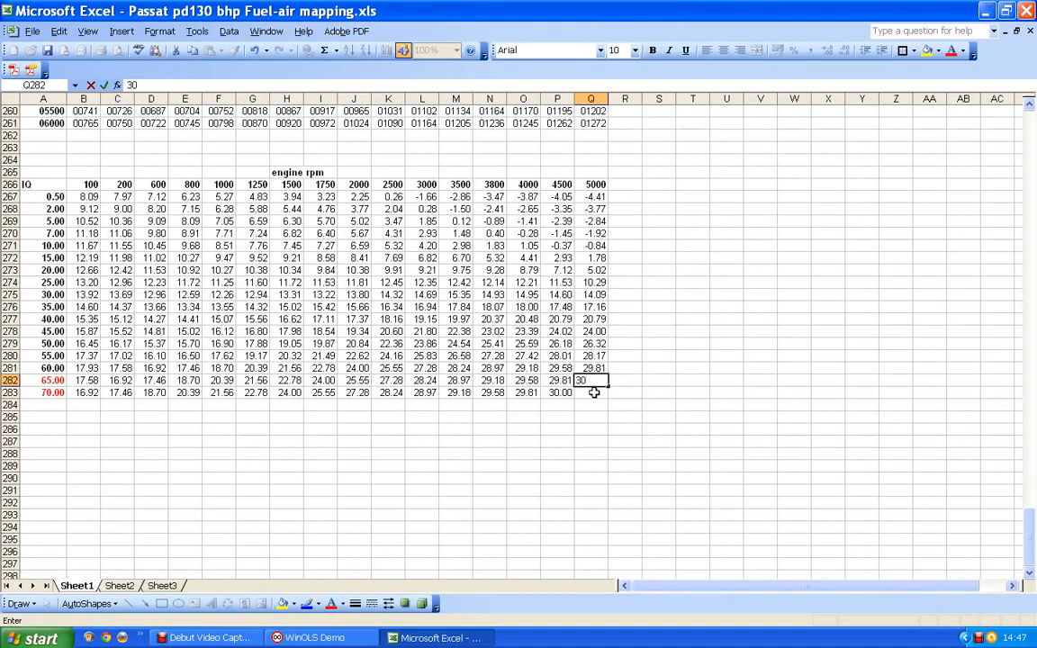
{"action": "key", "text": "Return"}
{"action": "type", "text": "30"}
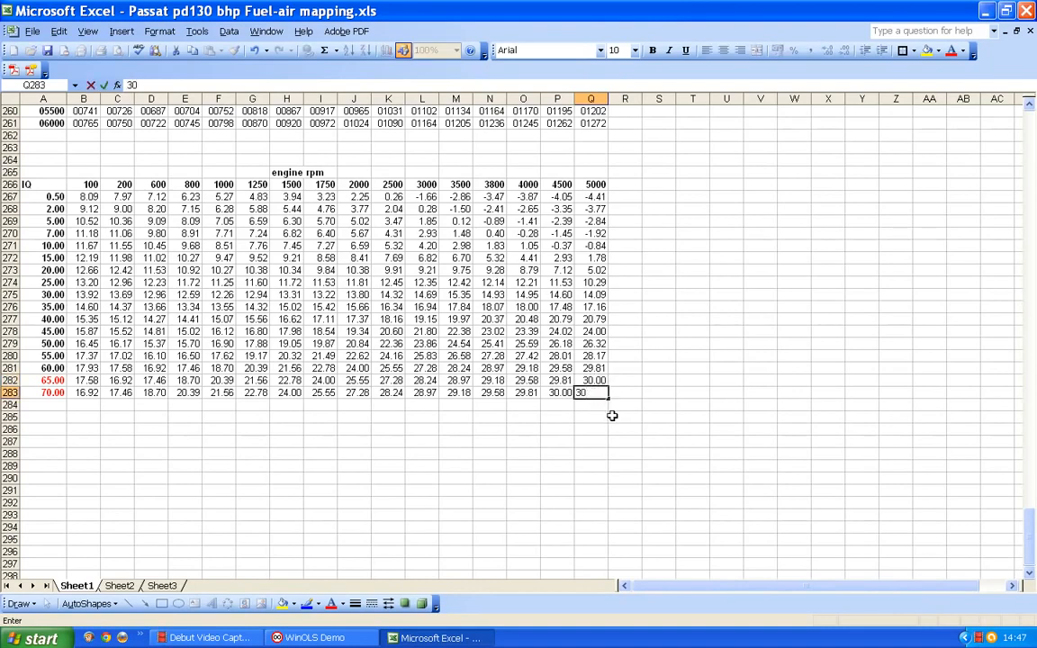
{"action": "left_click", "coordinate": [621, 417]}
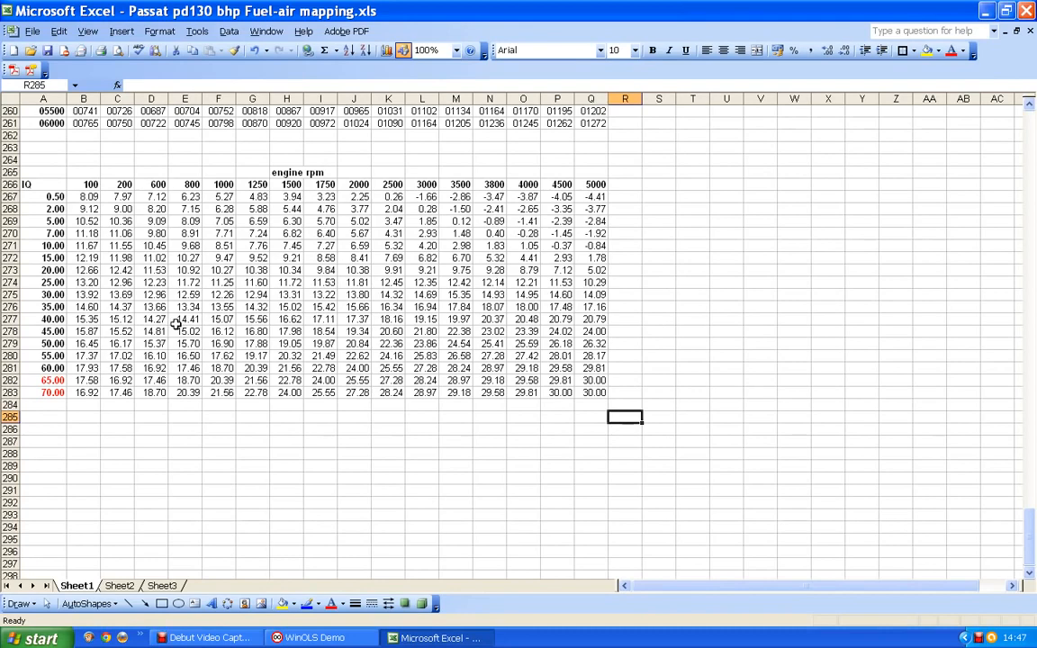
- Colour the extrapolated IQ 65 and IQ 70 values in B282:Q283 red
{"action": "left_click_drag", "start_coordinate": [83, 382], "coordinate": [603, 393]}
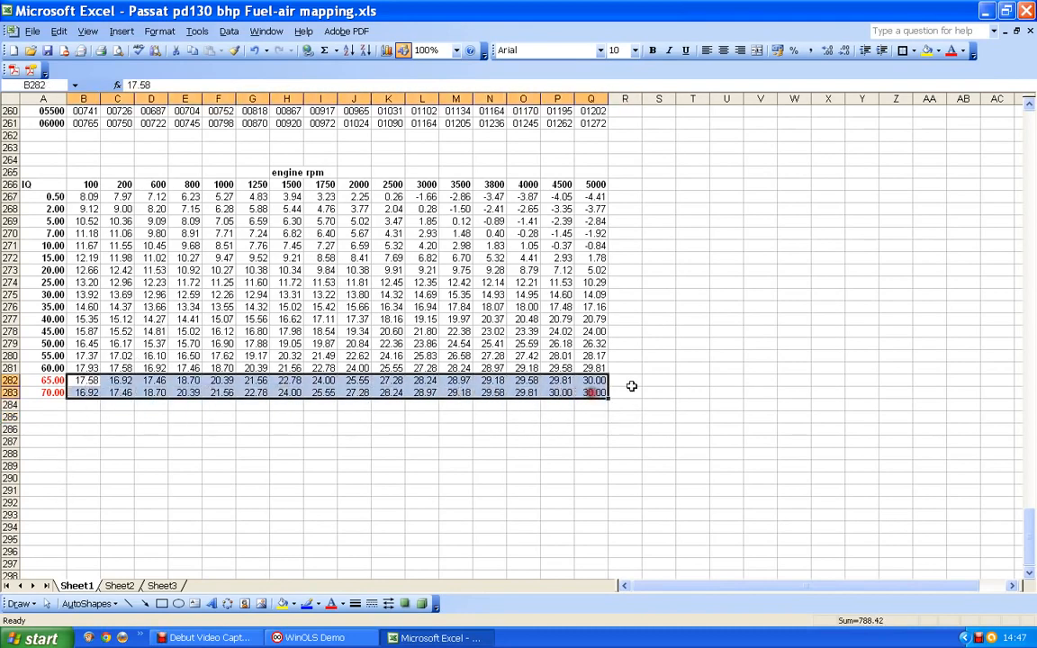
{"action": "left_click", "coordinate": [950, 51]}
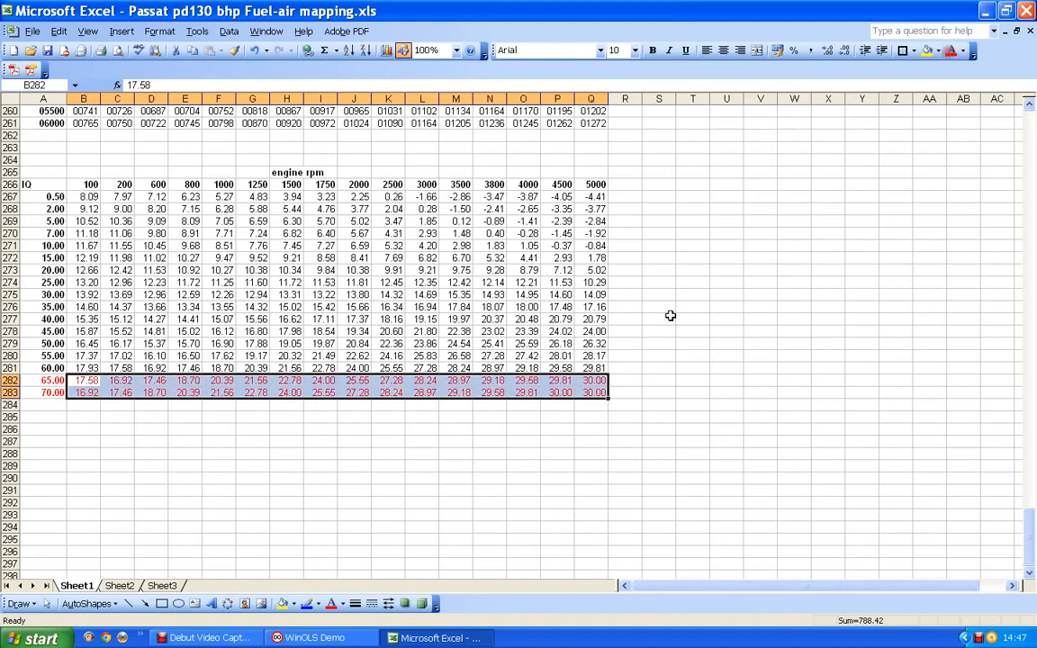
{"action": "left_click", "coordinate": [407, 428]}
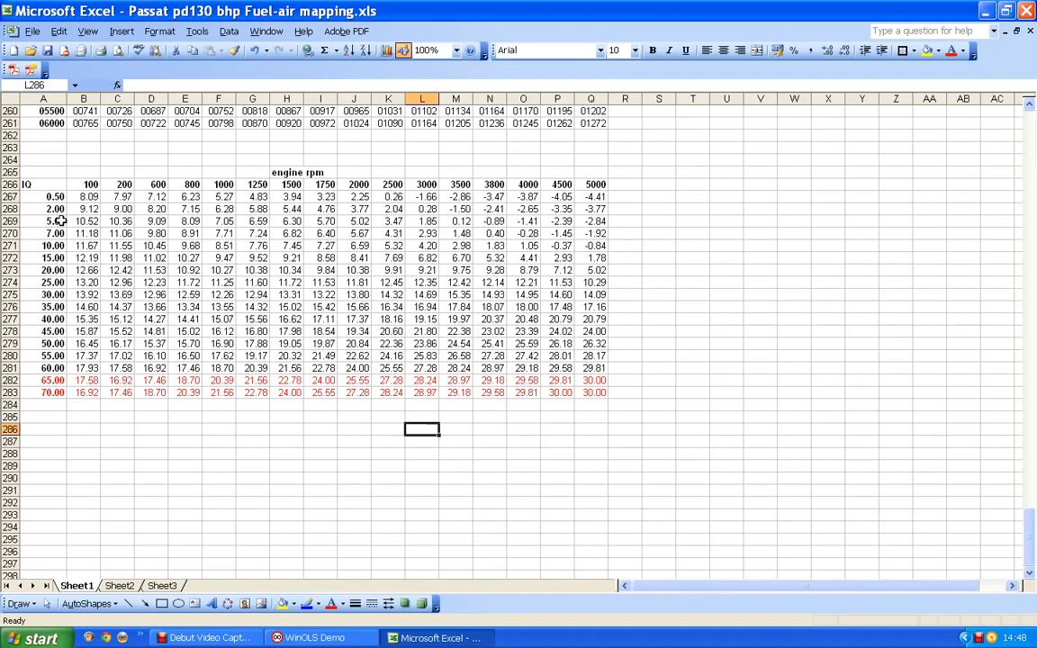
- Move the IQ 5 to 60 rows, A269:Q281, up to A267, overwriting the IQ 0.50 and 2.00 rows
{"action": "left_click_drag", "start_coordinate": [52, 221], "coordinate": [592, 364]}
{"action": "right_click", "coordinate": [594, 365]}
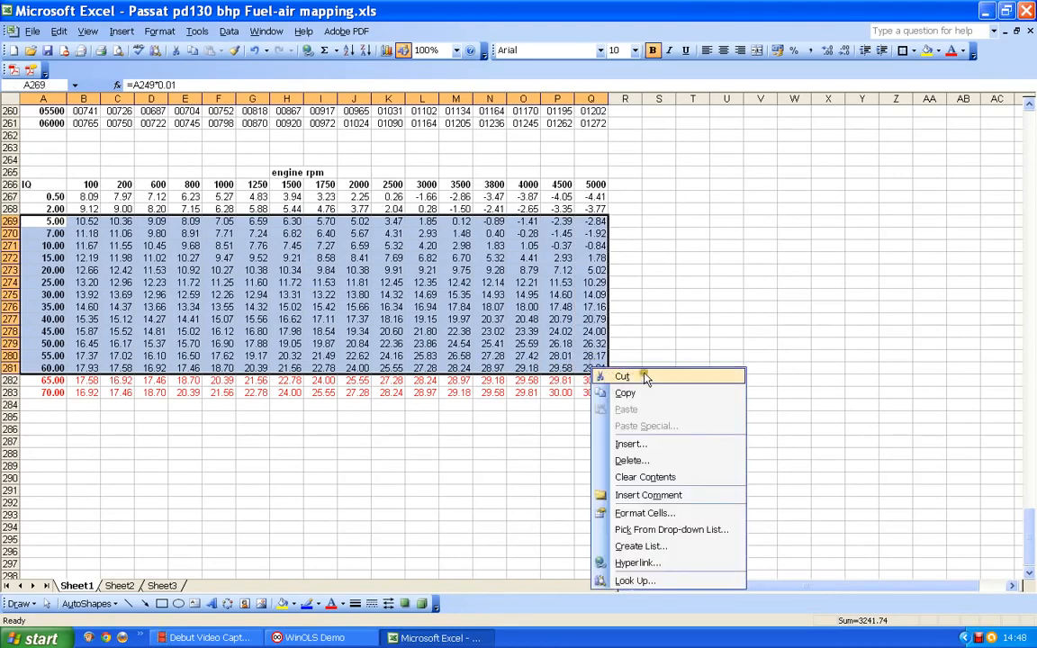
{"action": "left_click", "coordinate": [631, 376]}
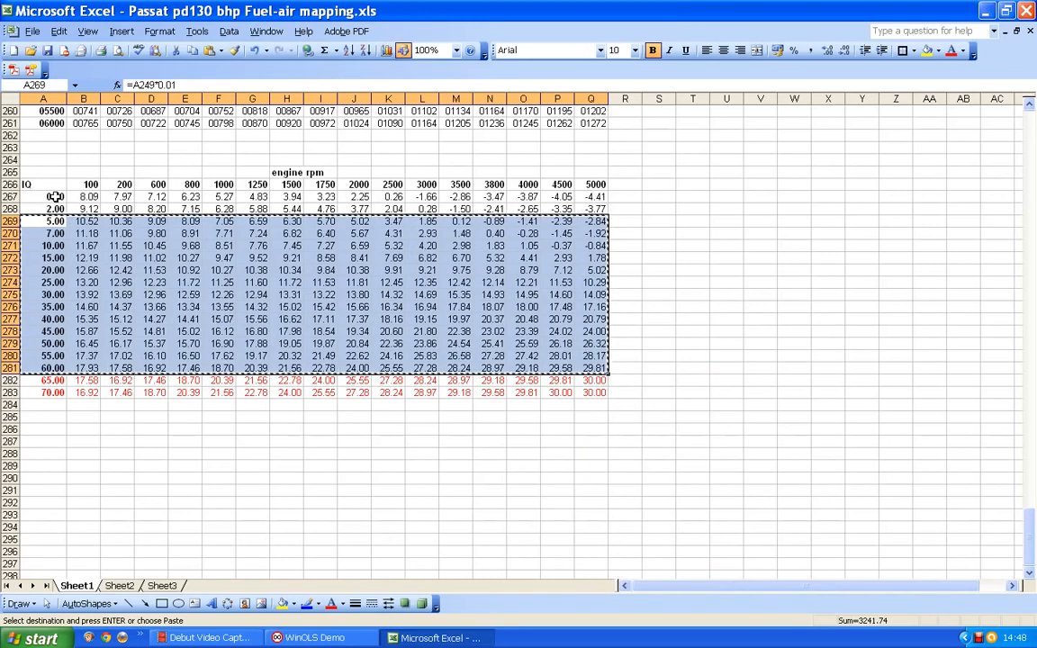
{"action": "left_click", "coordinate": [56, 197]}
{"action": "right_click", "coordinate": [56, 199]}
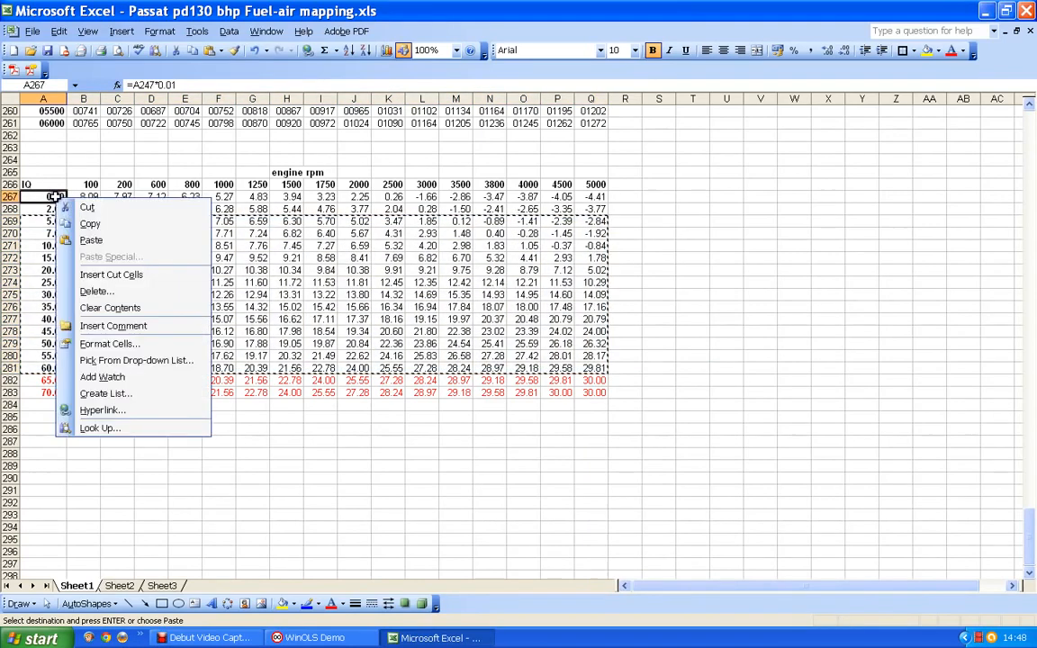
{"action": "left_click", "coordinate": [92, 239]}
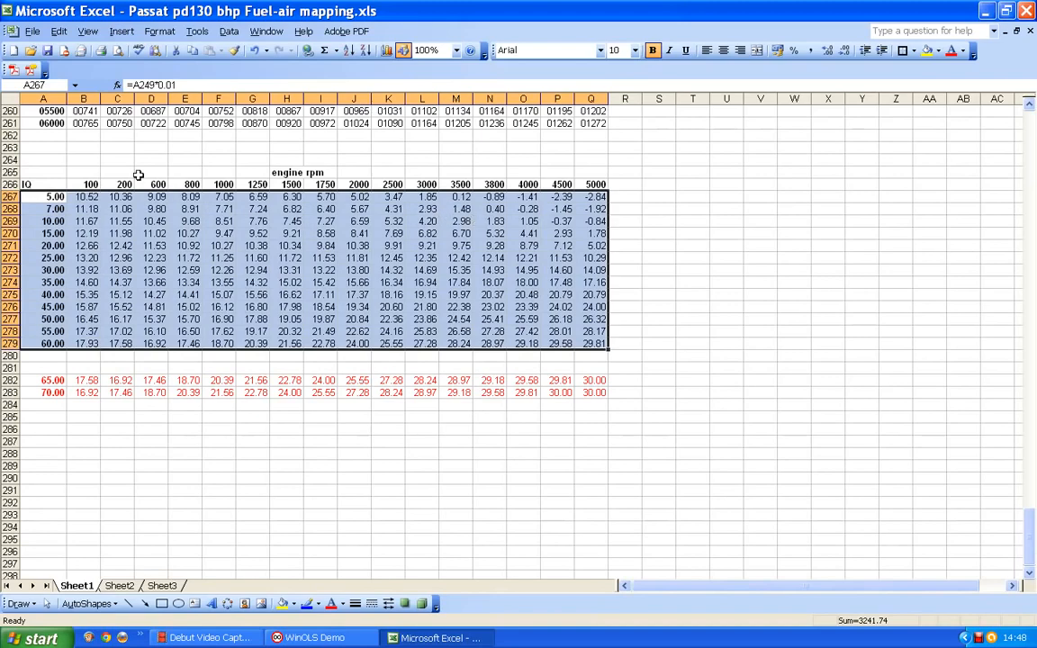
{"action": "left_click", "coordinate": [56, 196]}
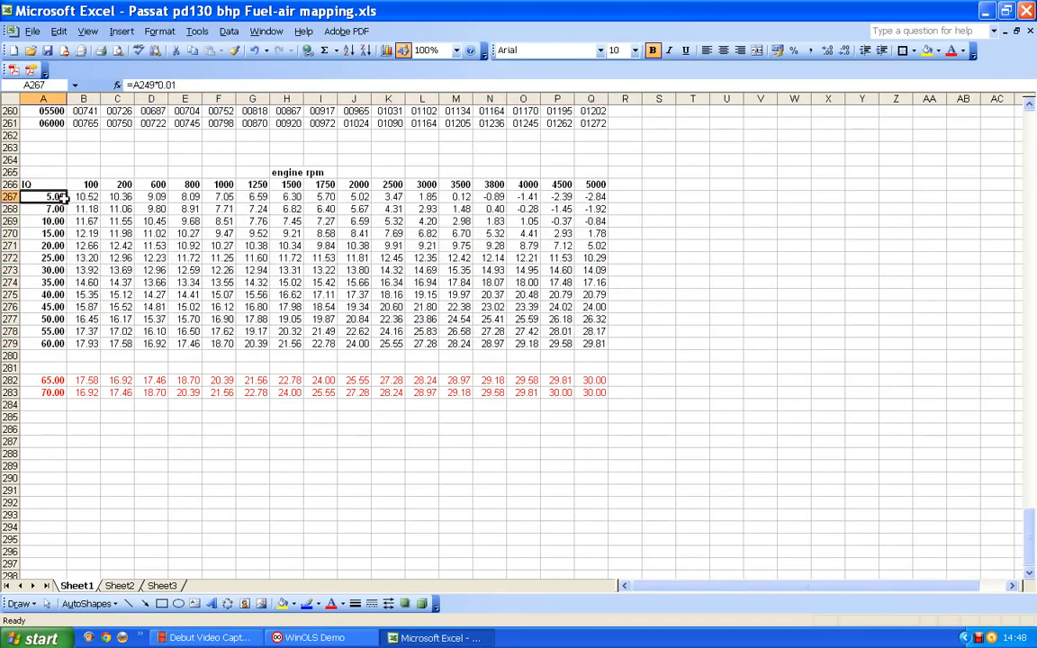
- Move the red IQ 65 and IQ 70 rows, A282:Q283, up to A280, directly below the IQ 60 row
{"action": "left_click", "coordinate": [55, 381]}
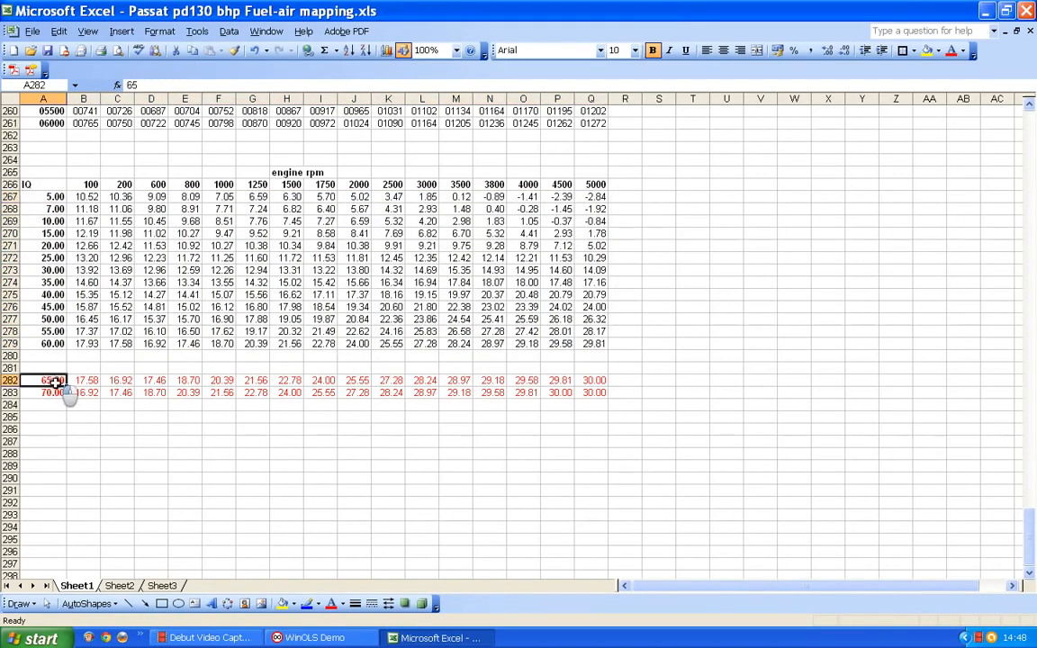
{"action": "left_click_drag", "start_coordinate": [56, 383], "coordinate": [597, 390]}
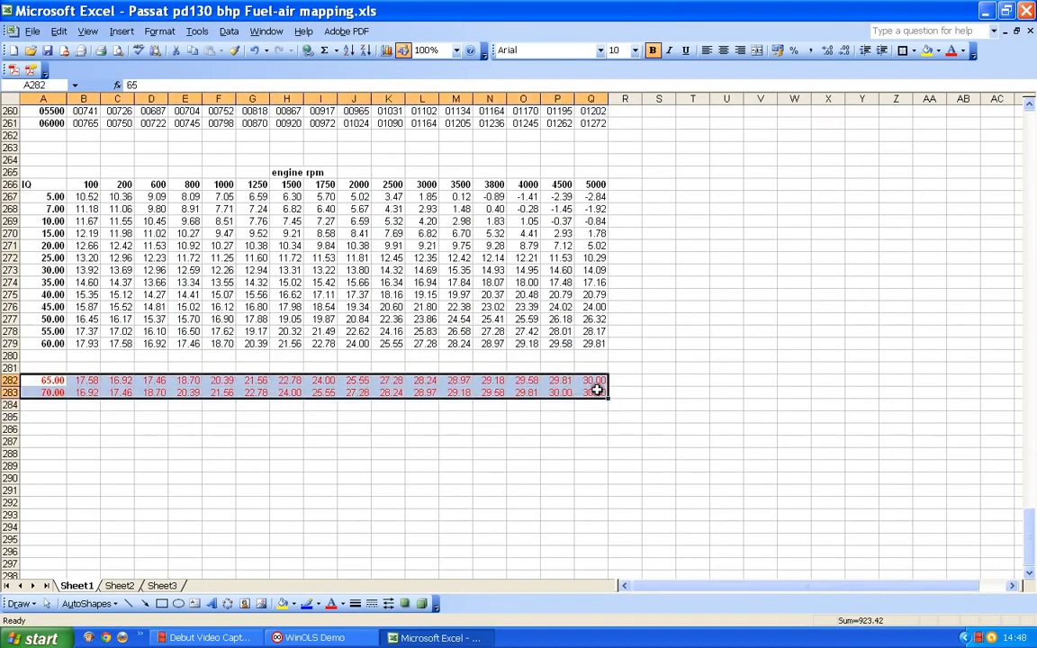
{"action": "right_click", "coordinate": [597, 390]}
{"action": "left_click", "coordinate": [635, 399]}
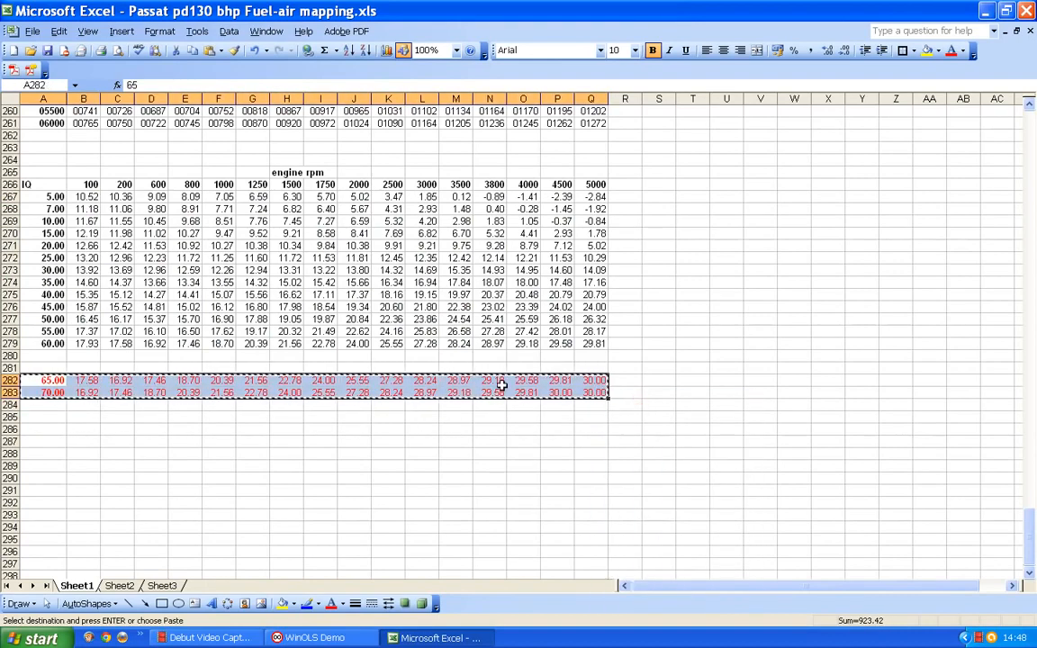
{"action": "left_click", "coordinate": [55, 358]}
{"action": "right_click", "coordinate": [56, 358]}
{"action": "left_click", "coordinate": [90, 398]}
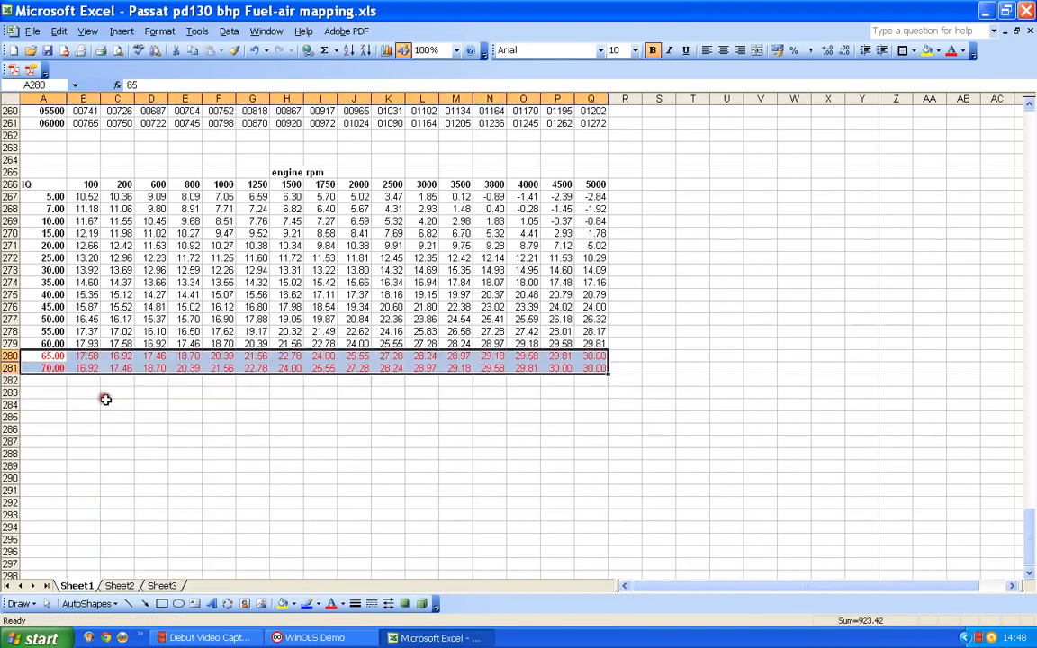
{"action": "left_click", "coordinate": [253, 415]}
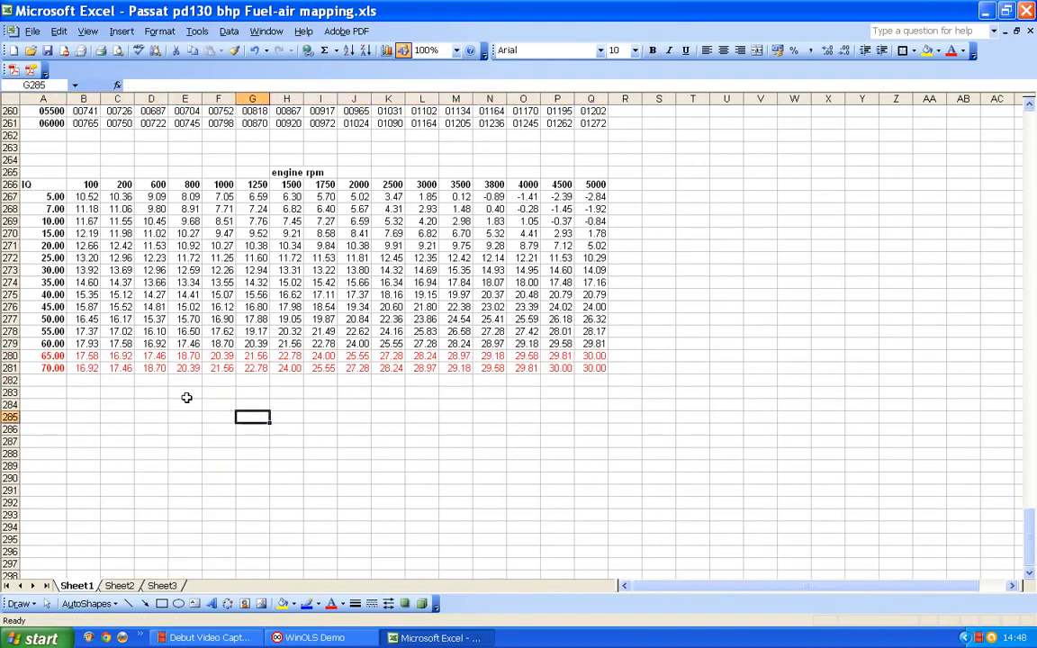